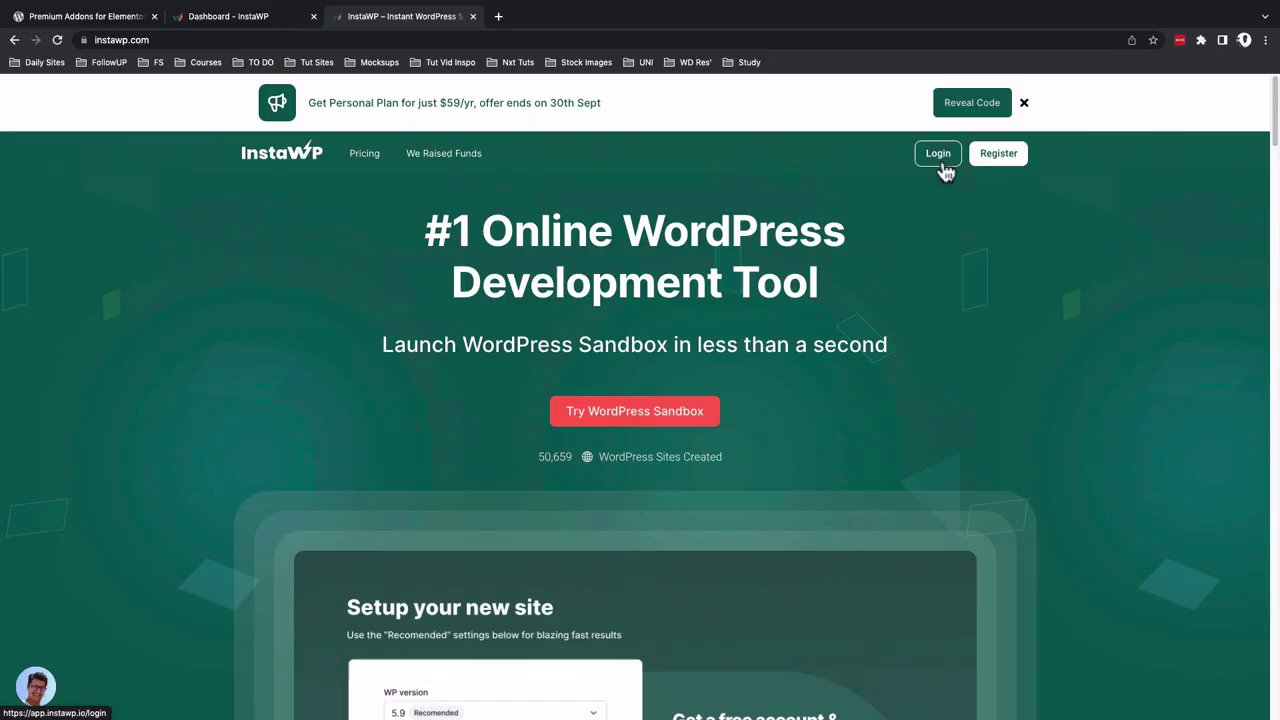
Scroll down the homepage and start cloning the site into a new hotelxyz site
{"action": "scroll", "coordinate": [855, 540], "scroll_direction": "down", "scroll_amount": 10}
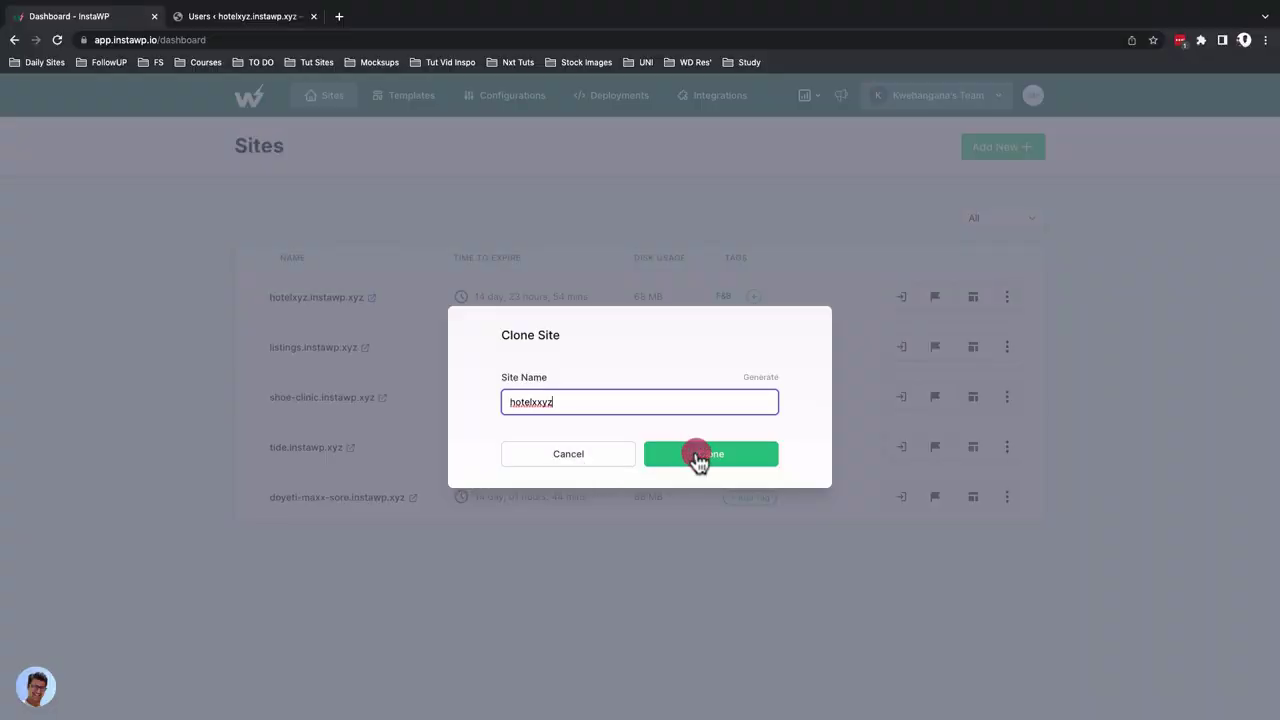
{"action": "left_click", "coordinate": [697, 458]}
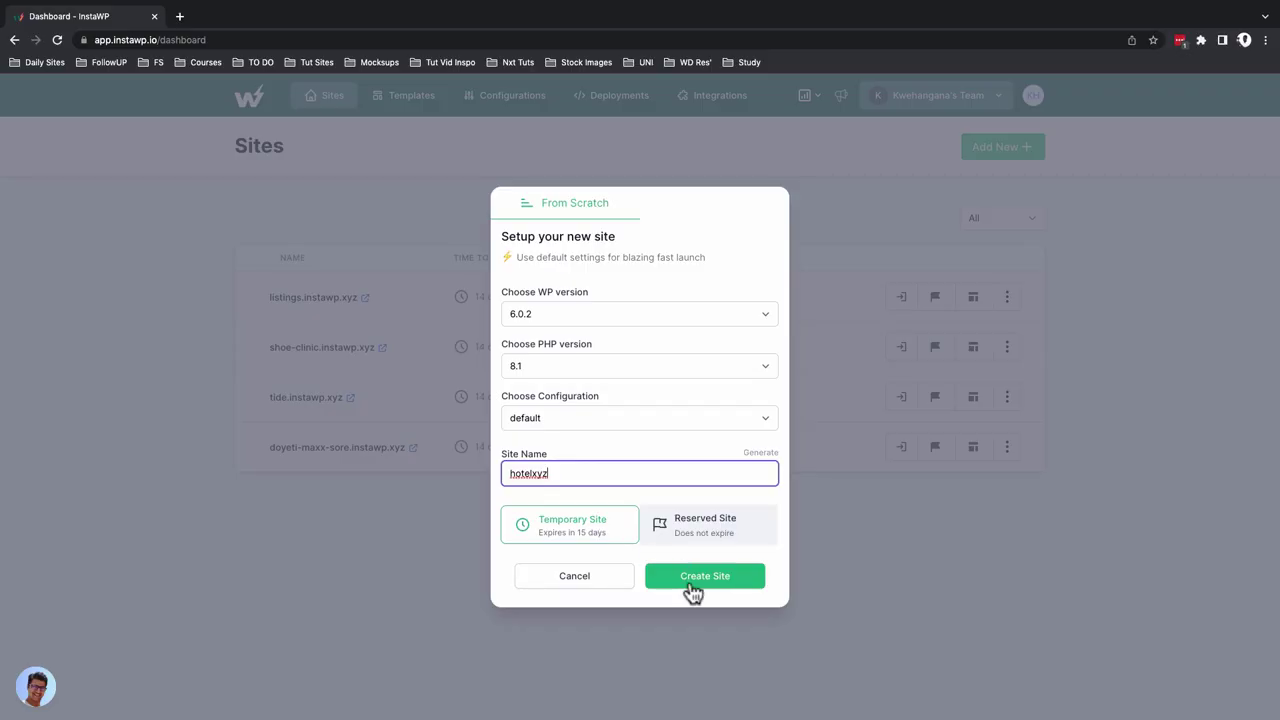
{"action": "left_click", "coordinate": [692, 578]}
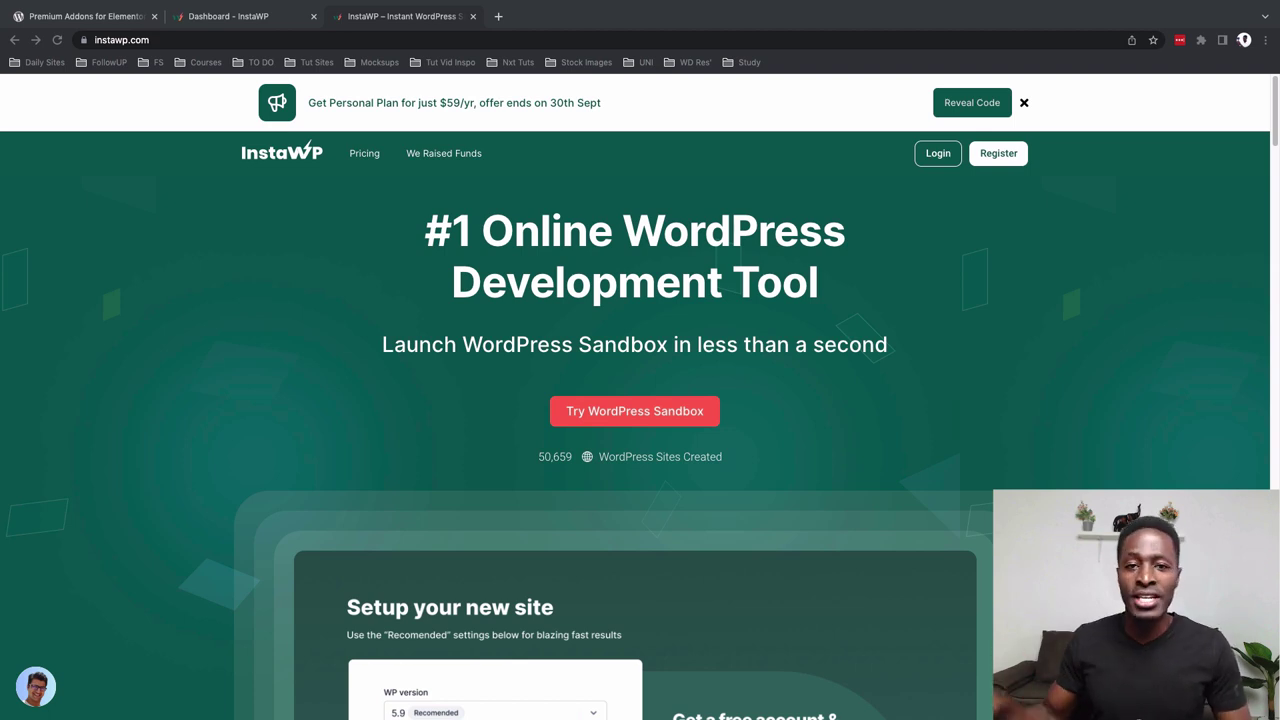
Scroll further down to the Features section and create the new site
{"action": "scroll", "coordinate": [338, 395], "scroll_direction": "down", "scroll_amount": 2}
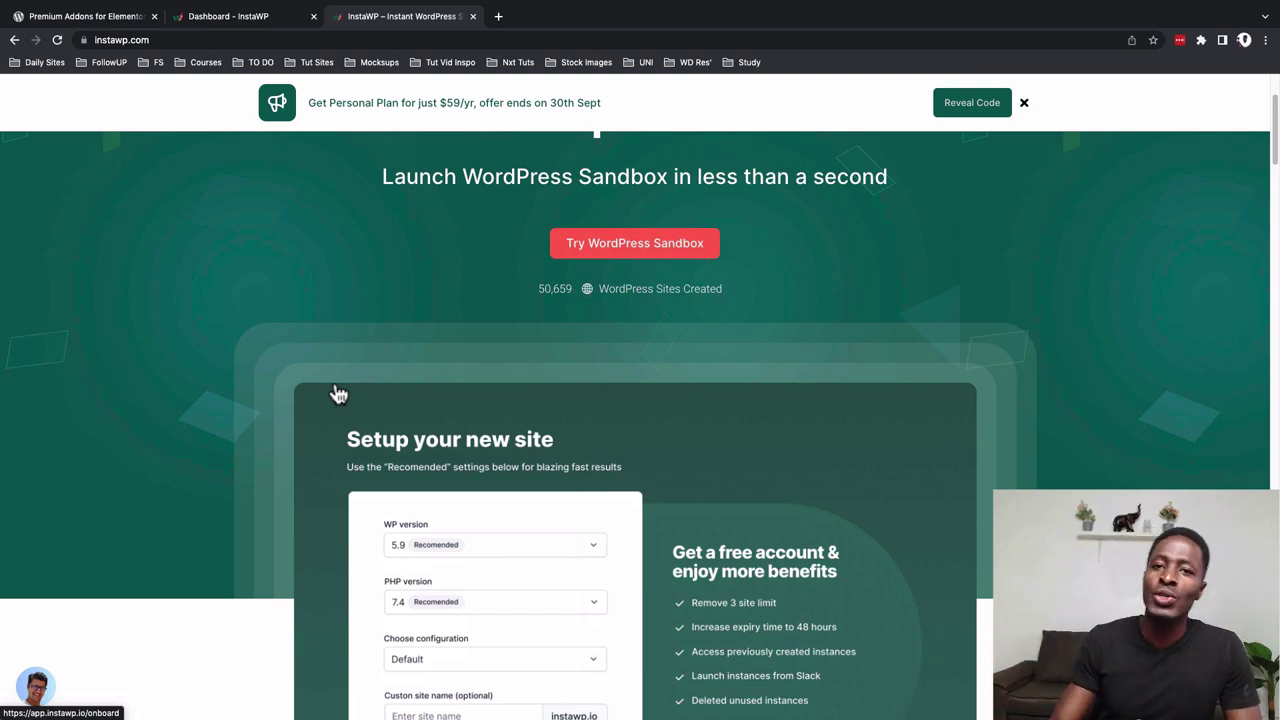
{"action": "scroll", "coordinate": [338, 395], "scroll_direction": "down", "scroll_amount": 10}
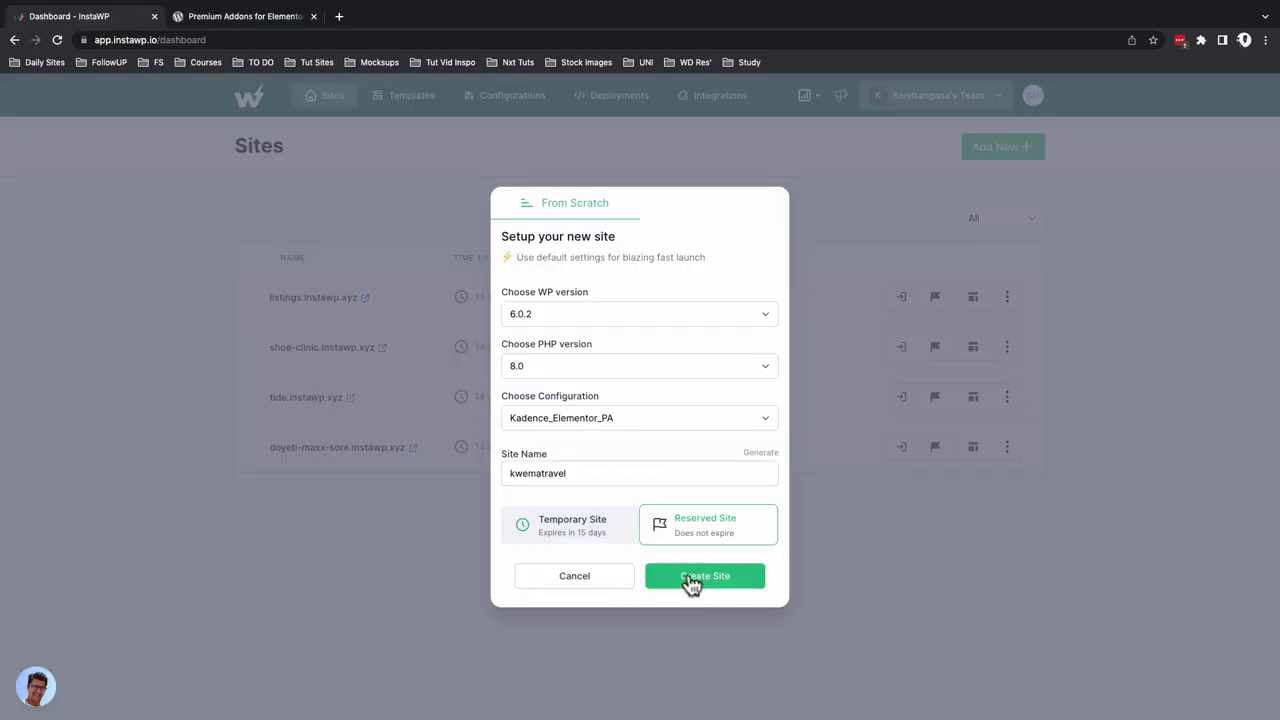
{"action": "left_click", "coordinate": [690, 577]}
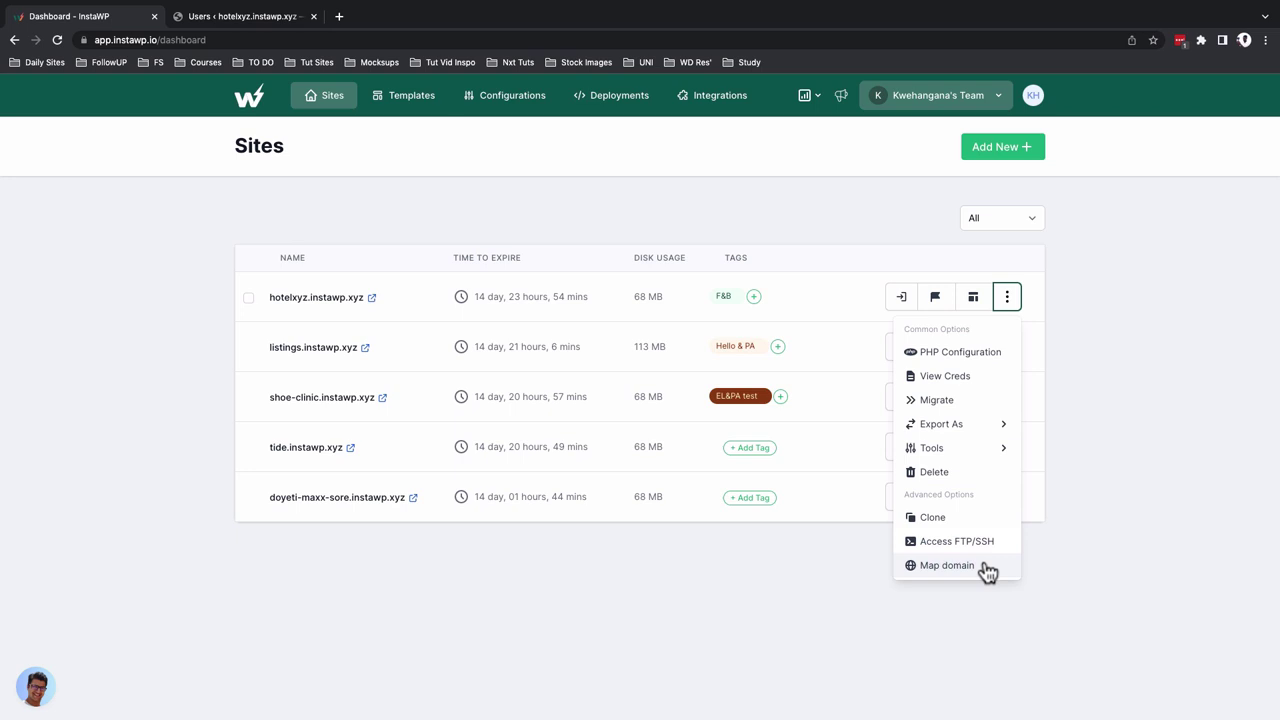
Preview the custom domain mapping option, then scroll the homepage back to the top
{"action": "left_click", "coordinate": [985, 567]}
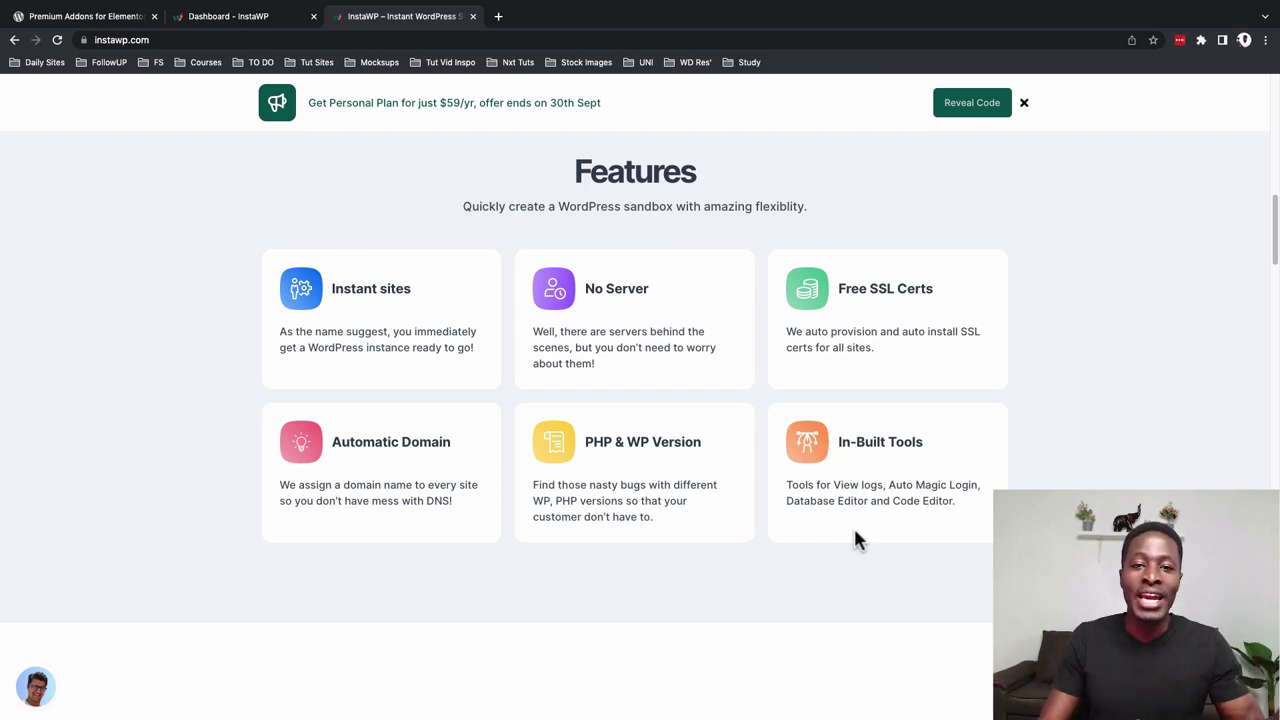
{"action": "scroll", "coordinate": [978, 480], "scroll_direction": "up", "scroll_amount": 15}
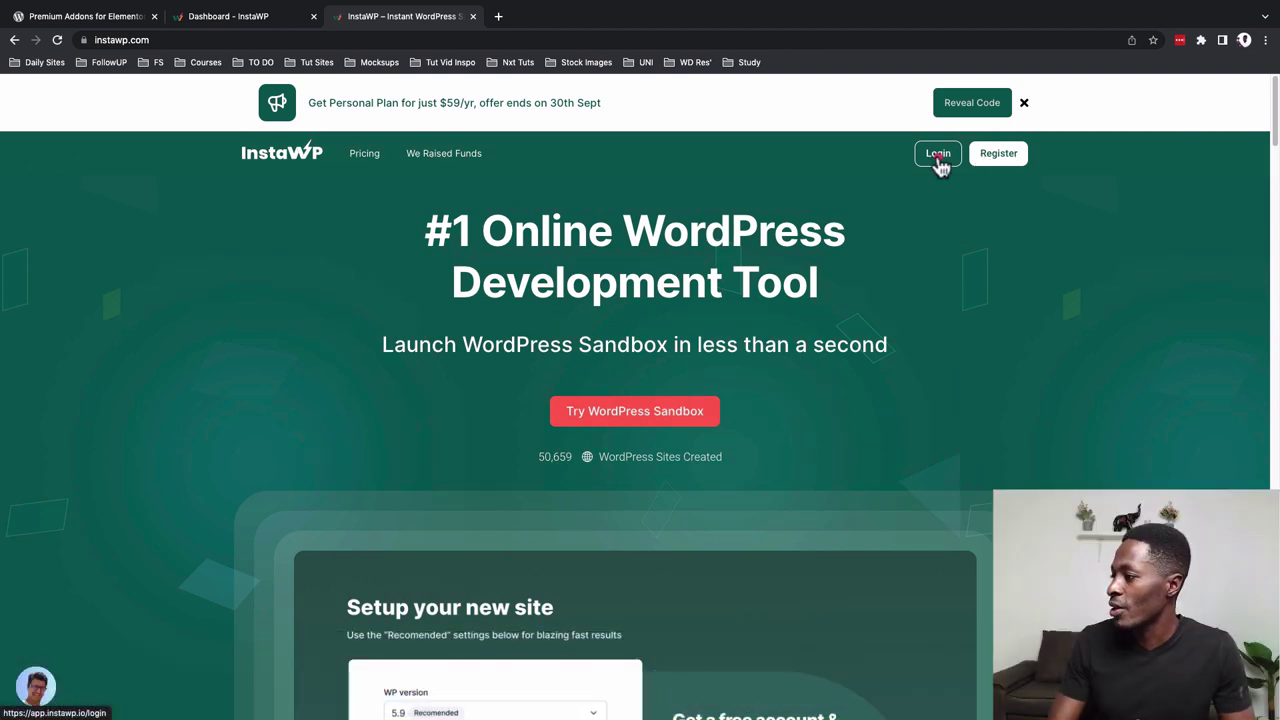
Log in to the InstaWP dashboard and view the Sites tab listing four sites
{"action": "left_click", "coordinate": [940, 163]}
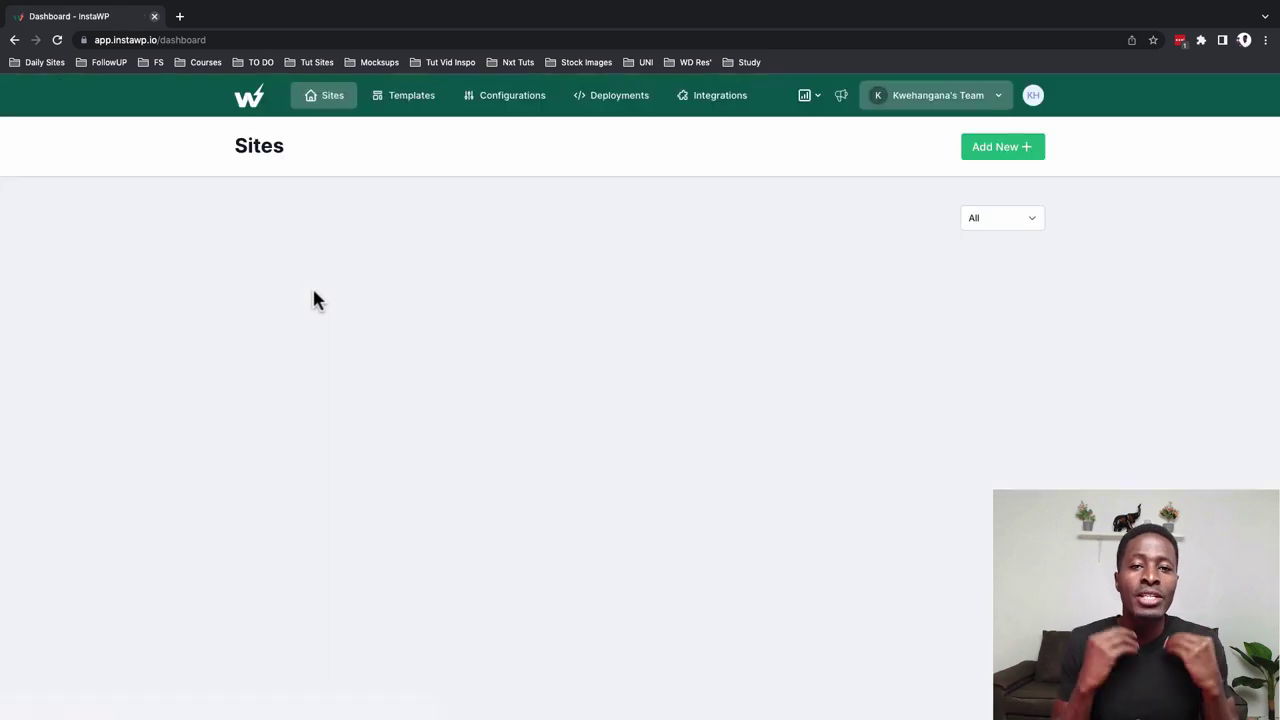
{"action": "mouse_move", "coordinate": [316, 302]}
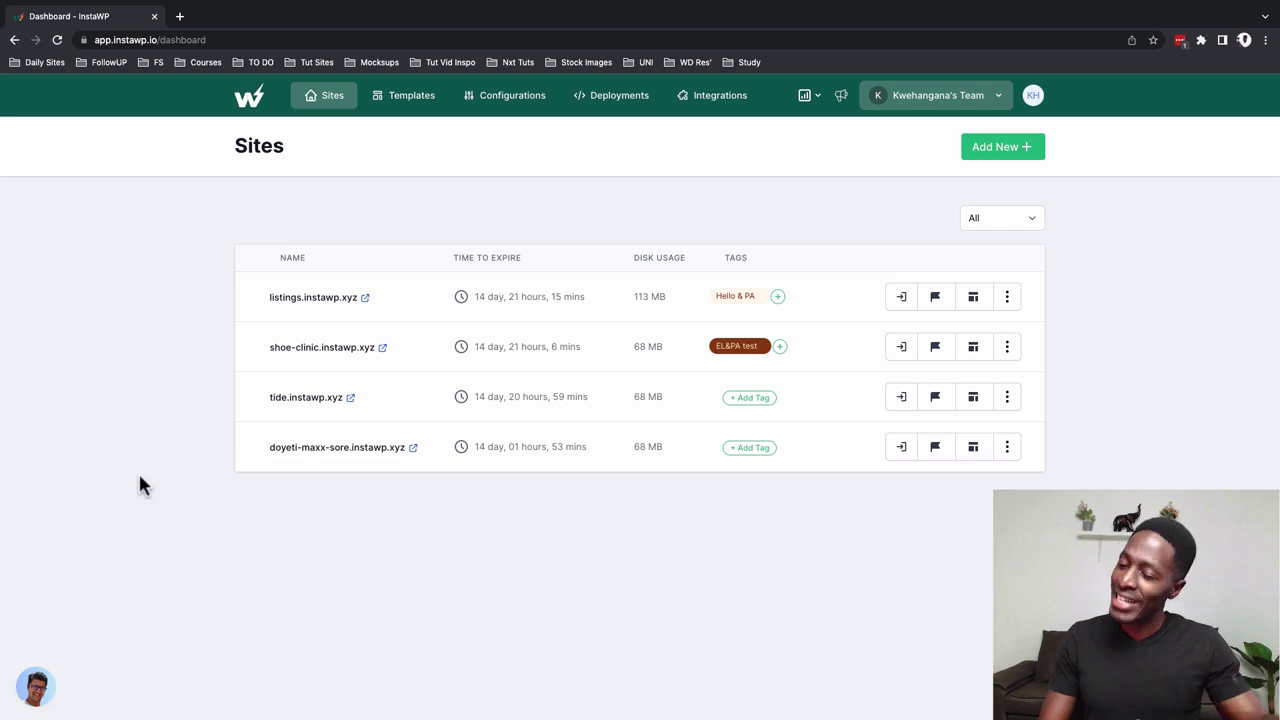
Add a new site keeping WordPress 6.0.2 and default configuration, switching PHP to 8.1
{"action": "left_click", "coordinate": [826, 201]}
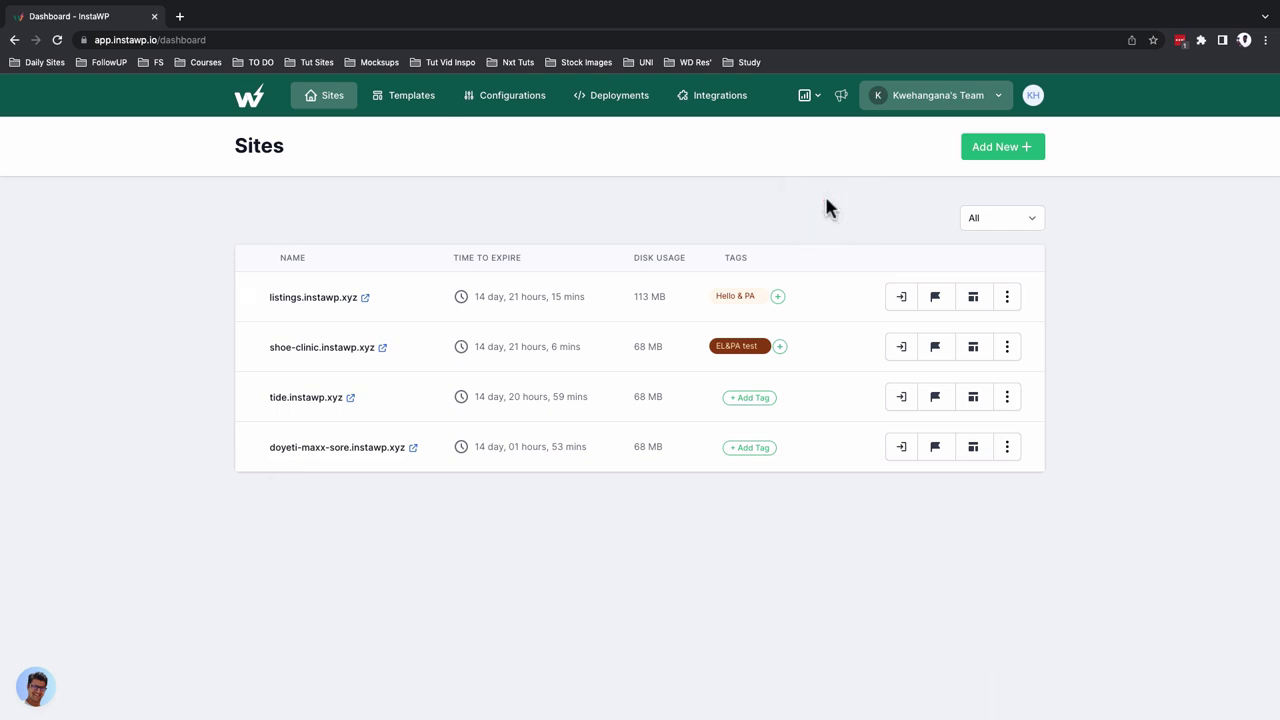
{"action": "left_click", "coordinate": [1015, 162]}
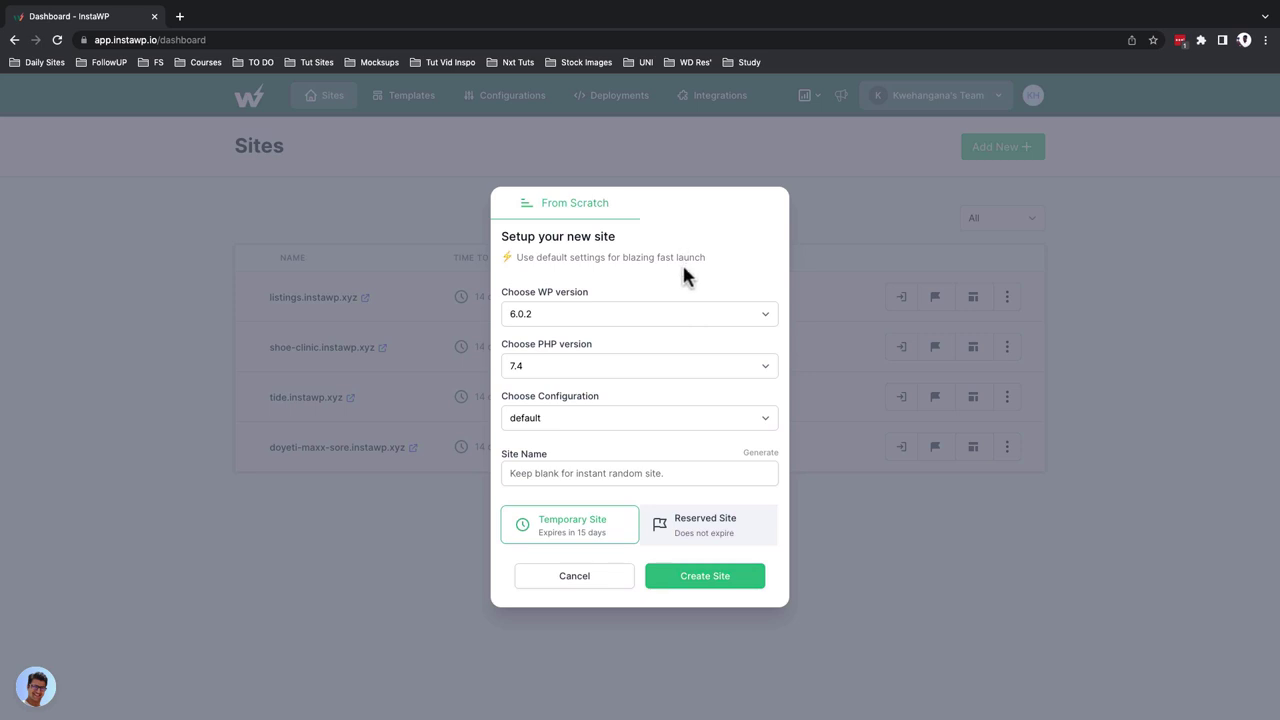
{"action": "left_click", "coordinate": [685, 312]}
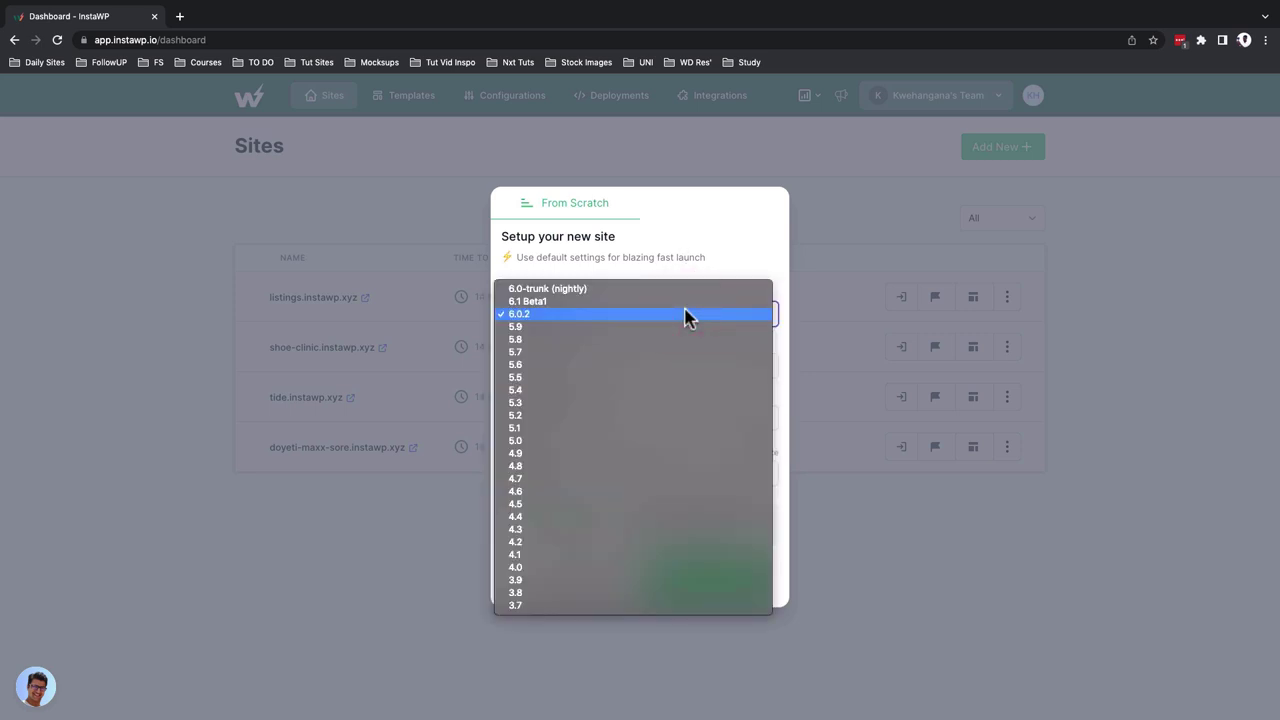
{"action": "left_click", "coordinate": [685, 315]}
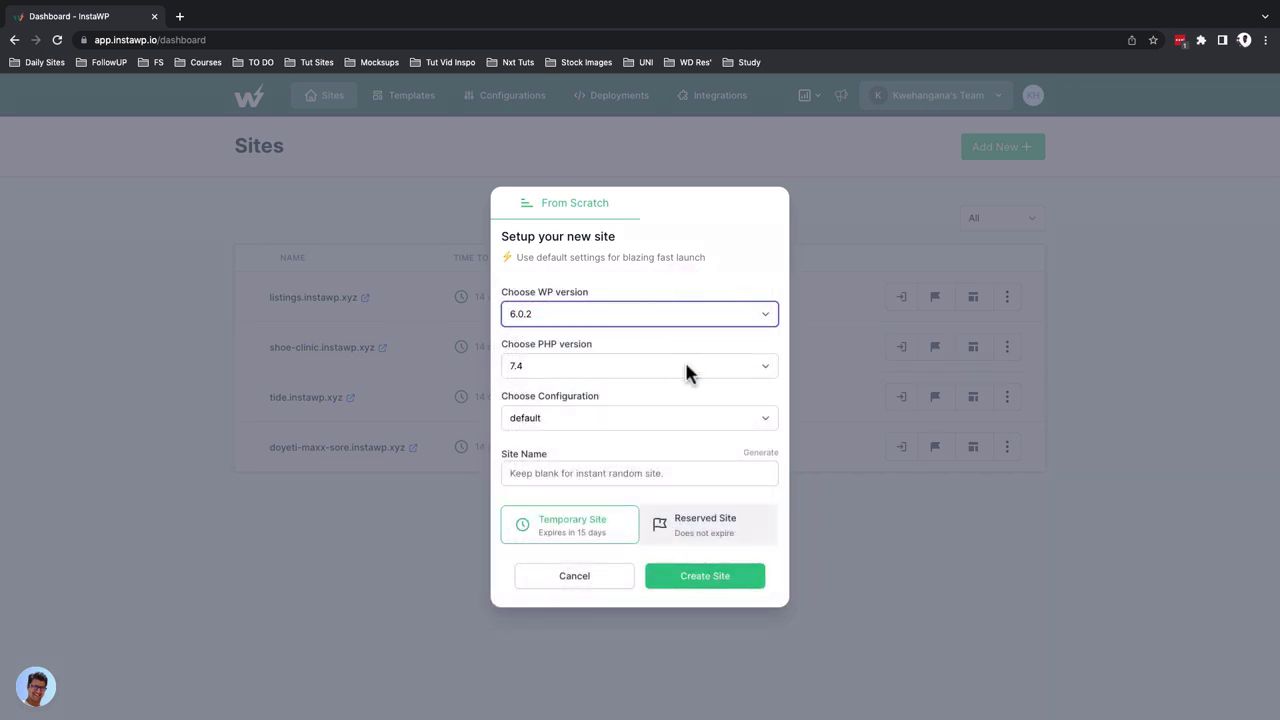
{"action": "left_click", "coordinate": [686, 368]}
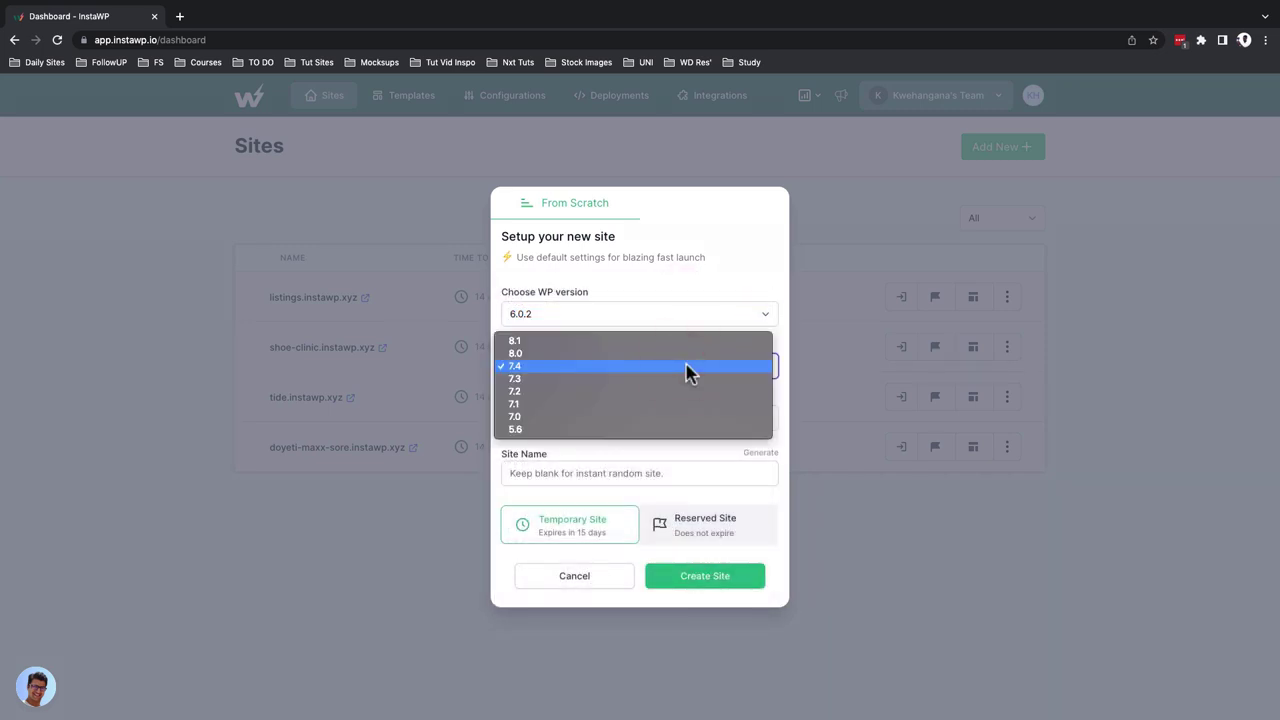
{"action": "left_click", "coordinate": [690, 341]}
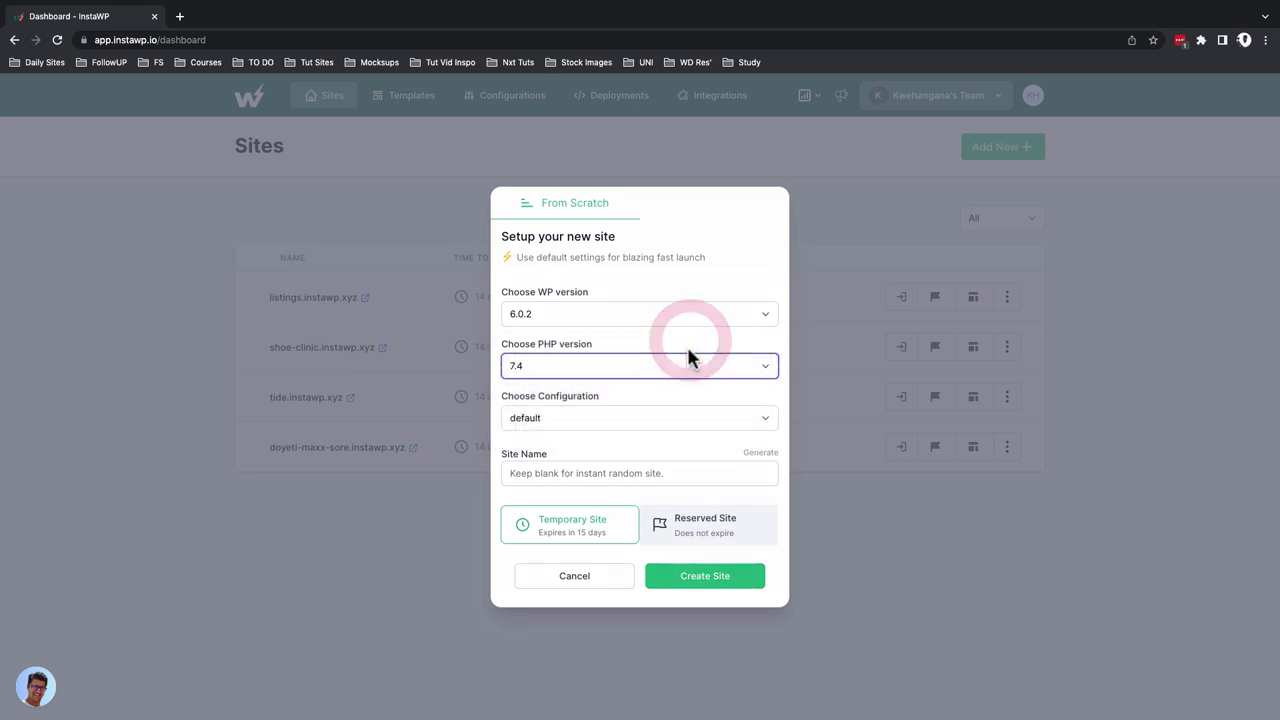
{"action": "left_click", "coordinate": [663, 420]}
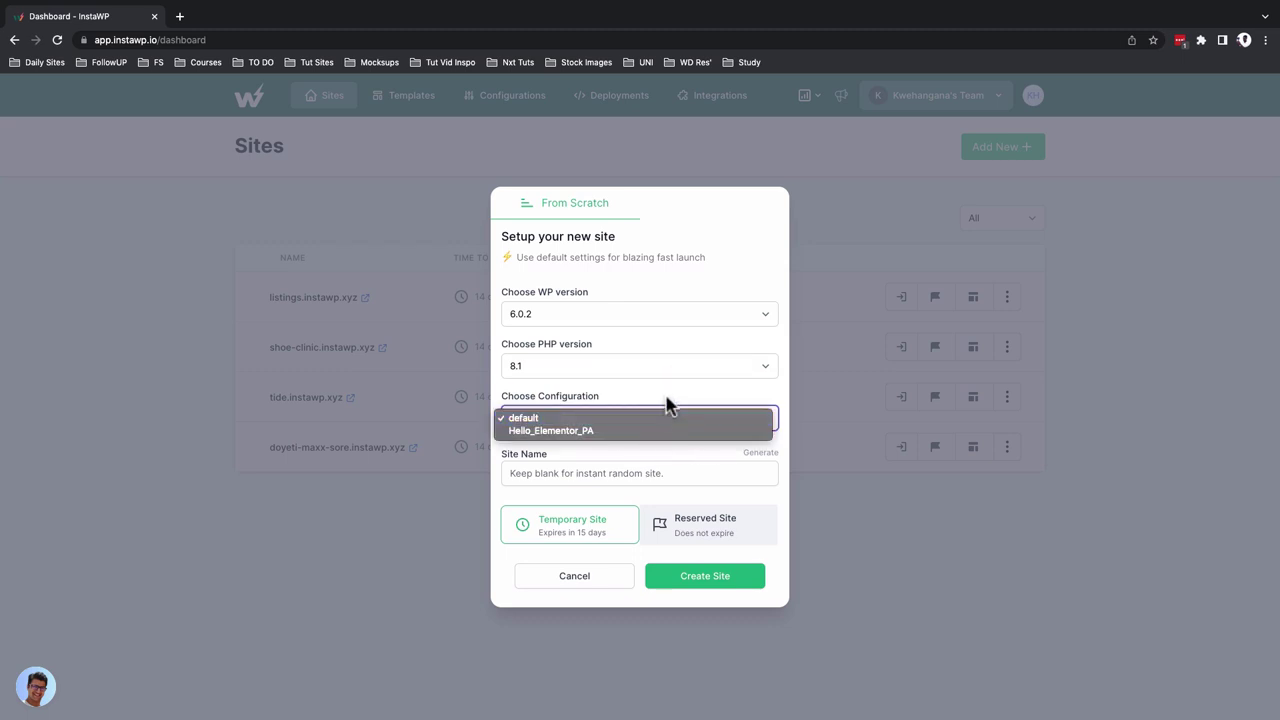
{"action": "left_click", "coordinate": [662, 382]}
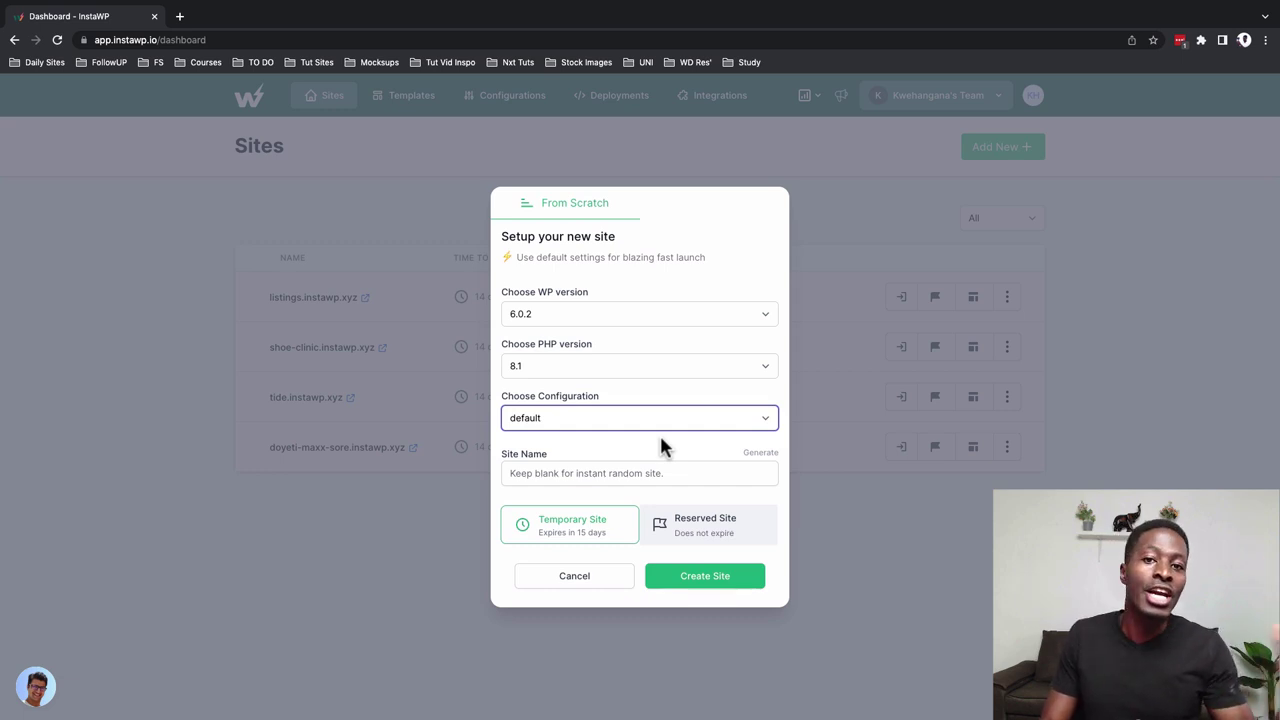
Enter hotelxyz as the site name, try several generated names, then undo back to hotelxyz
{"action": "left_click", "coordinate": [641, 473]}
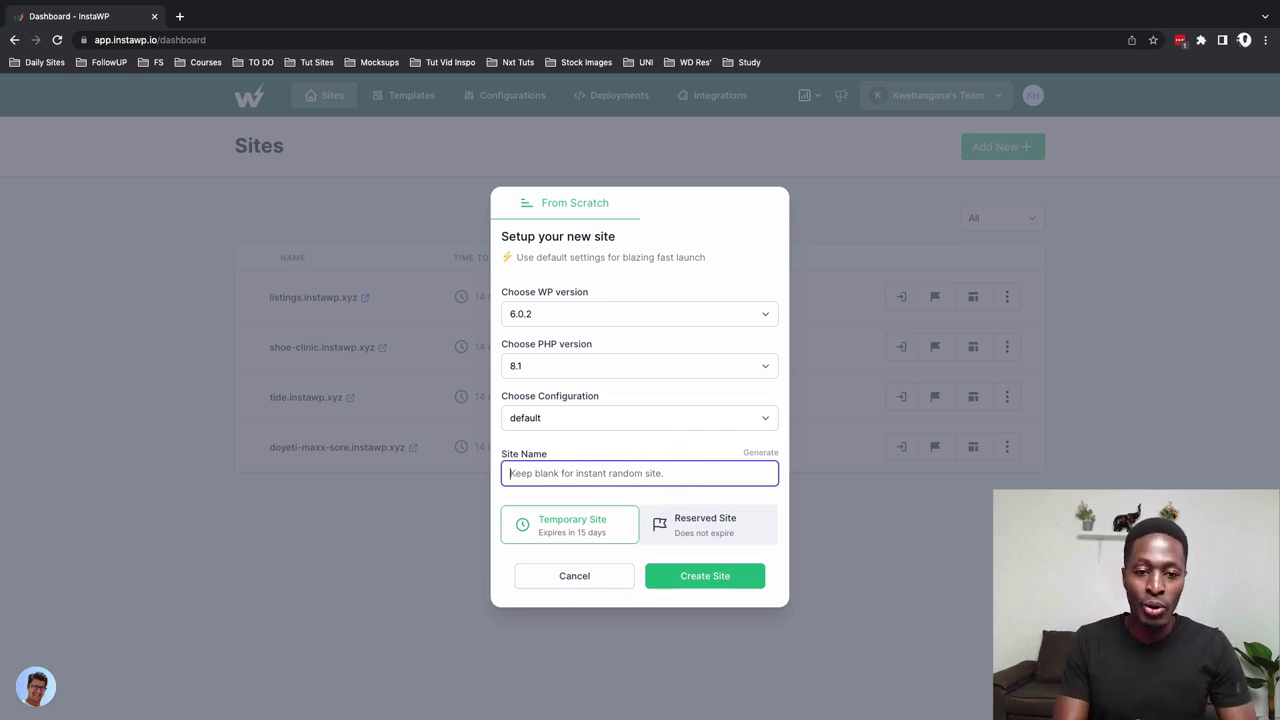
{"action": "type", "text": "hotelx"}
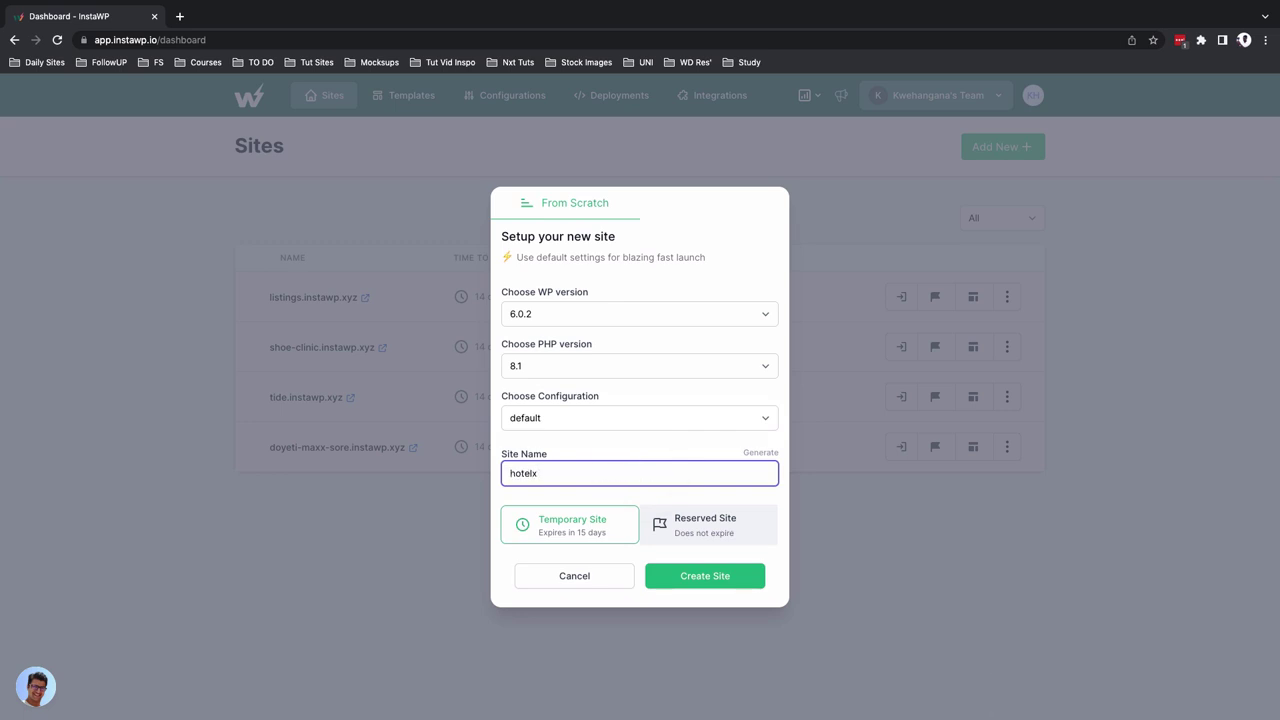
{"action": "type", "text": "yz"}
{"action": "left_click", "coordinate": [759, 453]}
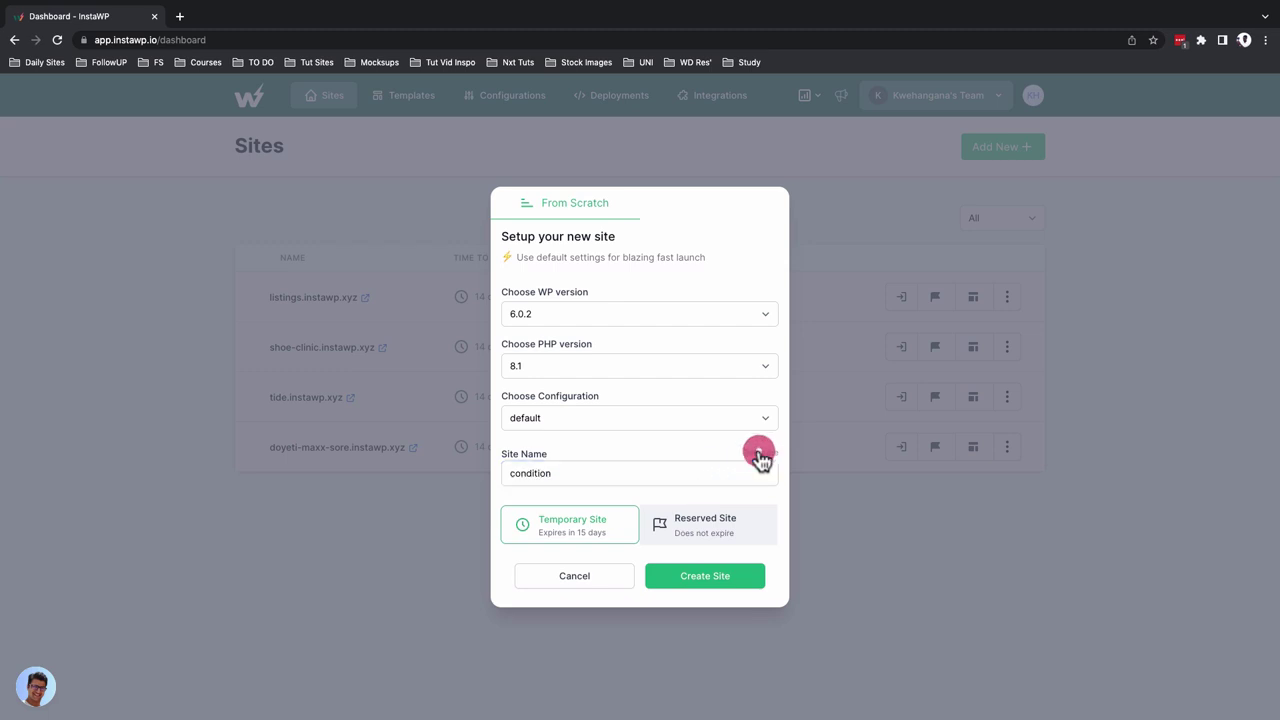
{"action": "left_click", "coordinate": [759, 453]}
{"action": "left_click", "coordinate": [759, 453]}
{"action": "left_click", "coordinate": [759, 453]}
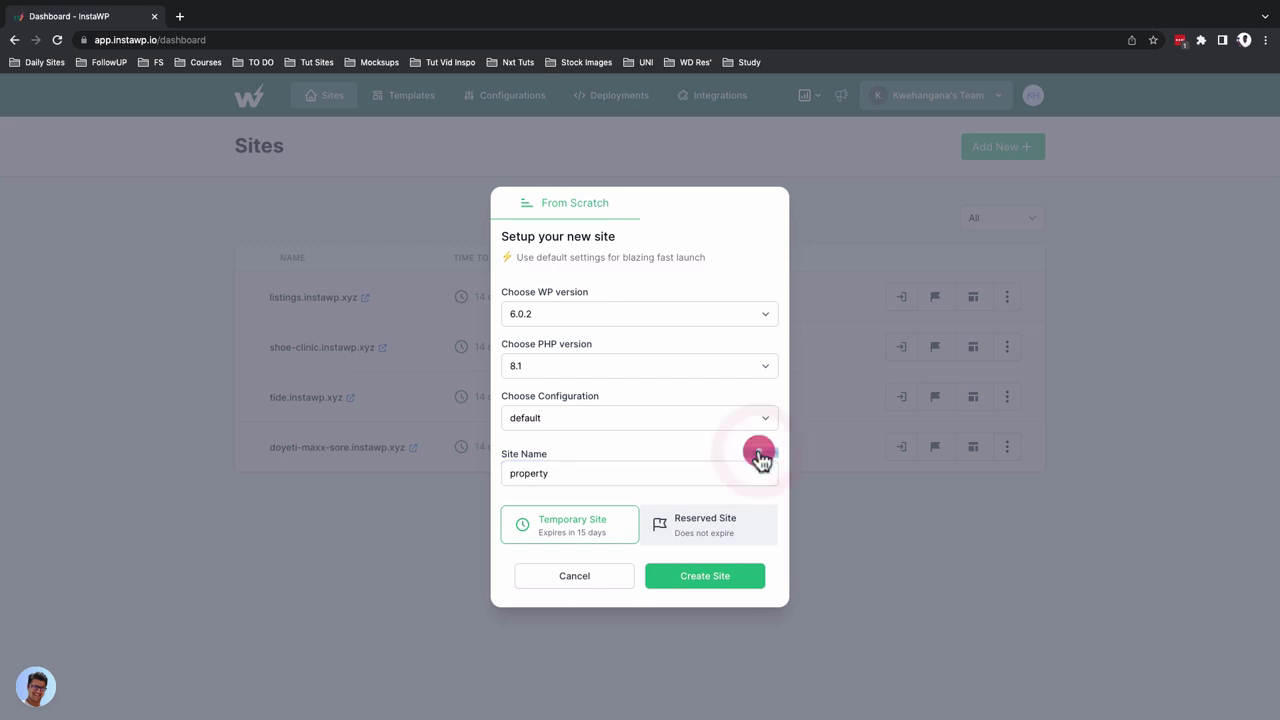
{"action": "left_click", "coordinate": [759, 453]}
{"action": "left_click", "coordinate": [759, 453]}
{"action": "left_click", "coordinate": [759, 453]}
{"action": "key", "text": "ctrl+z"}
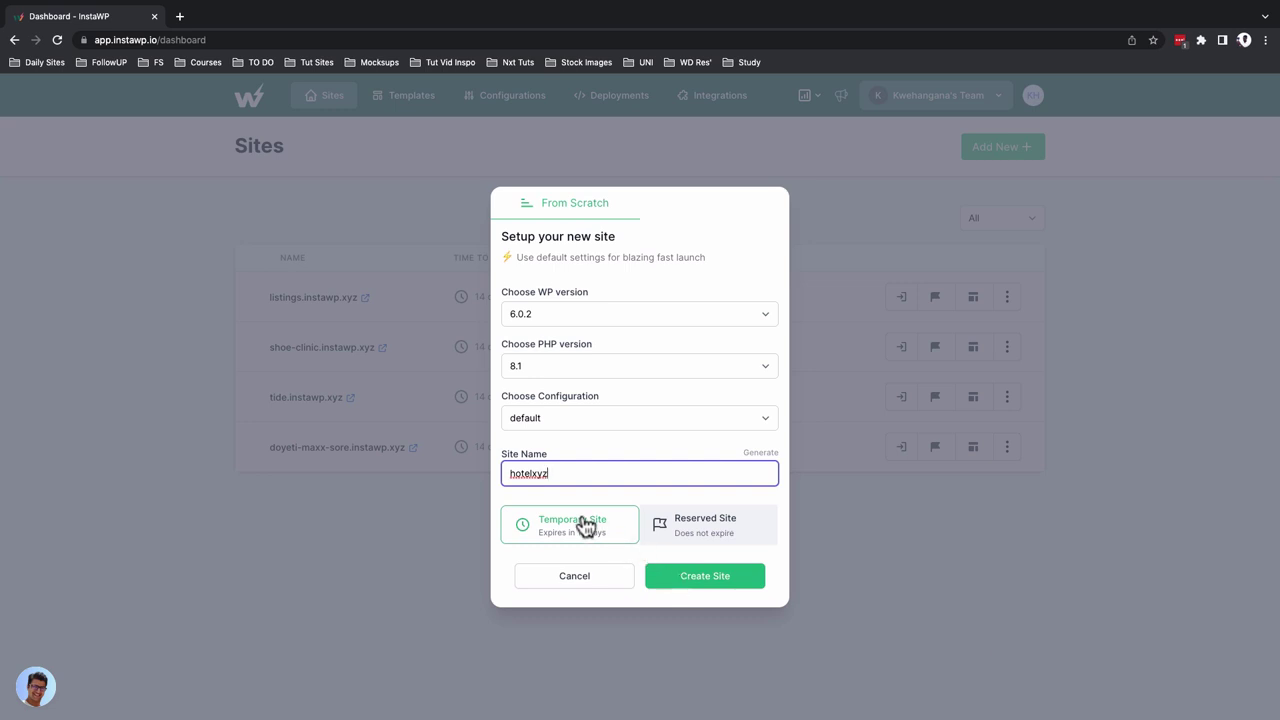
Create the hotelxyz site and auto-login to its WordPress admin once it's ready
{"action": "left_click", "coordinate": [691, 592]}
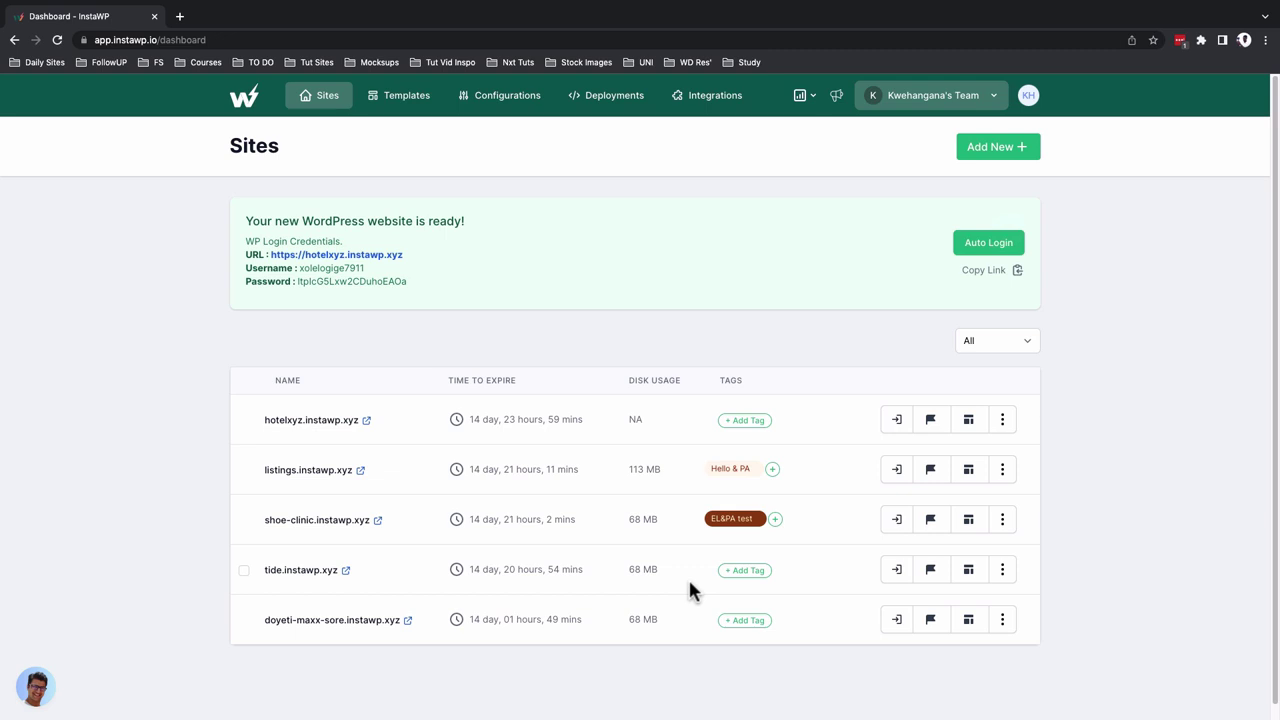
{"action": "left_click", "coordinate": [1005, 242]}
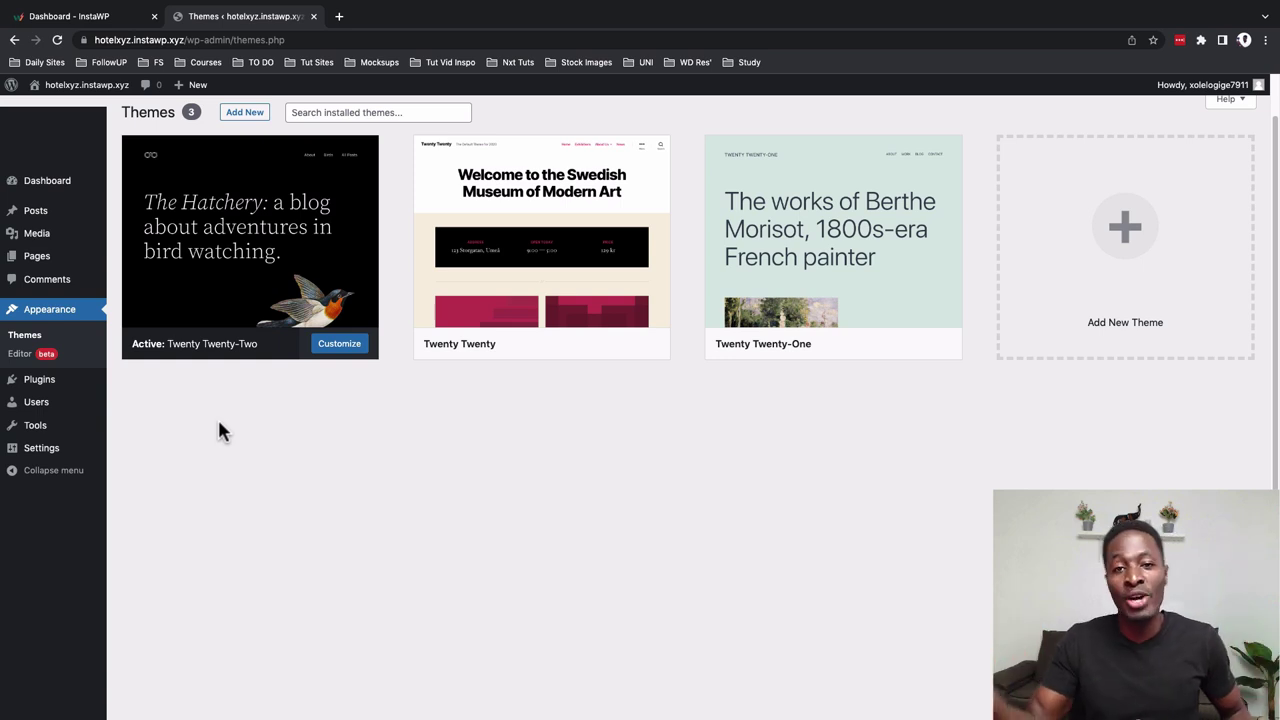
Check Installed Plugins (Akismet, Hello Dolly), then view All Users showing one administrator
{"action": "mouse_move", "coordinate": [39, 380]}
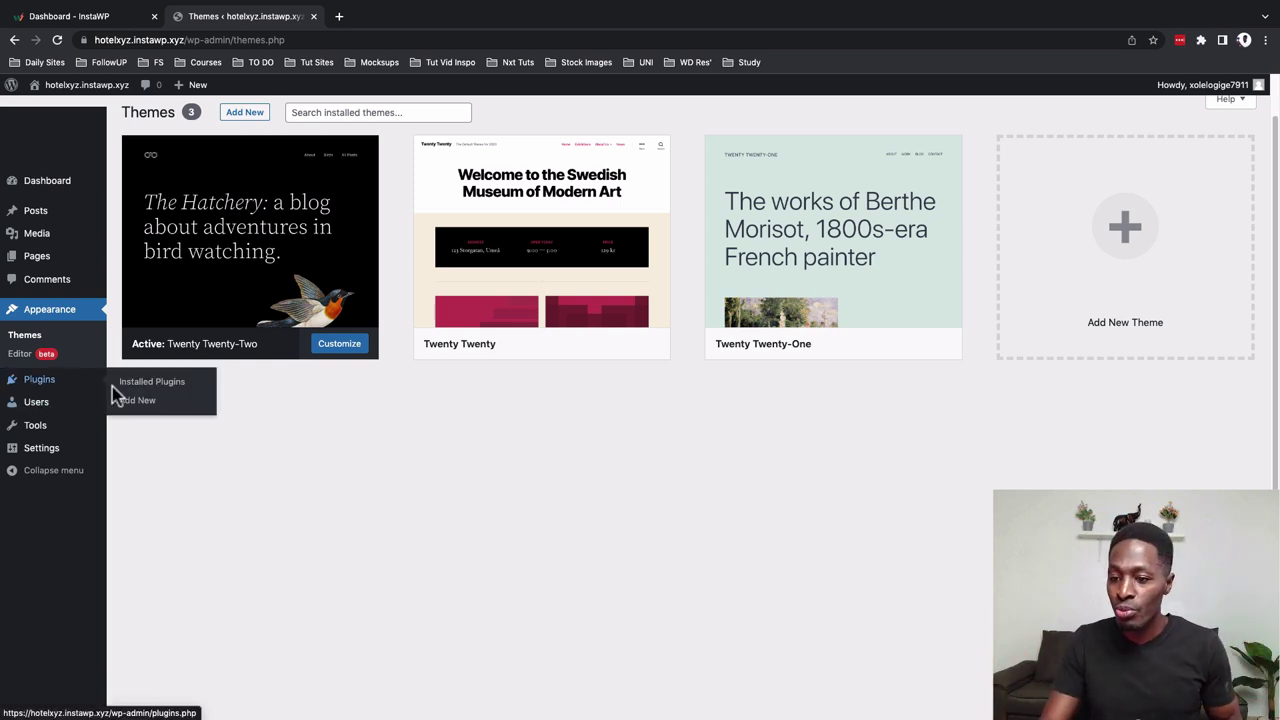
{"action": "left_click", "coordinate": [128, 388]}
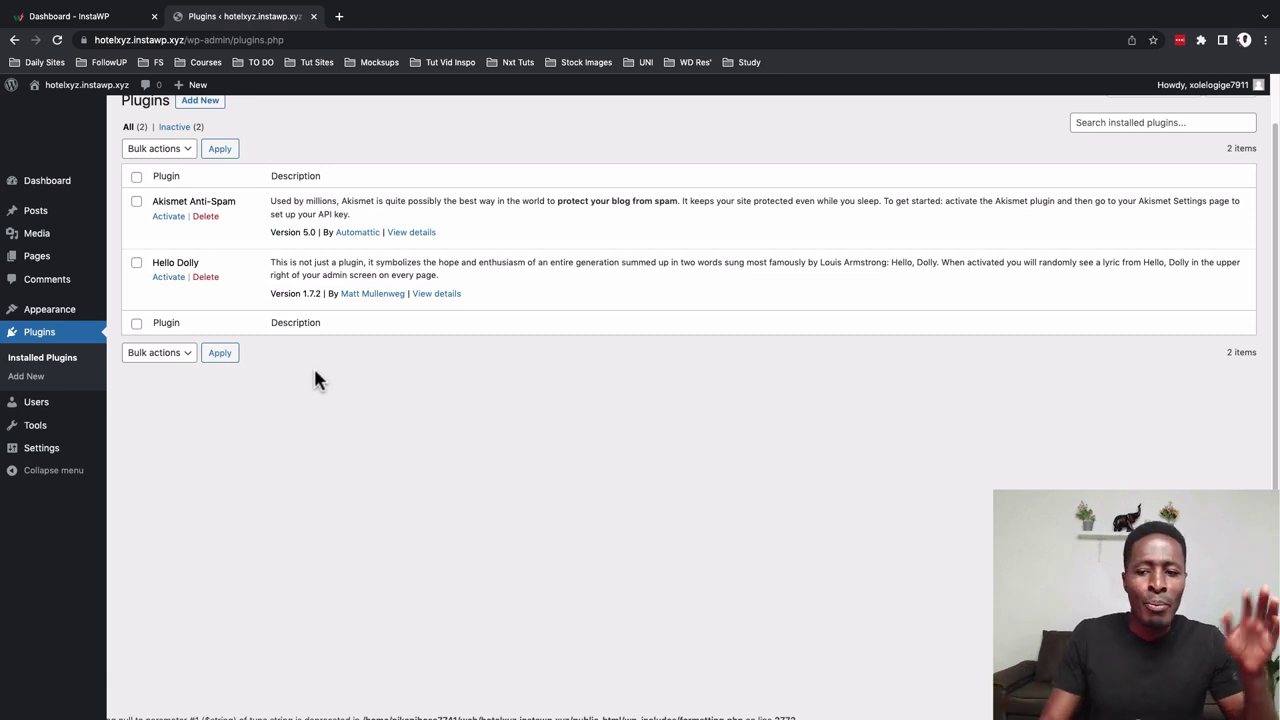
{"action": "mouse_move", "coordinate": [57, 404]}
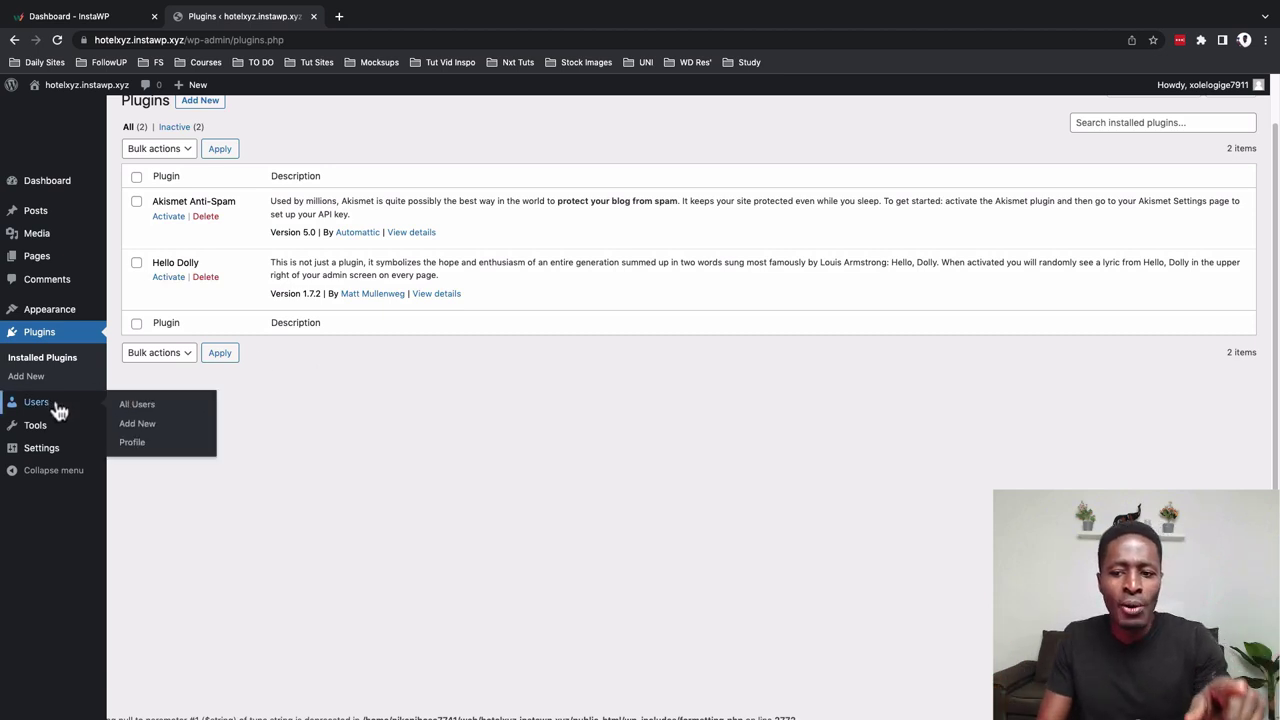
{"action": "left_click", "coordinate": [139, 411]}
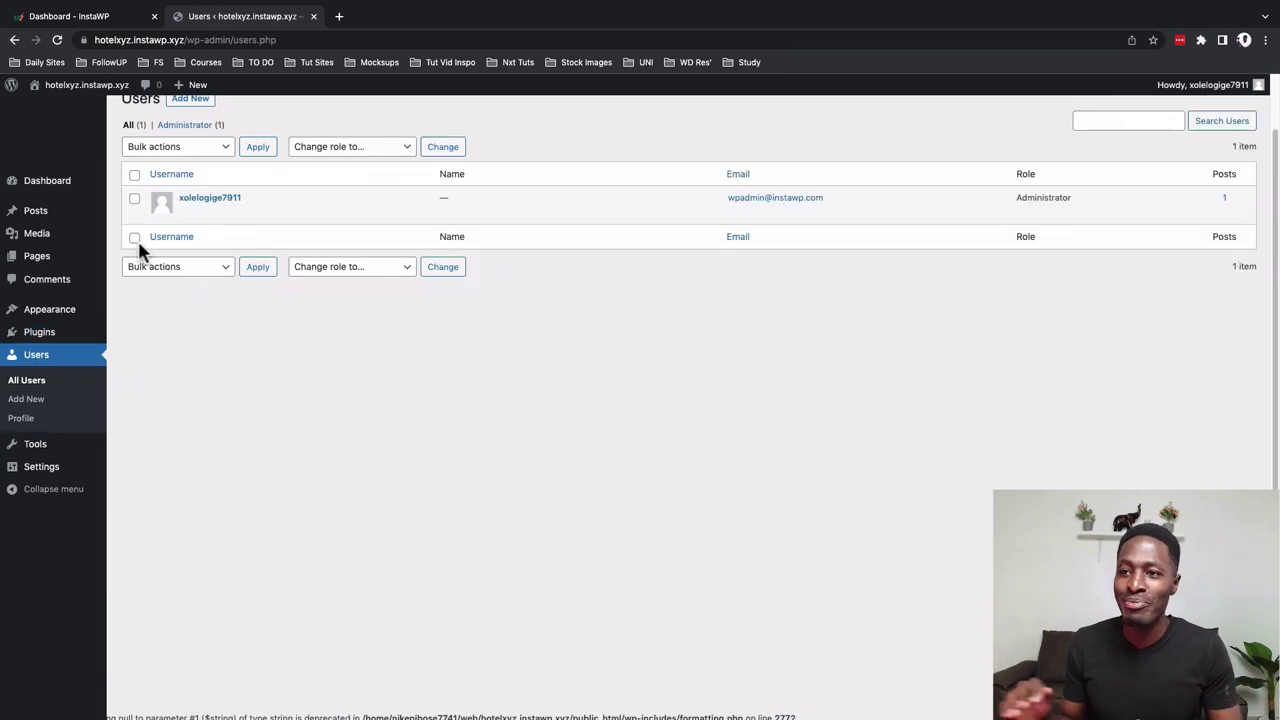
{"action": "mouse_move", "coordinate": [151, 211]}
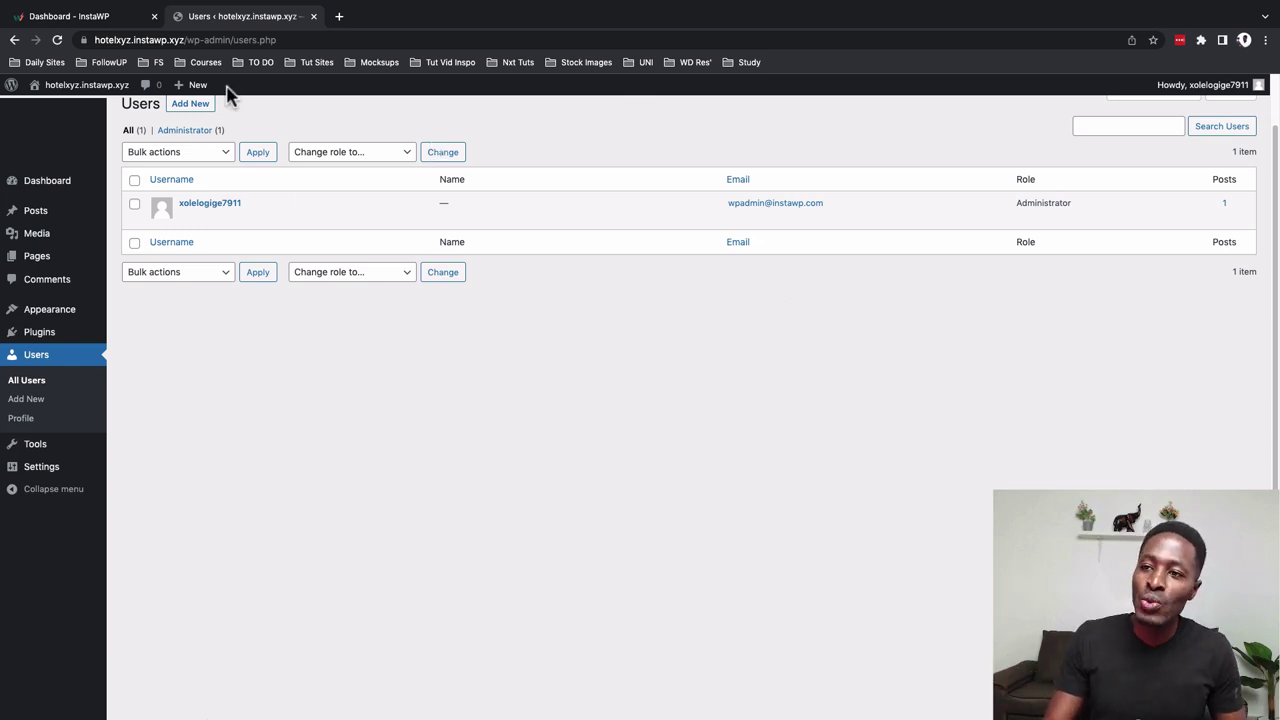
Return to the Dashboard - InstaWP tab and select the site URL in the green credentials box
{"action": "left_click", "coordinate": [130, 16]}
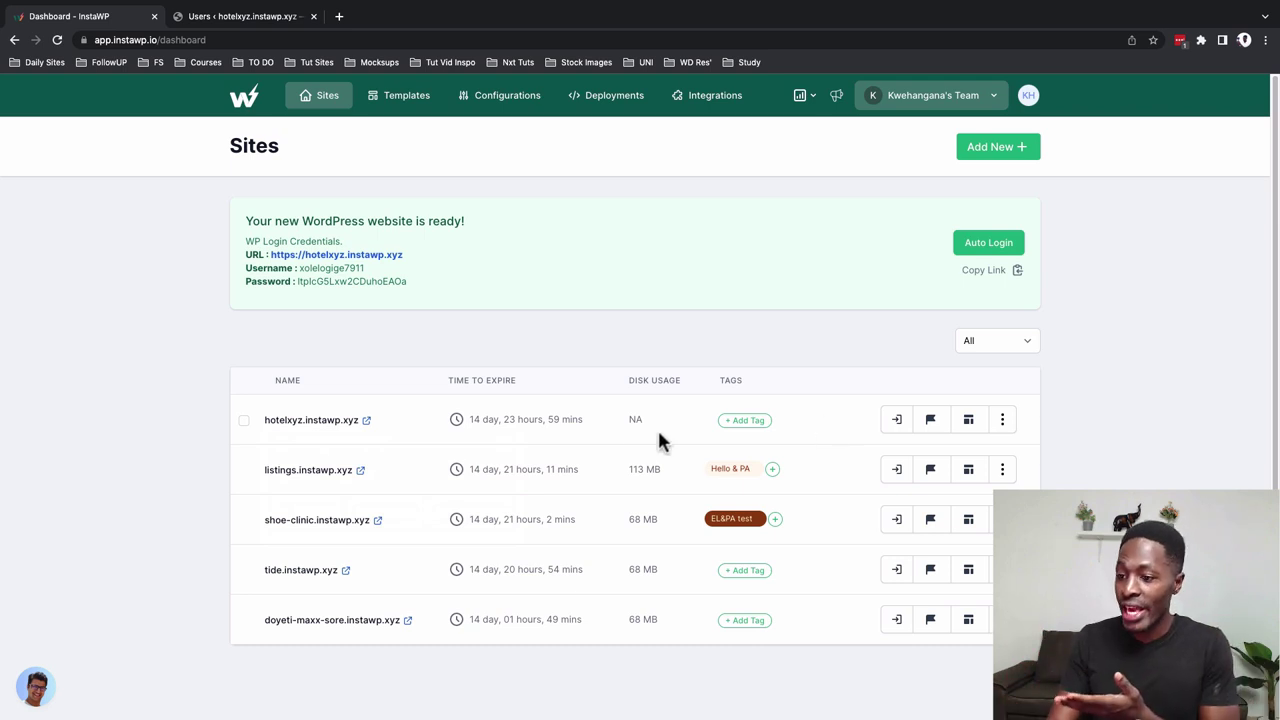
{"action": "left_click_drag", "start_coordinate": [246, 268], "coordinate": [469, 262]}
{"action": "left_click", "coordinate": [363, 340]}
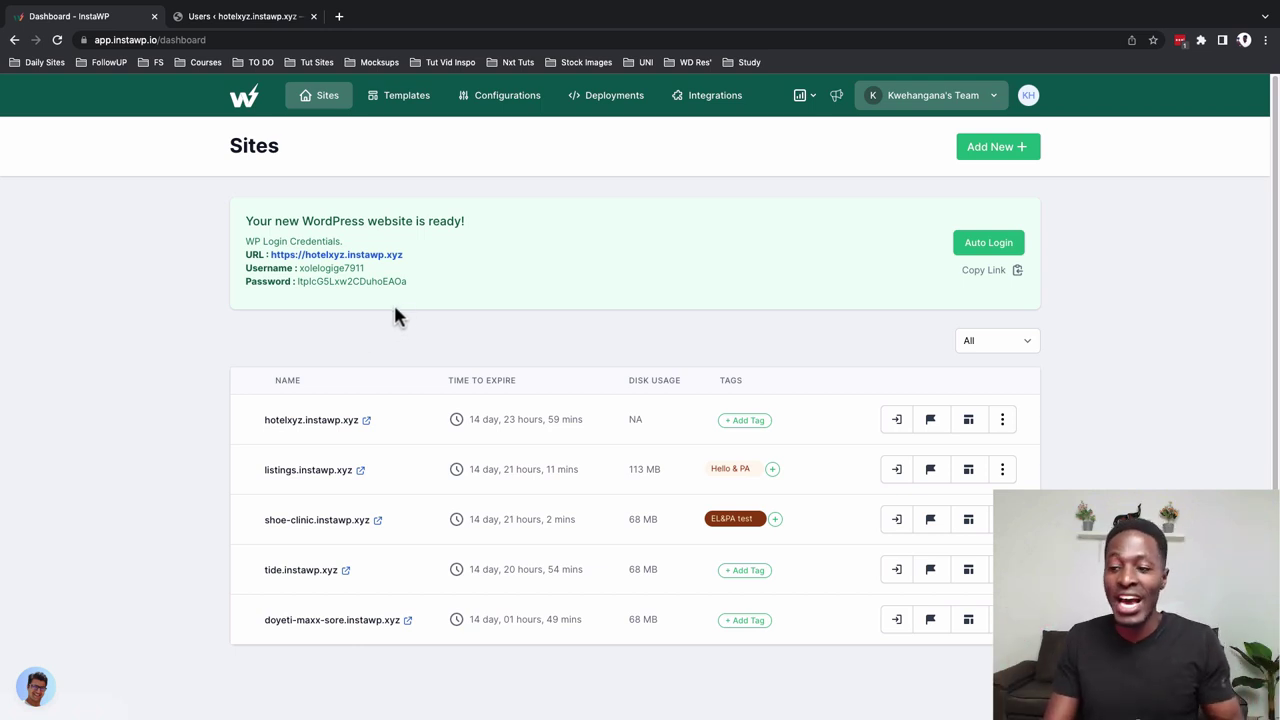
{"action": "left_click_drag", "start_coordinate": [458, 255], "coordinate": [271, 253]}
{"action": "key", "text": "super+c"}
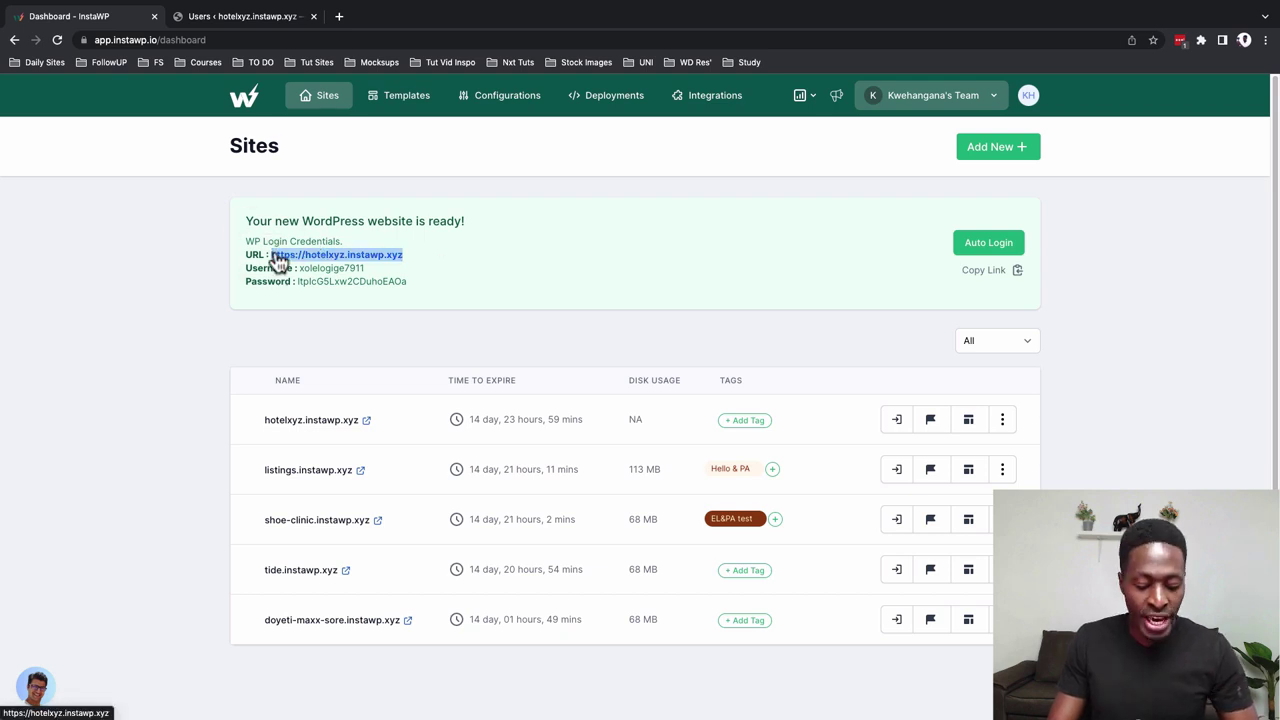
Load hotelxyz.instawp.xyz in a new incognito window from the copied URL and scroll its front page
{"action": "left_click", "coordinate": [91, 7]}
{"action": "left_click", "coordinate": [101, 48]}
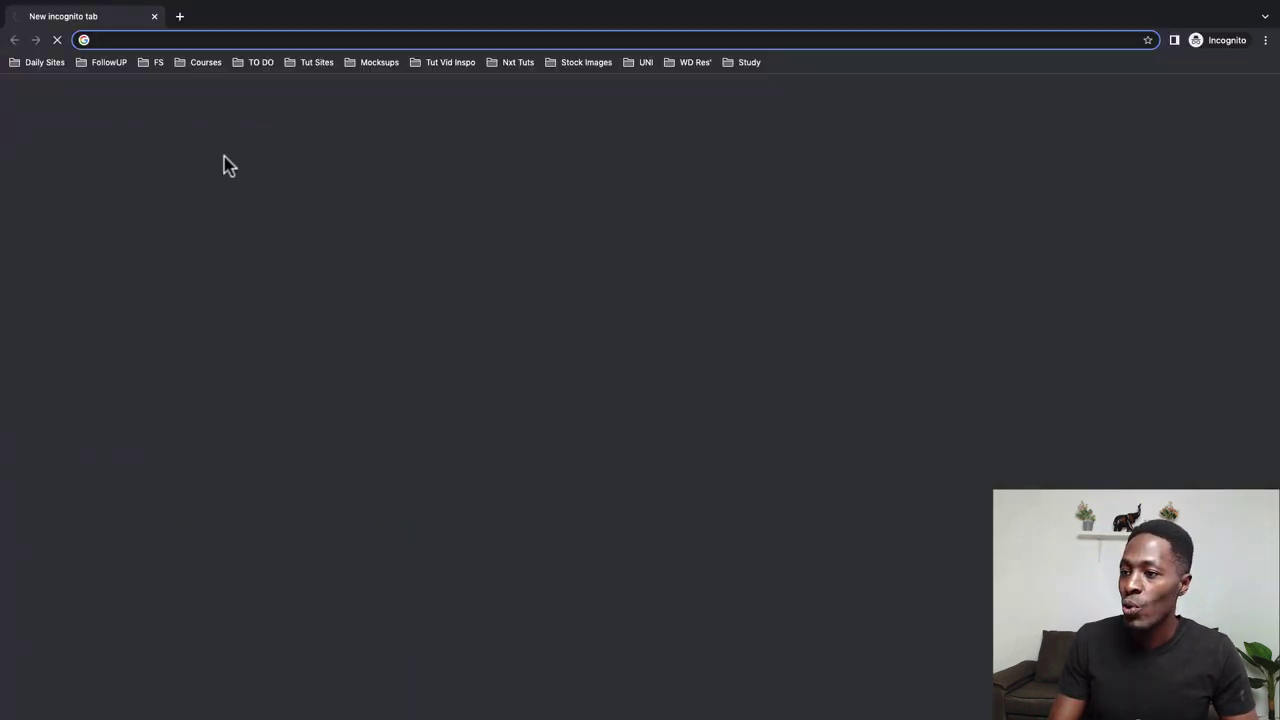
{"action": "key", "text": "super+v"}
{"action": "key", "text": "Return"}
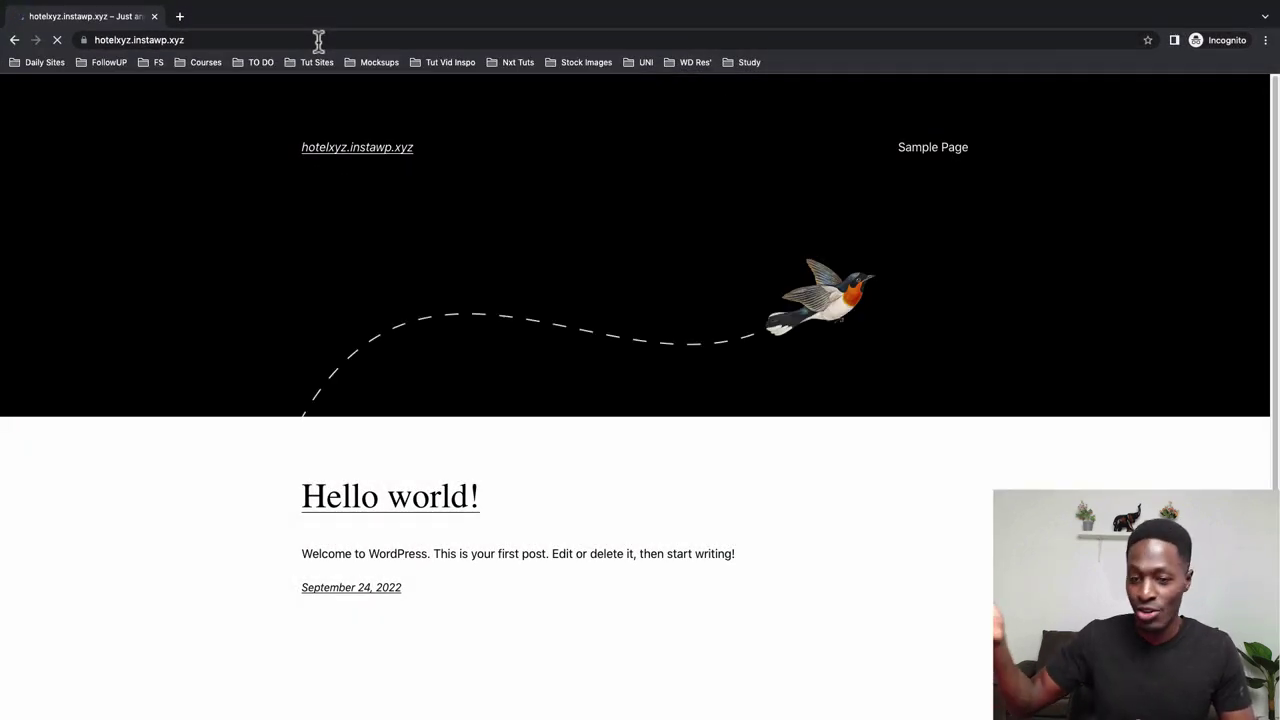
{"action": "scroll", "coordinate": [497, 266], "scroll_direction": "down", "scroll_amount": 3}
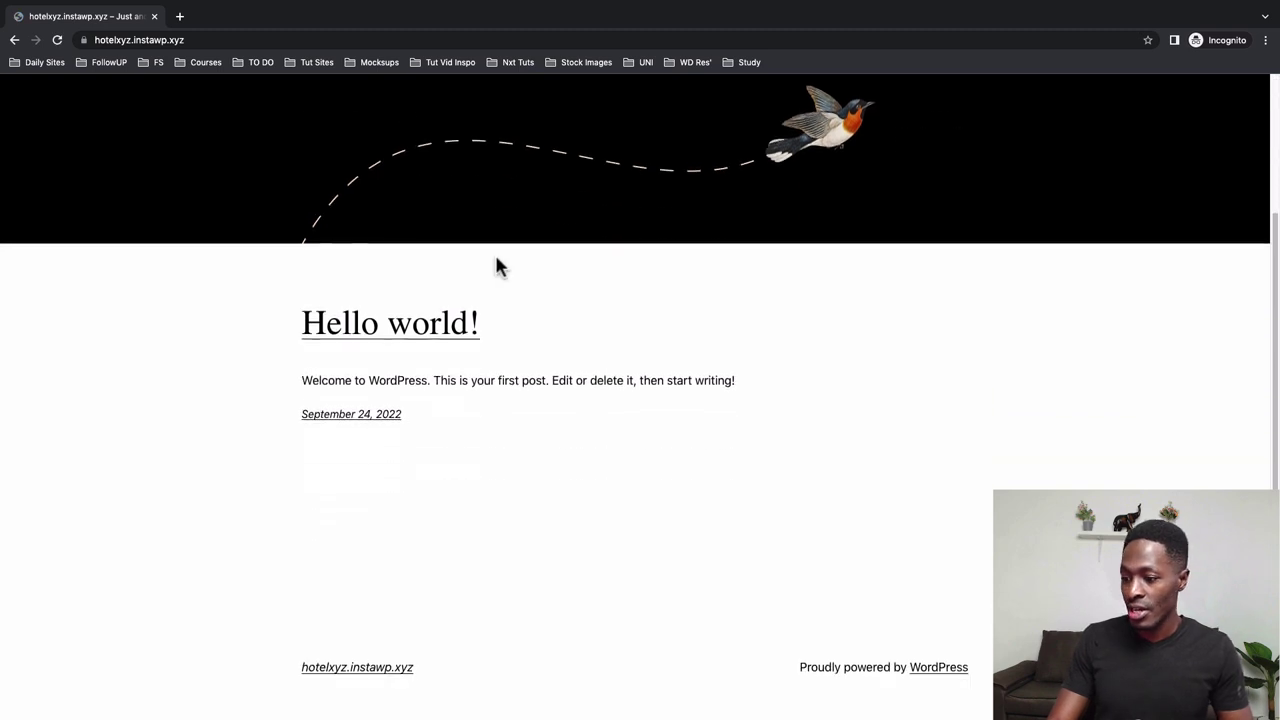
{"action": "scroll", "coordinate": [497, 266], "scroll_direction": "up", "scroll_amount": 3}
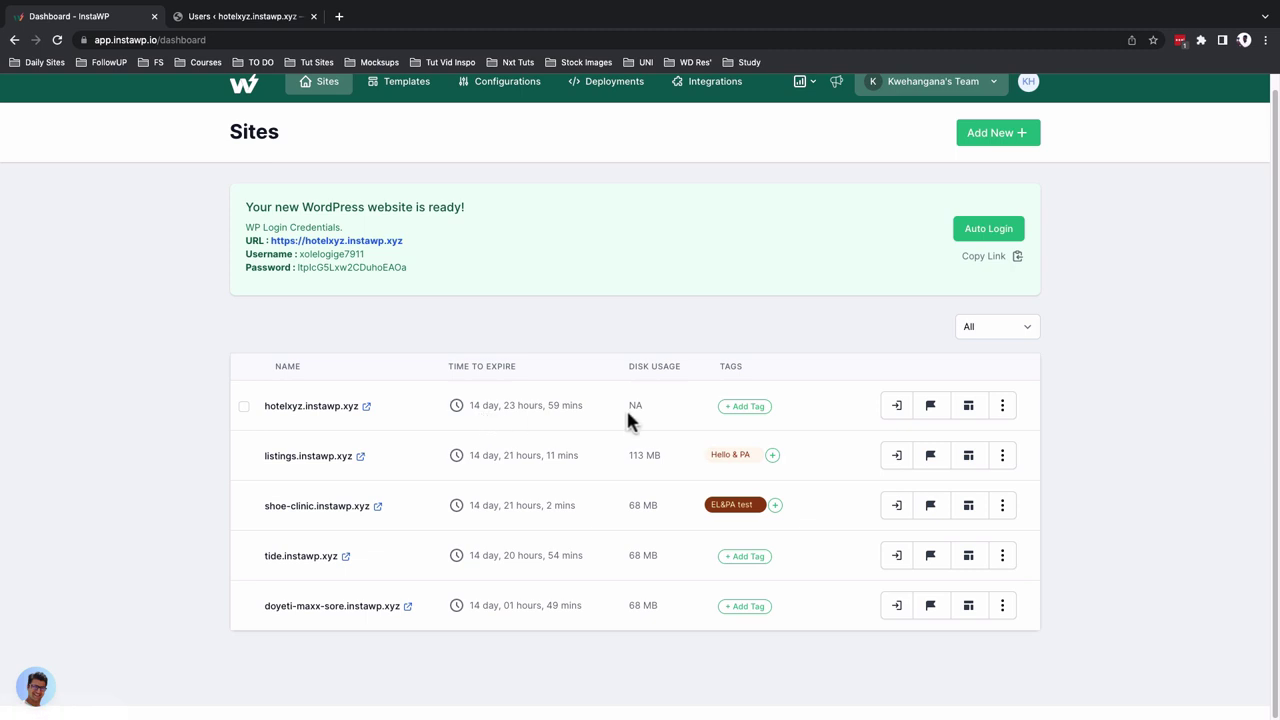
Reload the dashboard and add a new F&B tag to the hotelxyz.instawp.xyz row
{"action": "left_click", "coordinate": [57, 40]}
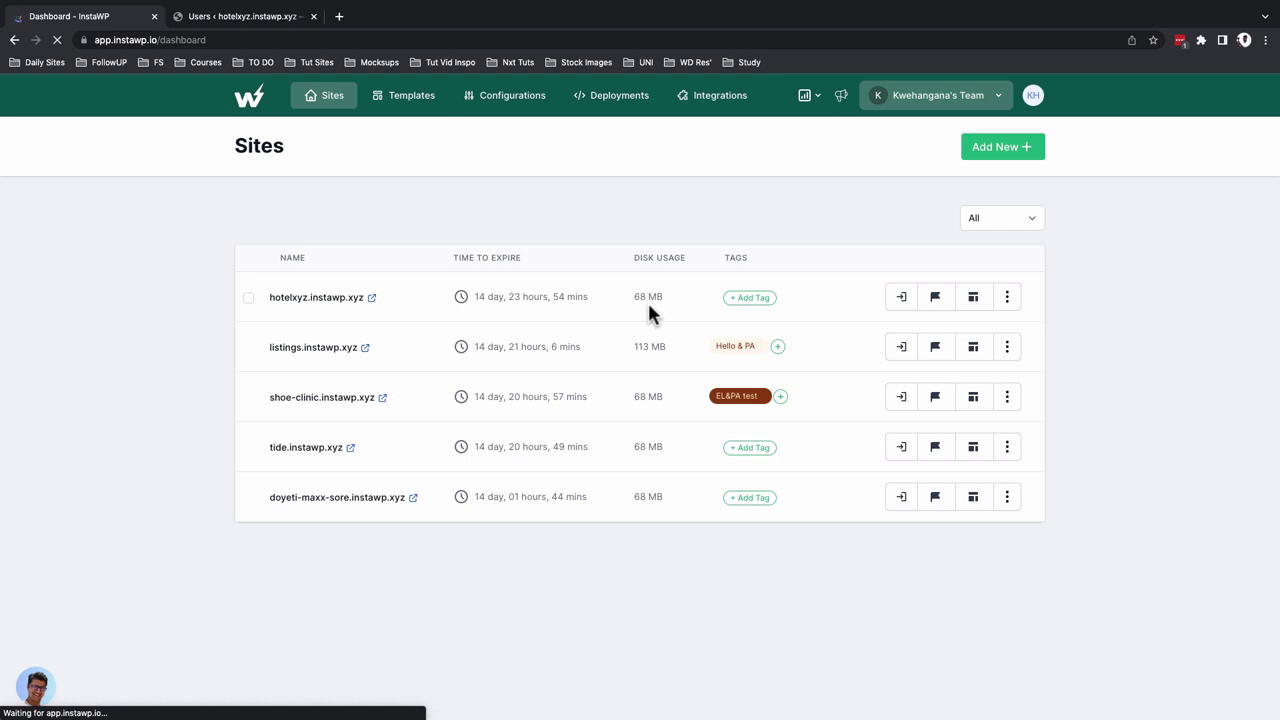
{"action": "left_click", "coordinate": [745, 300]}
{"action": "type", "text": "F&B"}
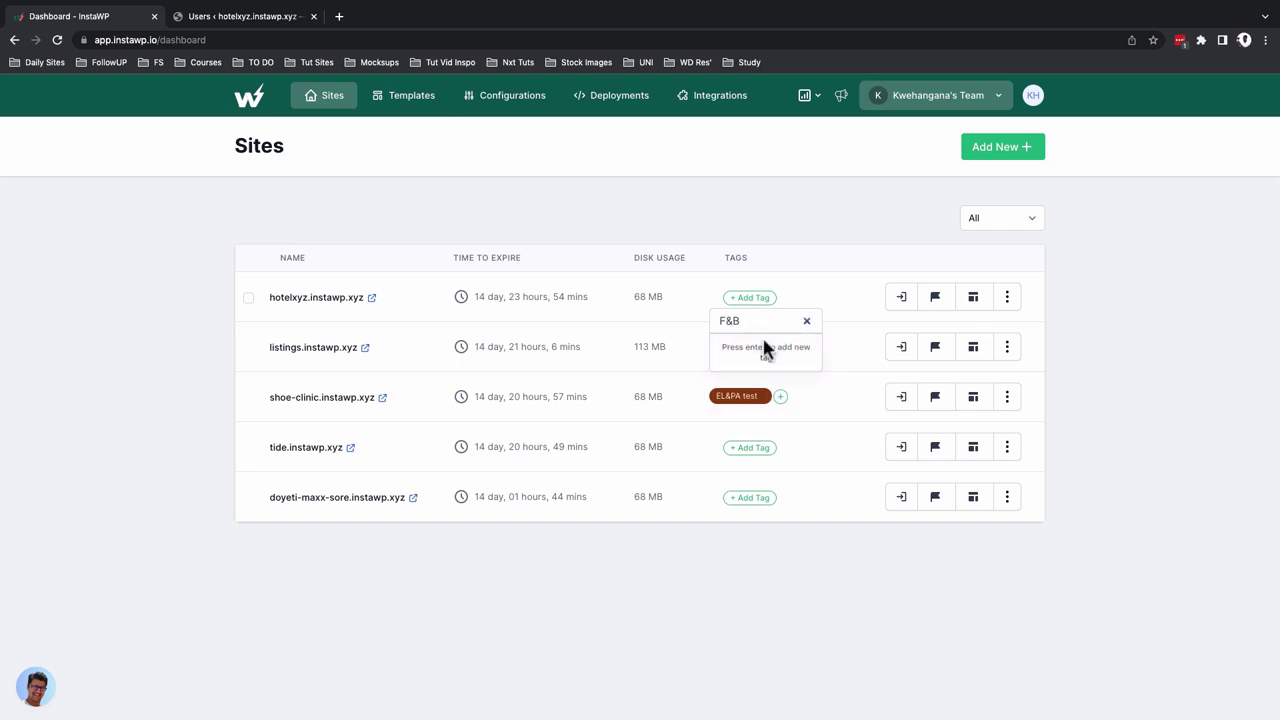
{"action": "key", "text": "Return"}
{"action": "left_click", "coordinate": [836, 314]}
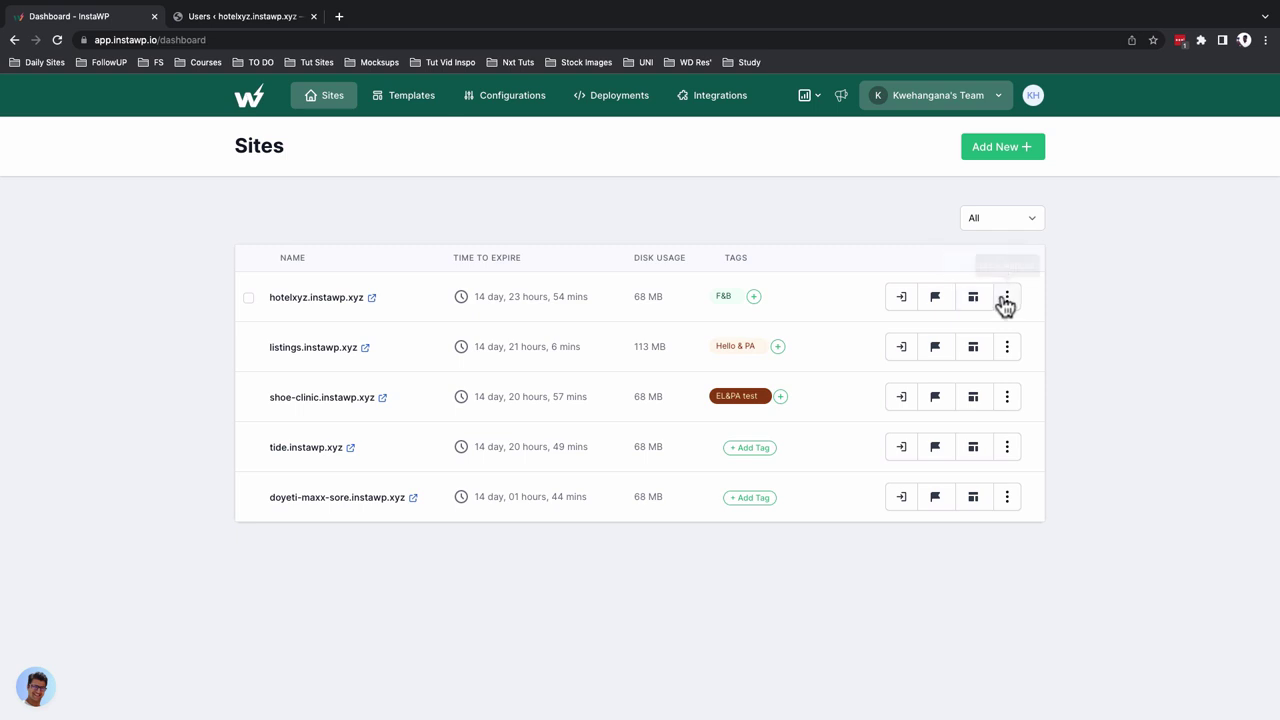
Choose Migrate from hotelxyz.instawp.xyz's actions to open the BlogVault host selection page
{"action": "left_click", "coordinate": [1006, 300]}
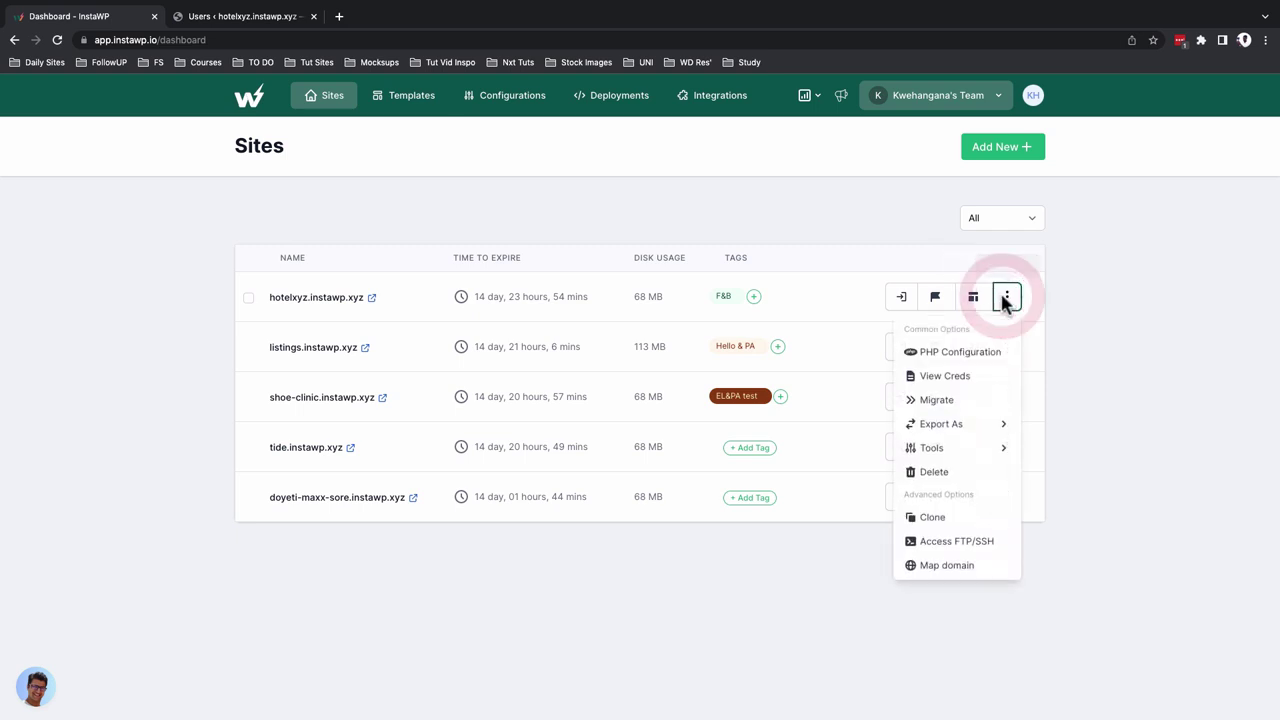
{"action": "left_click", "coordinate": [973, 377]}
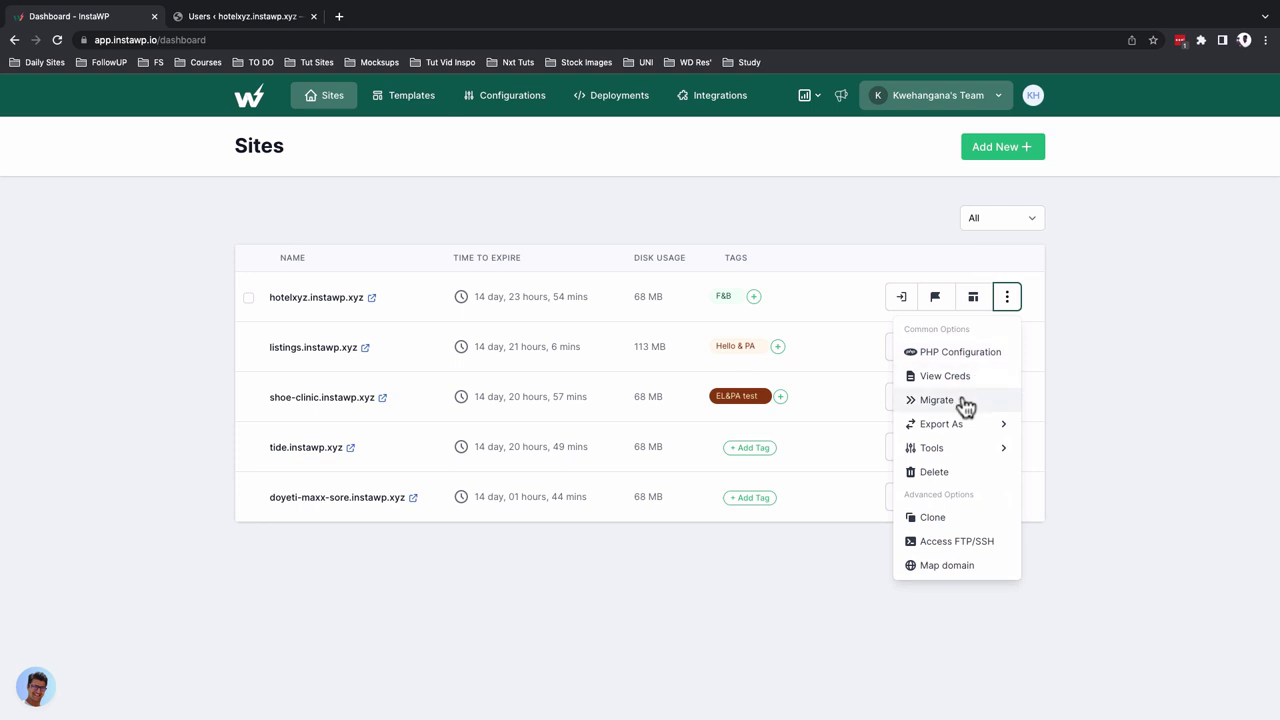
{"action": "left_click", "coordinate": [966, 401]}
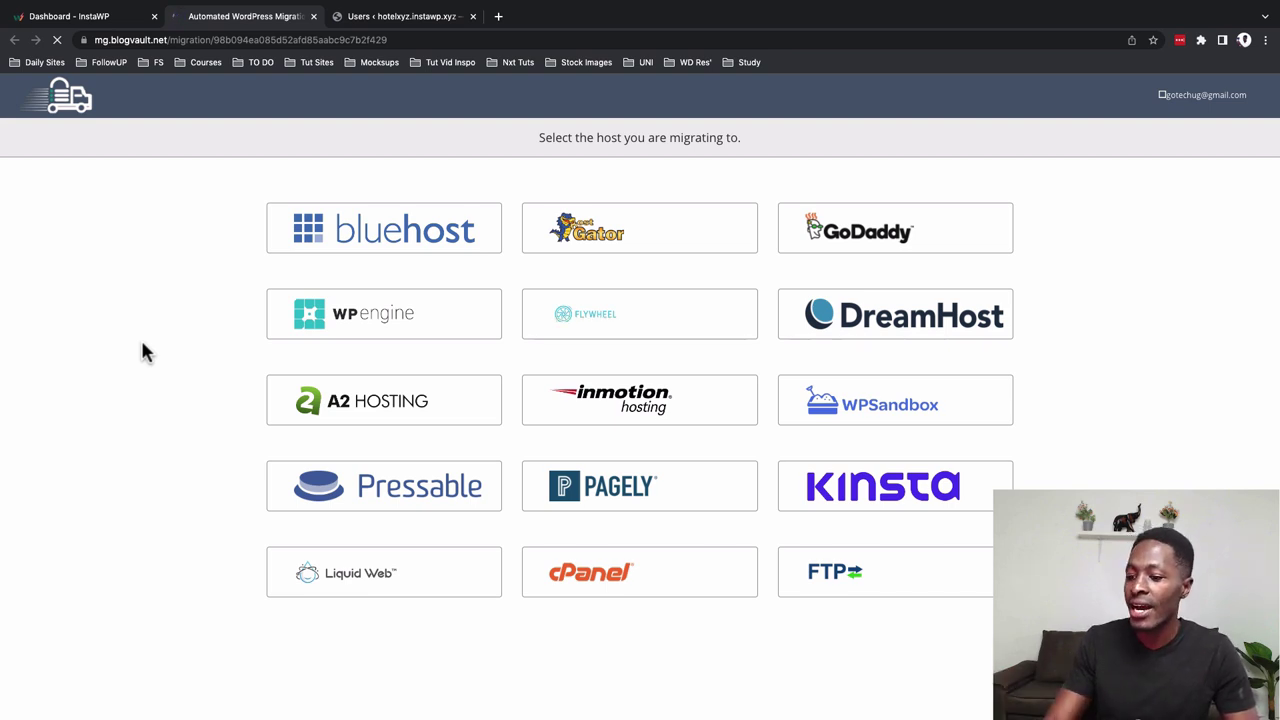
{"action": "left_click", "coordinate": [362, 585]}
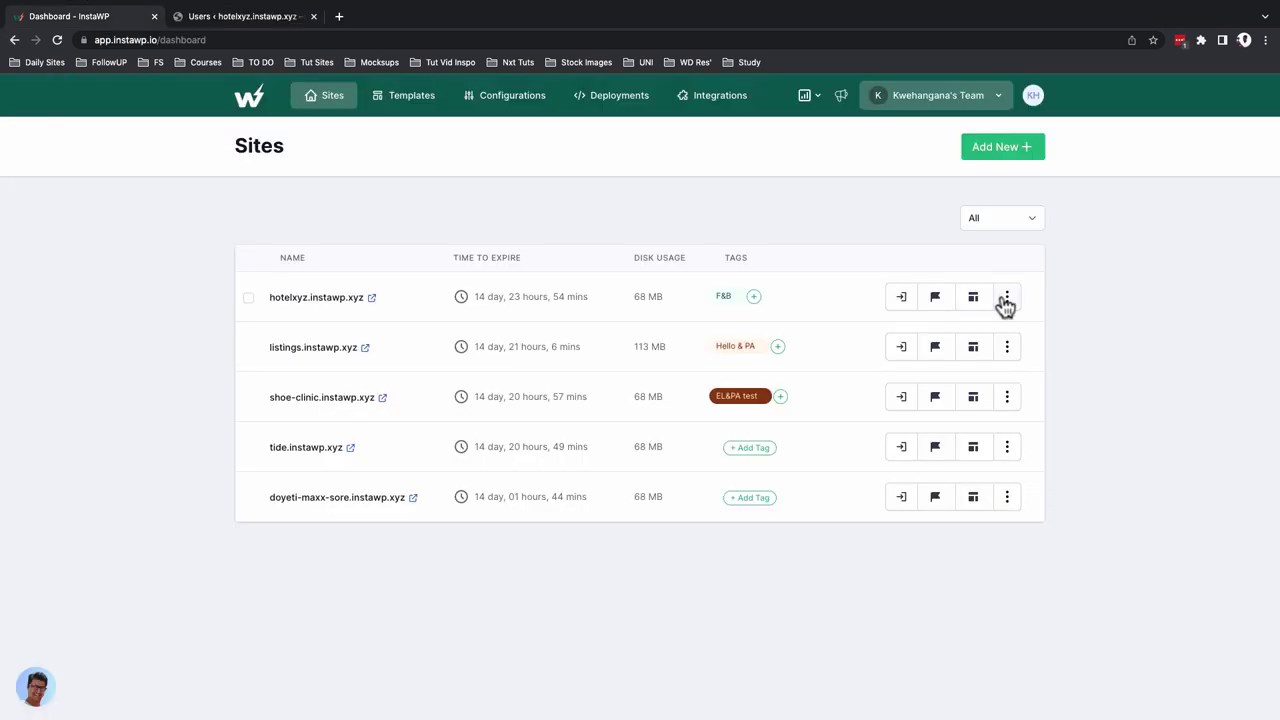
{"action": "left_click", "coordinate": [1006, 297]}
Open the site's database in the DB Editor and view the instawp_links and instawp_users tables
{"action": "mouse_move", "coordinate": [966, 426]}
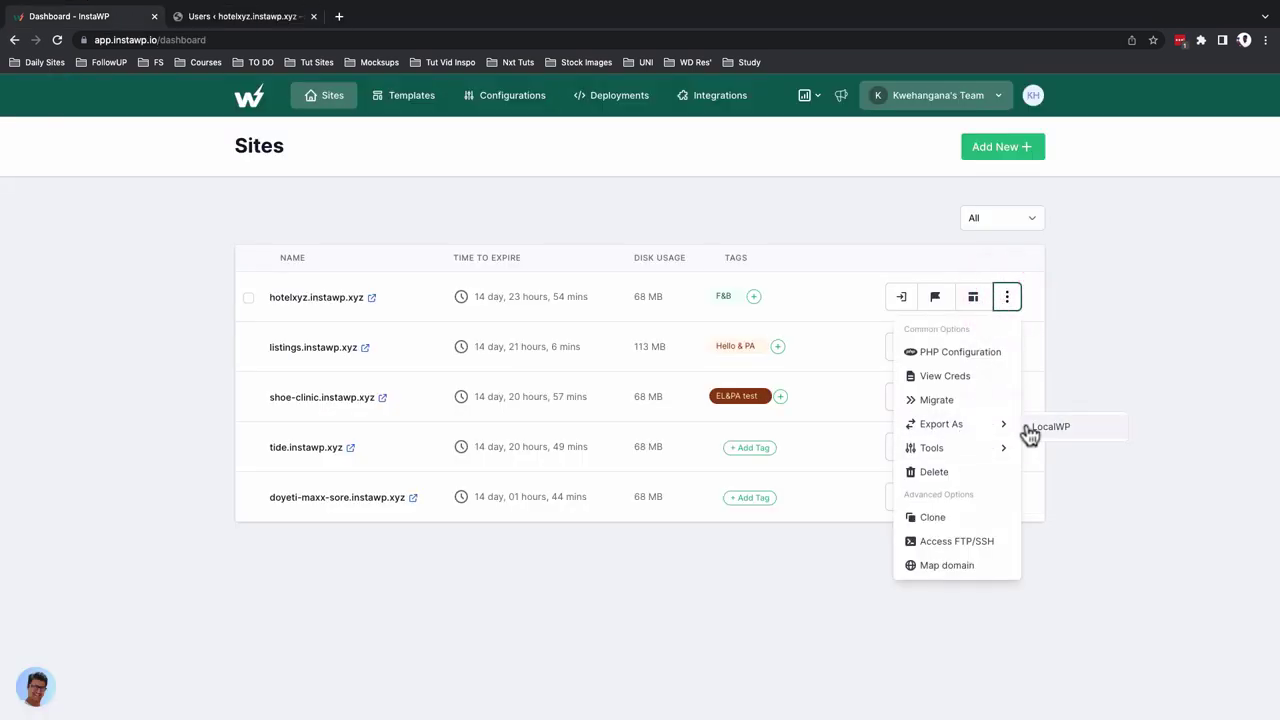
{"action": "mouse_move", "coordinate": [1005, 455]}
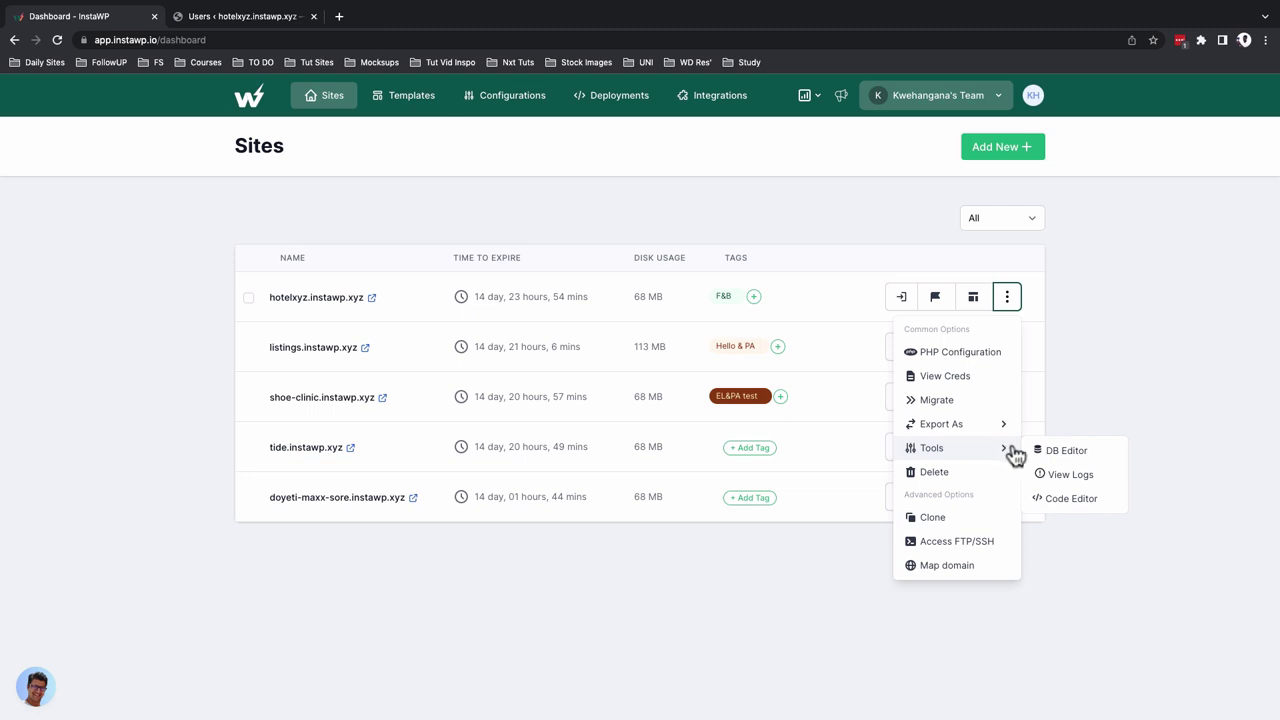
{"action": "left_click", "coordinate": [1062, 457]}
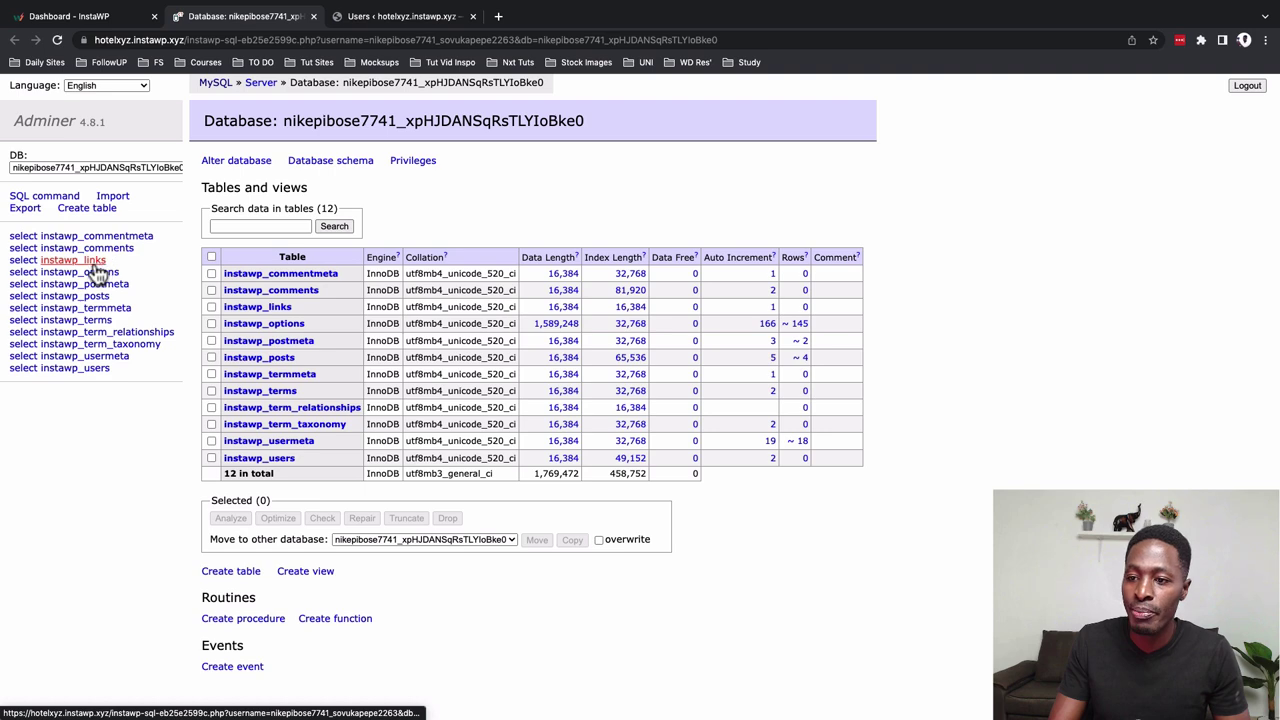
{"action": "left_click", "coordinate": [96, 262]}
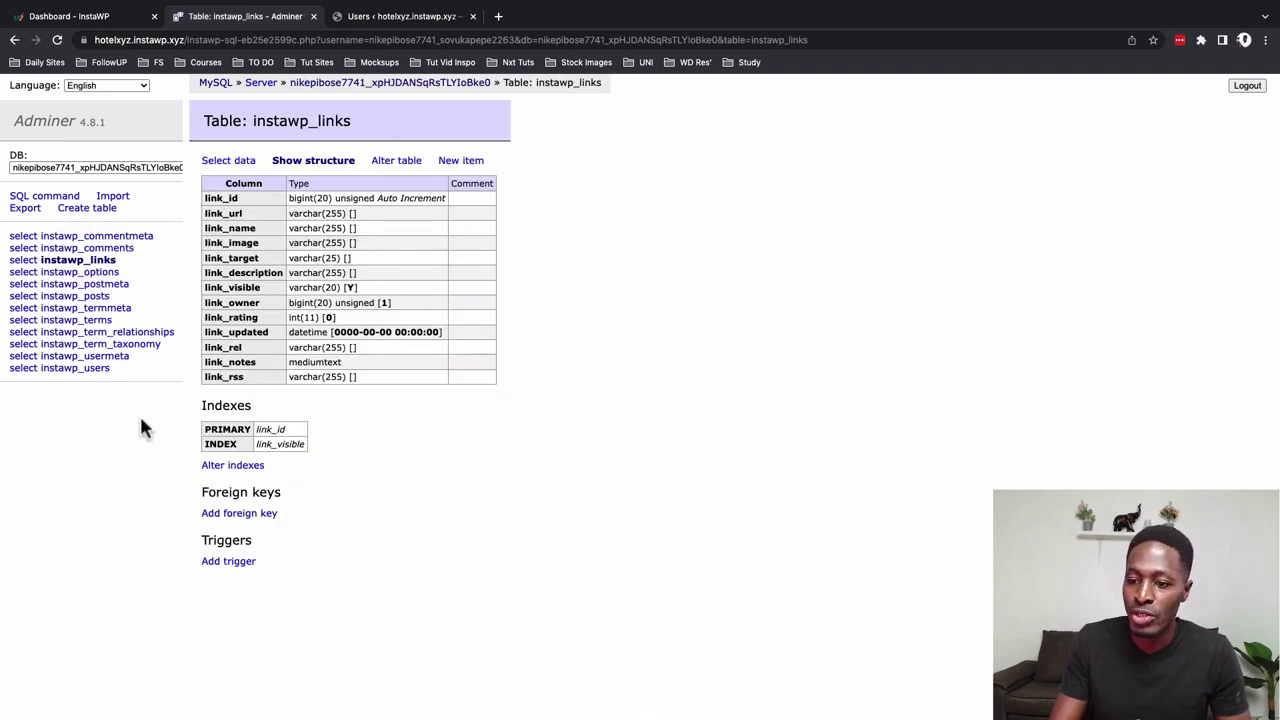
{"action": "left_click", "coordinate": [88, 368]}
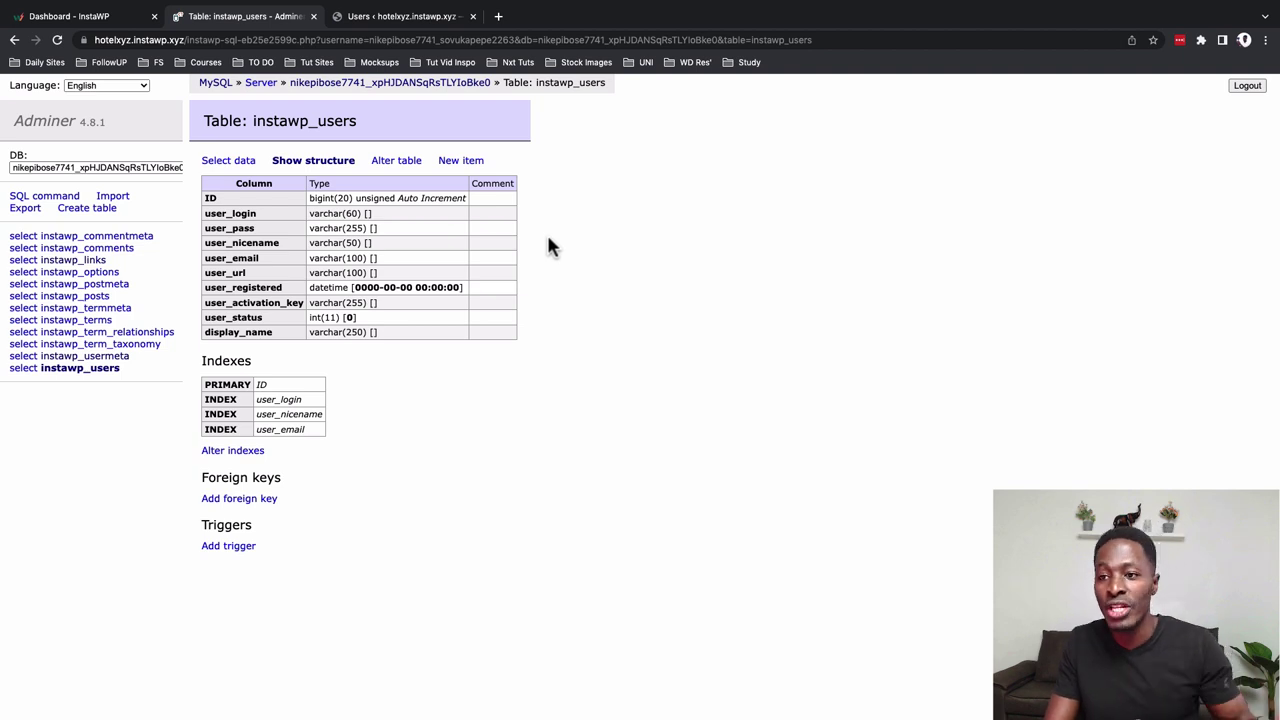
Close the database editor and open the site's error log from its actions
{"action": "left_click", "coordinate": [313, 16]}
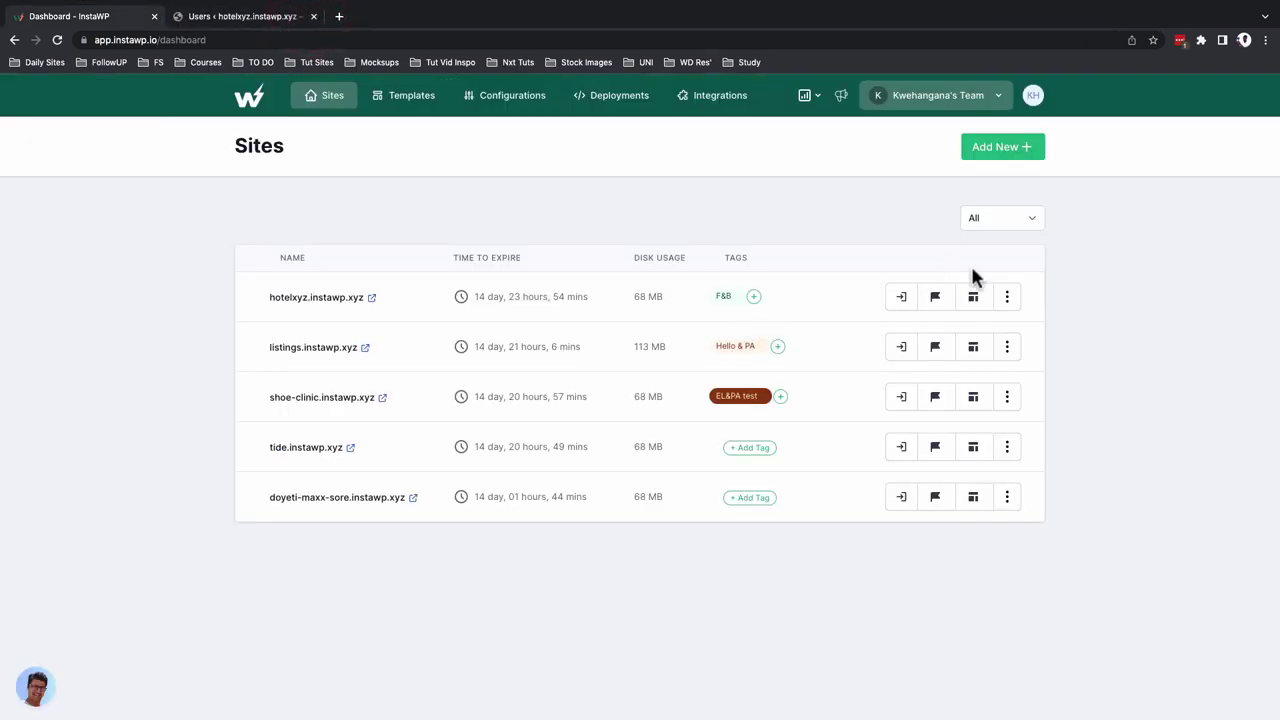
{"action": "left_click", "coordinate": [1007, 296]}
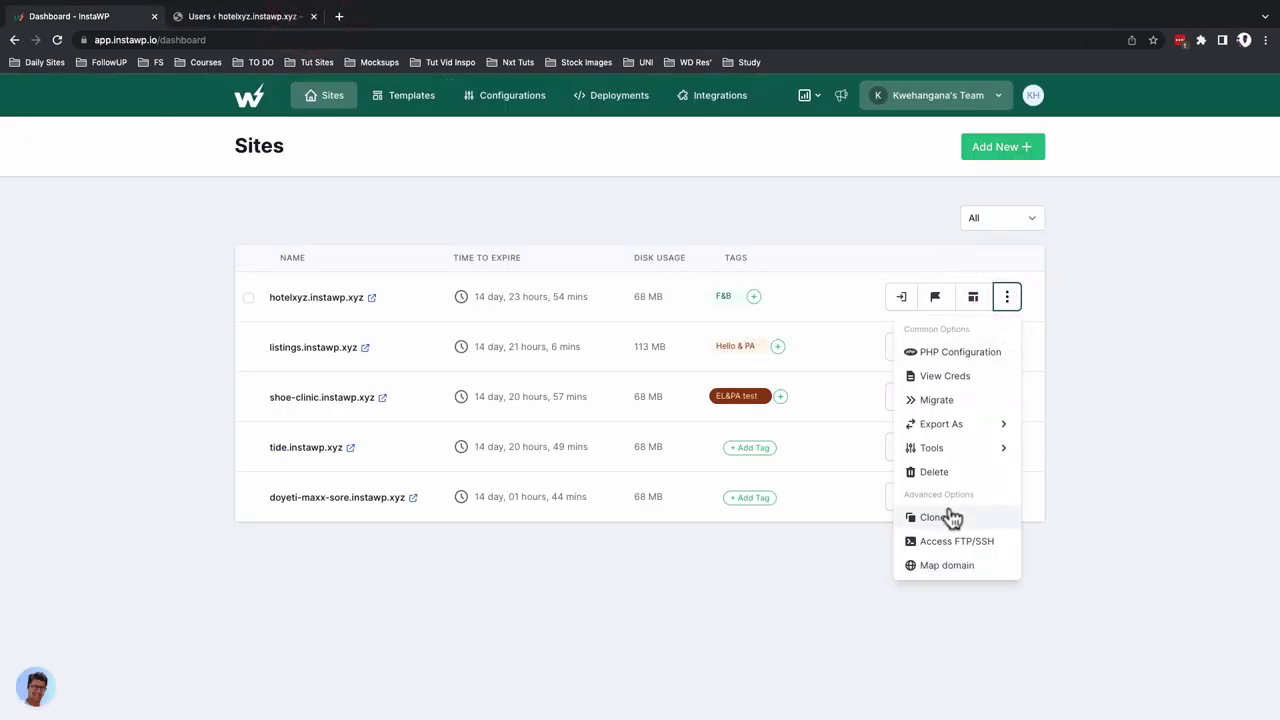
{"action": "left_click", "coordinate": [1071, 480]}
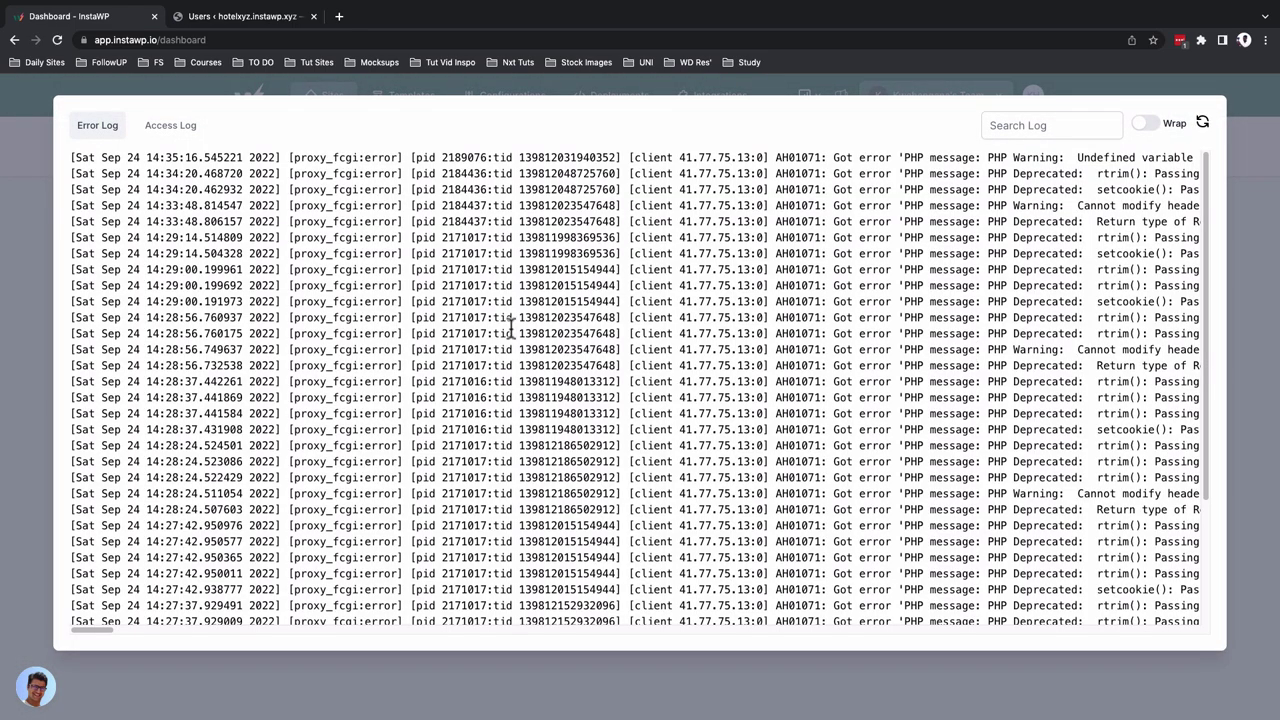
Look over the error log, view the access log, then close the logs viewer
{"action": "scroll", "coordinate": [324, 428], "scroll_direction": "down", "scroll_amount": 3}
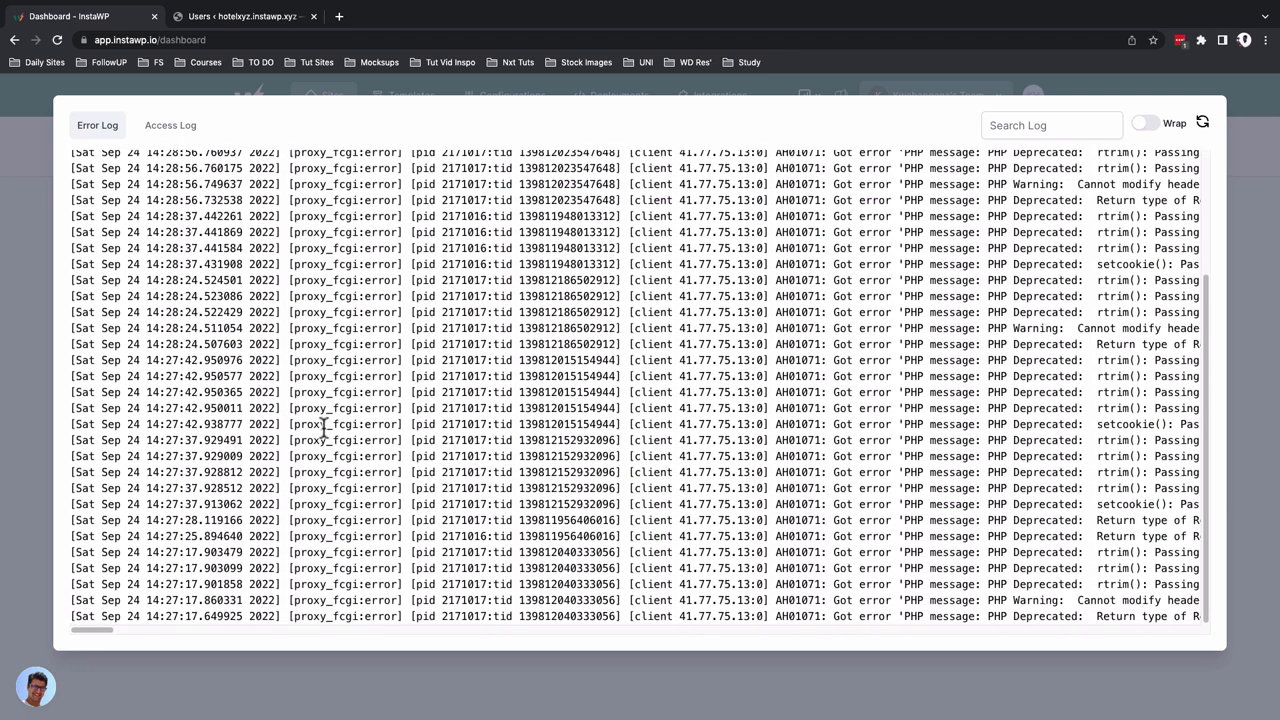
{"action": "scroll", "coordinate": [393, 485], "scroll_direction": "up", "scroll_amount": 3}
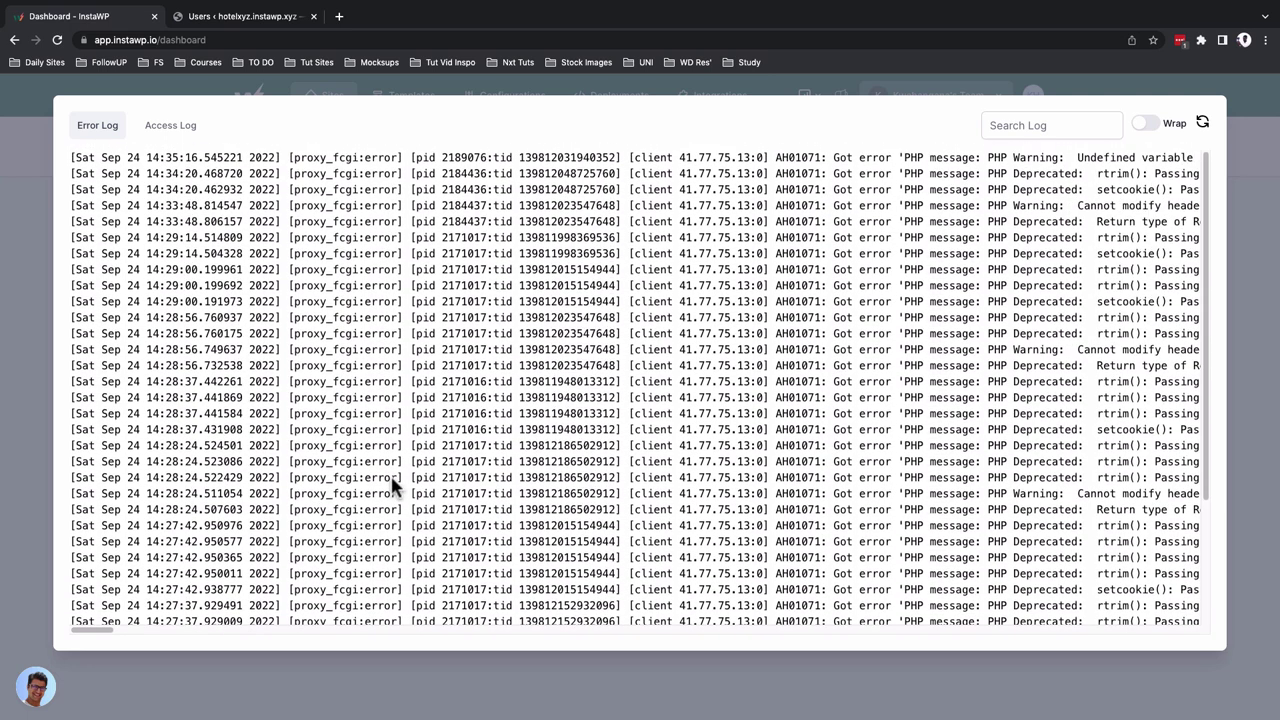
{"action": "left_click", "coordinate": [158, 135]}
{"action": "scroll", "coordinate": [323, 350], "scroll_direction": "up", "scroll_amount": 5}
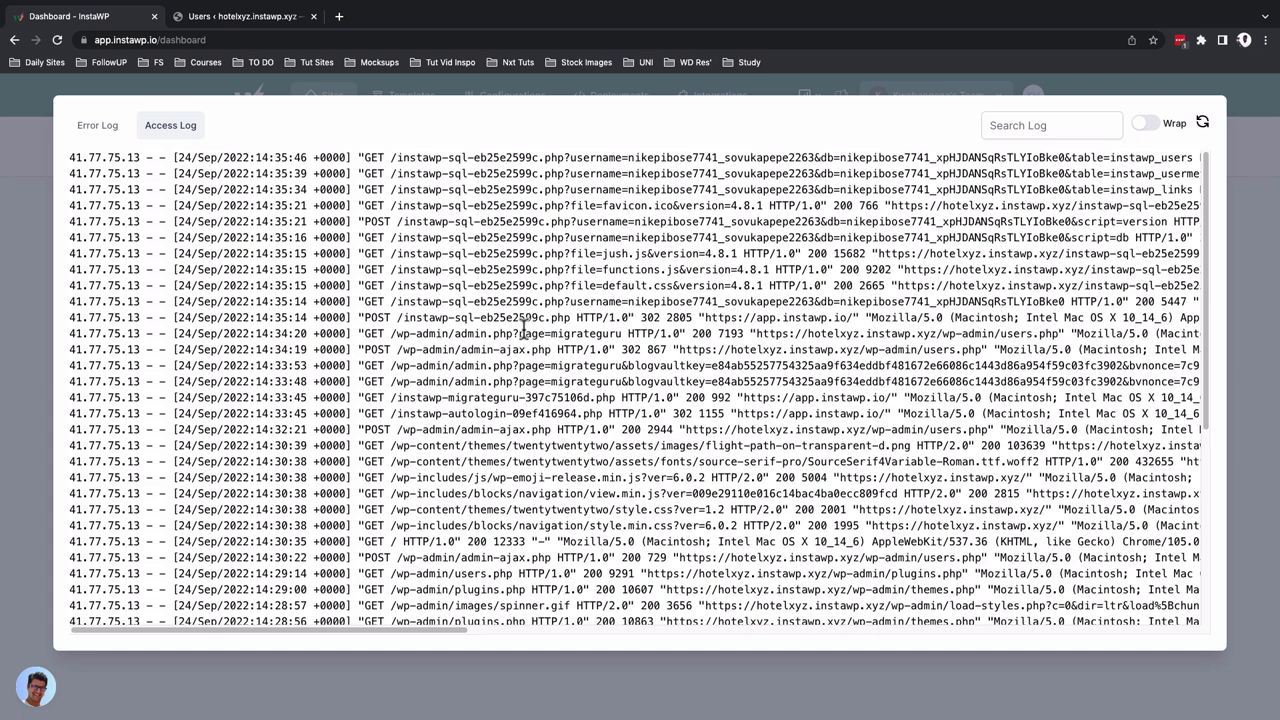
{"action": "left_click", "coordinate": [1238, 367]}
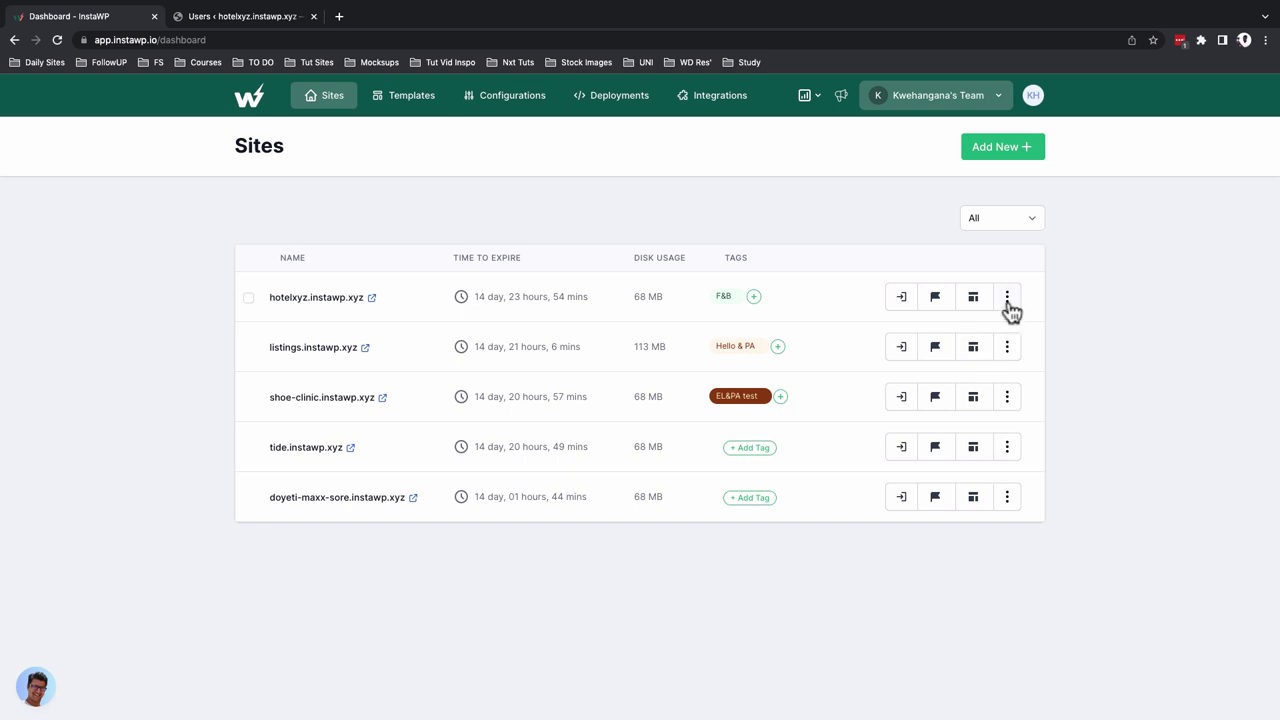
Launch the Code Editor for hotelxyz.instawp.xyz from the row's Tools menu
{"action": "left_click", "coordinate": [1007, 300]}
{"action": "mouse_move", "coordinate": [994, 452]}
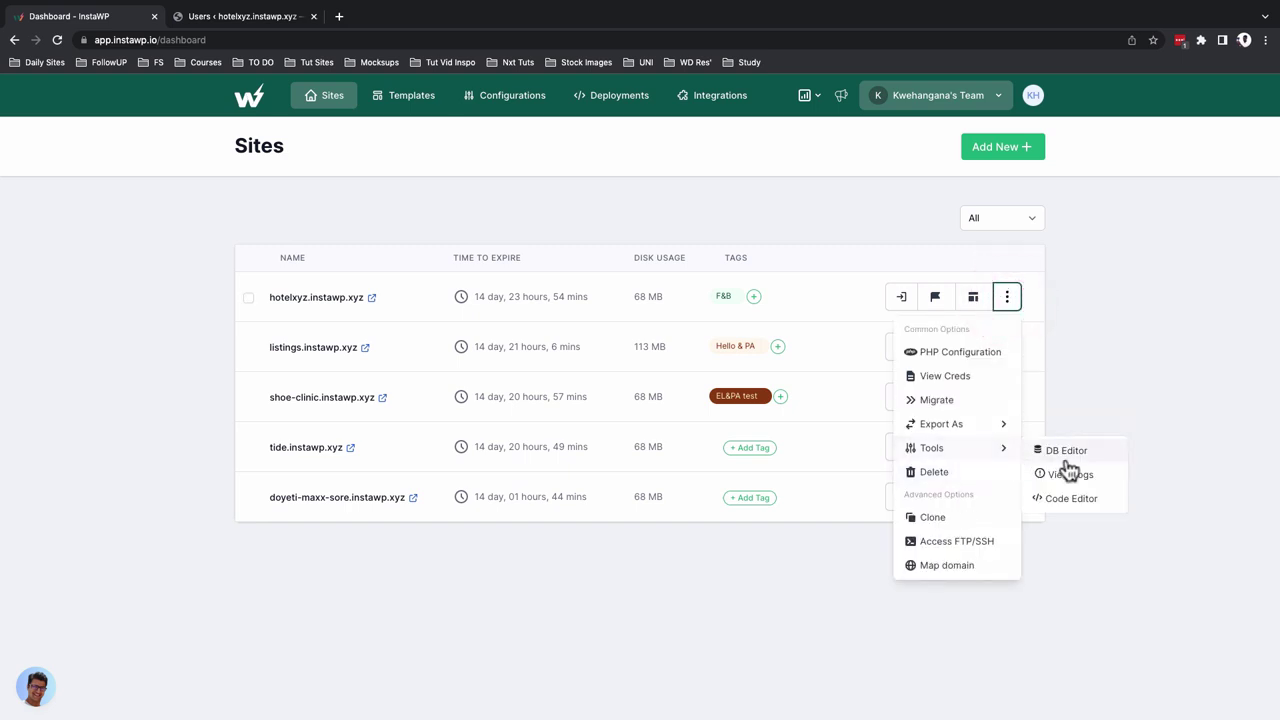
{"action": "left_click", "coordinate": [1075, 500]}
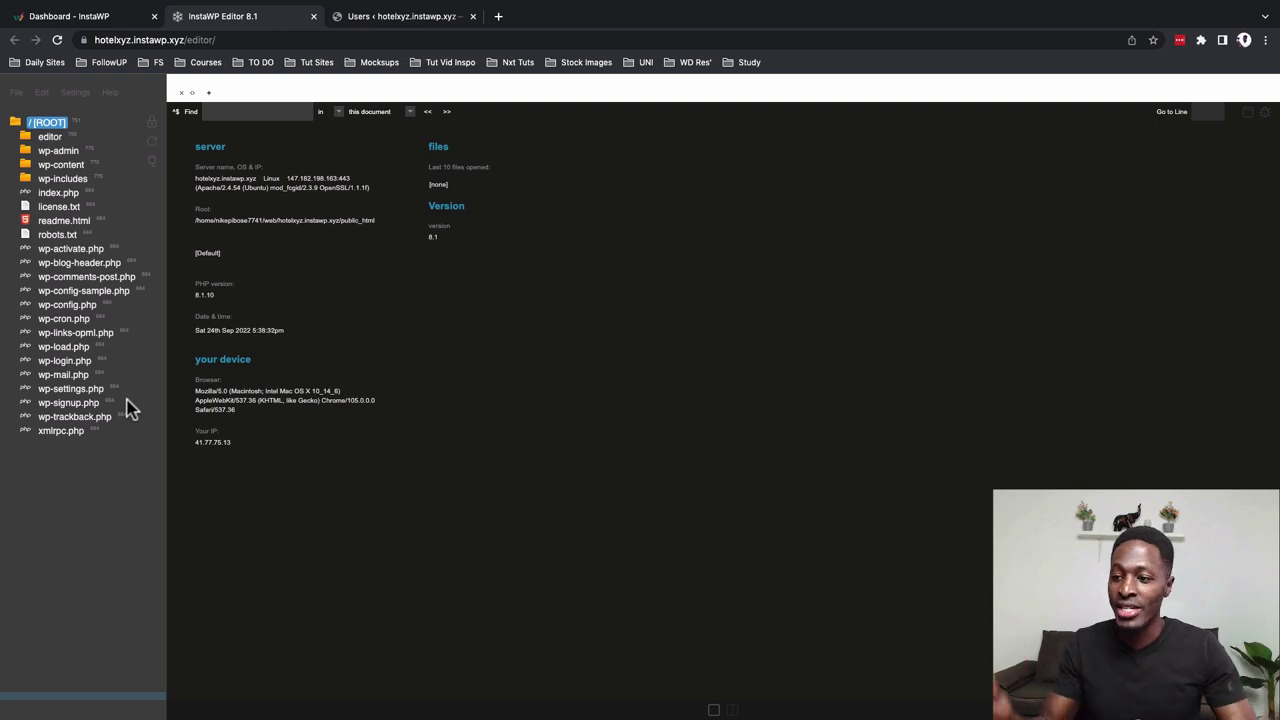
Open functions.php from wp-content/themes/twentytwentytwo in the code editor
{"action": "left_click", "coordinate": [56, 166]}
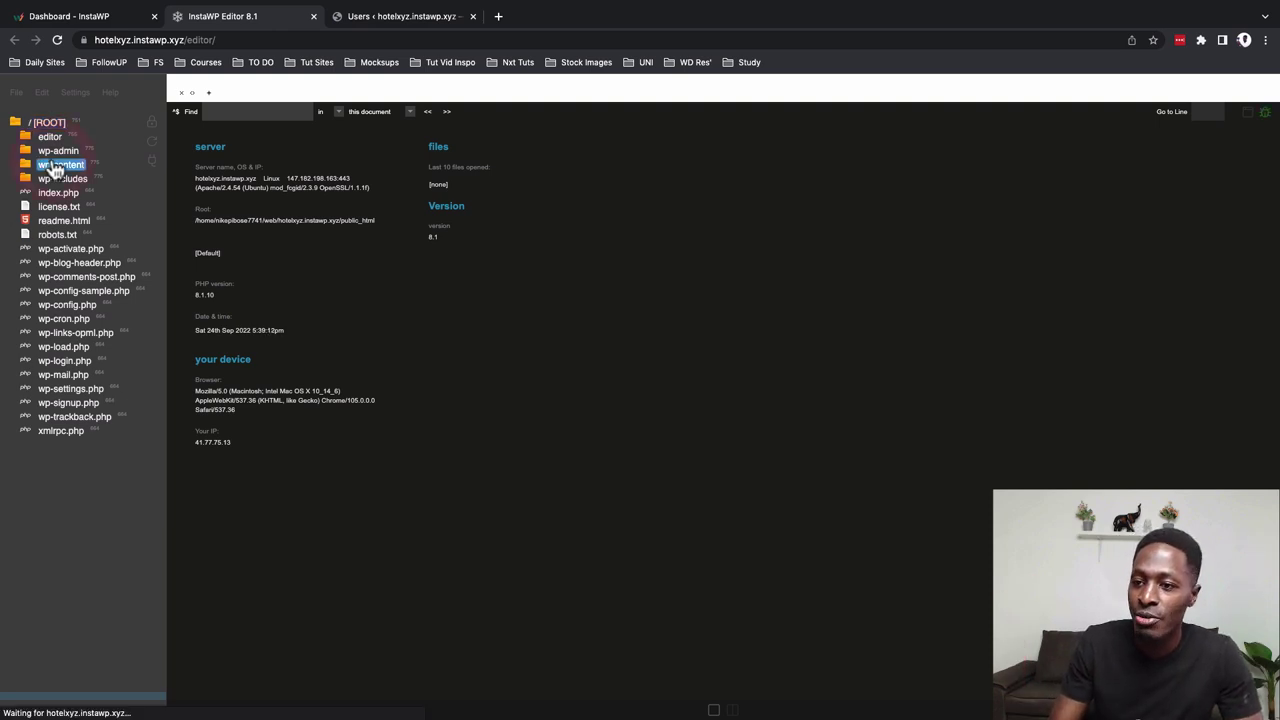
{"action": "left_click", "coordinate": [60, 196]}
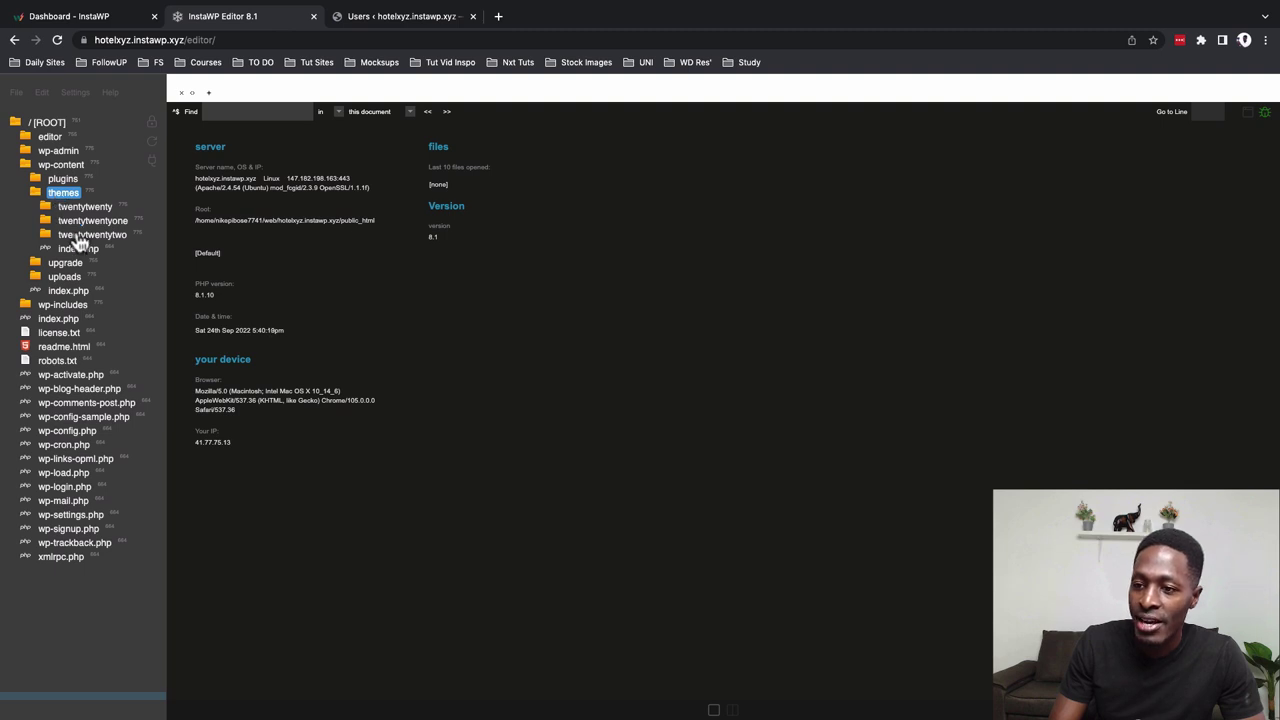
{"action": "left_click", "coordinate": [78, 236]}
{"action": "left_click", "coordinate": [90, 320]}
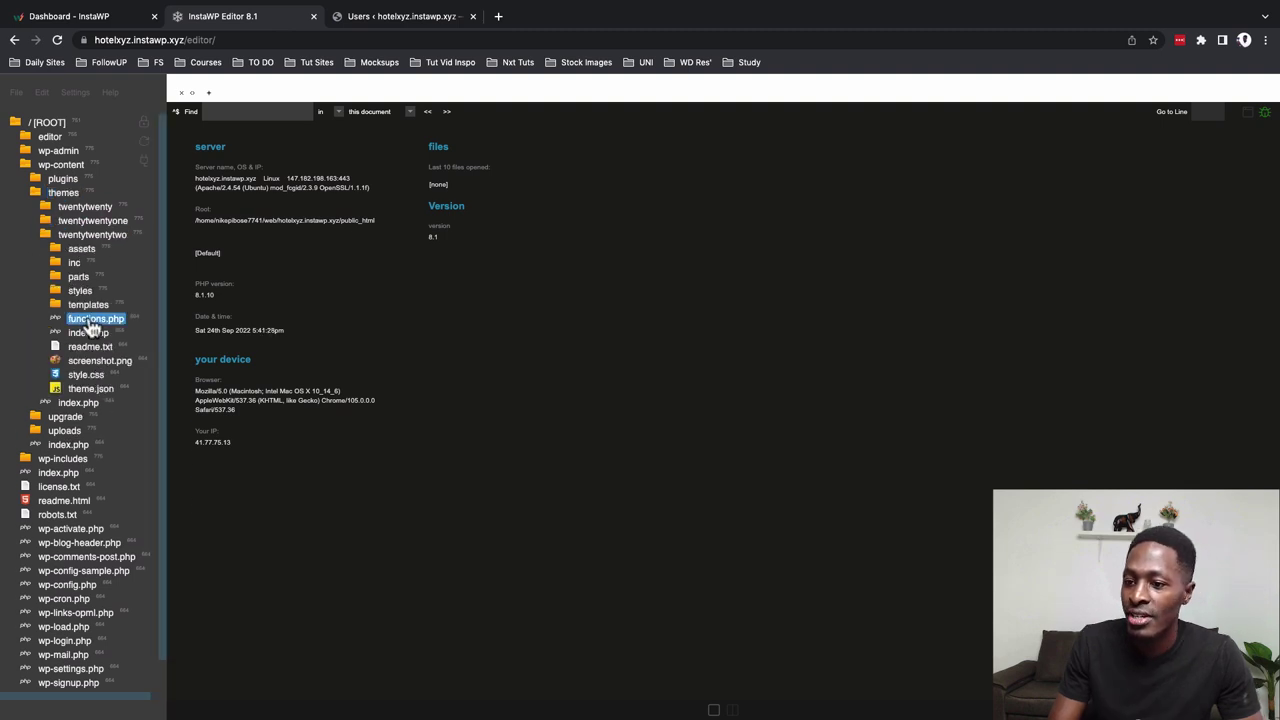
{"action": "double_click", "coordinate": [90, 322]}
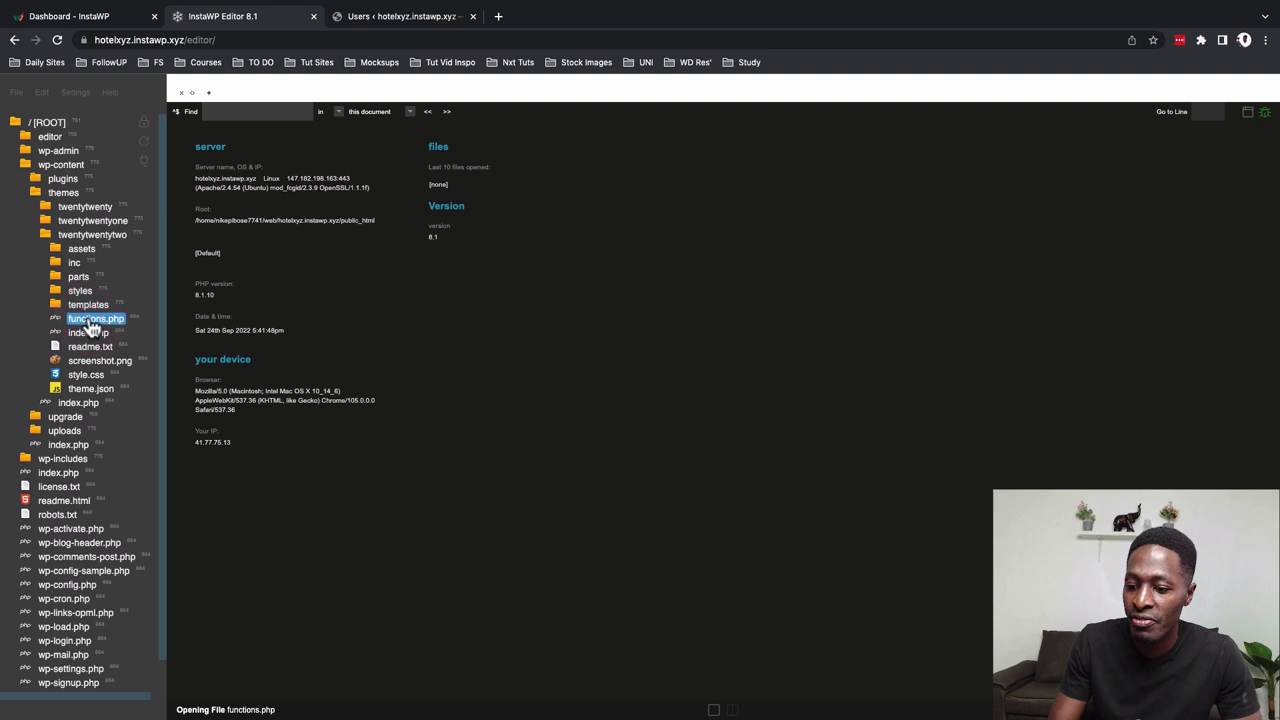
Scroll through functions.php to line 34, then close the code editor tab
{"action": "scroll", "coordinate": [337, 451], "scroll_direction": "down", "scroll_amount": 5}
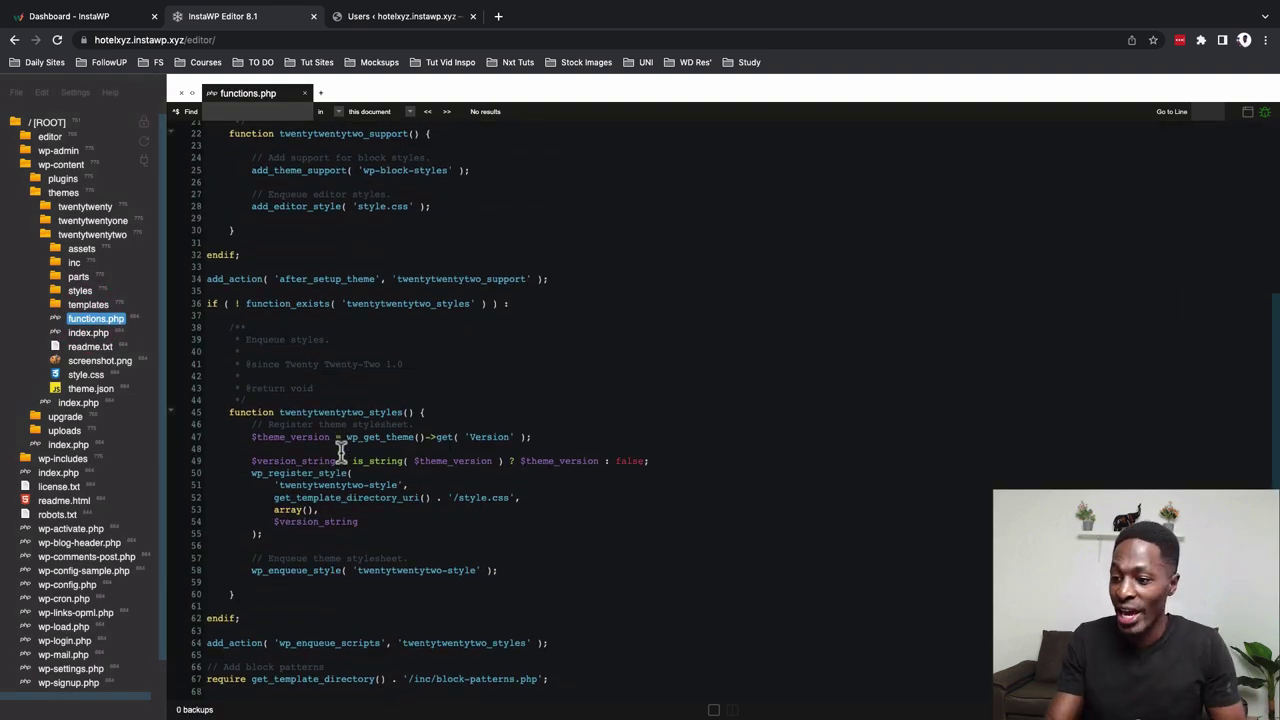
{"action": "left_click", "coordinate": [424, 279]}
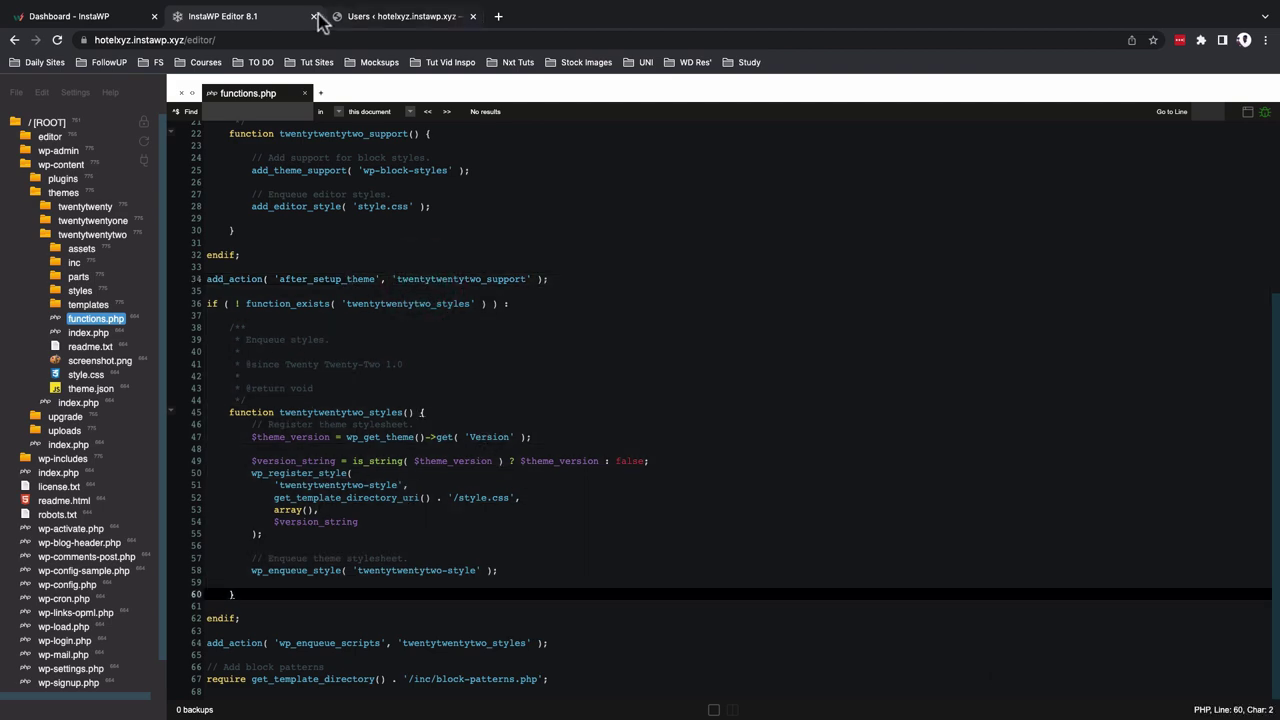
{"action": "left_click", "coordinate": [313, 16]}
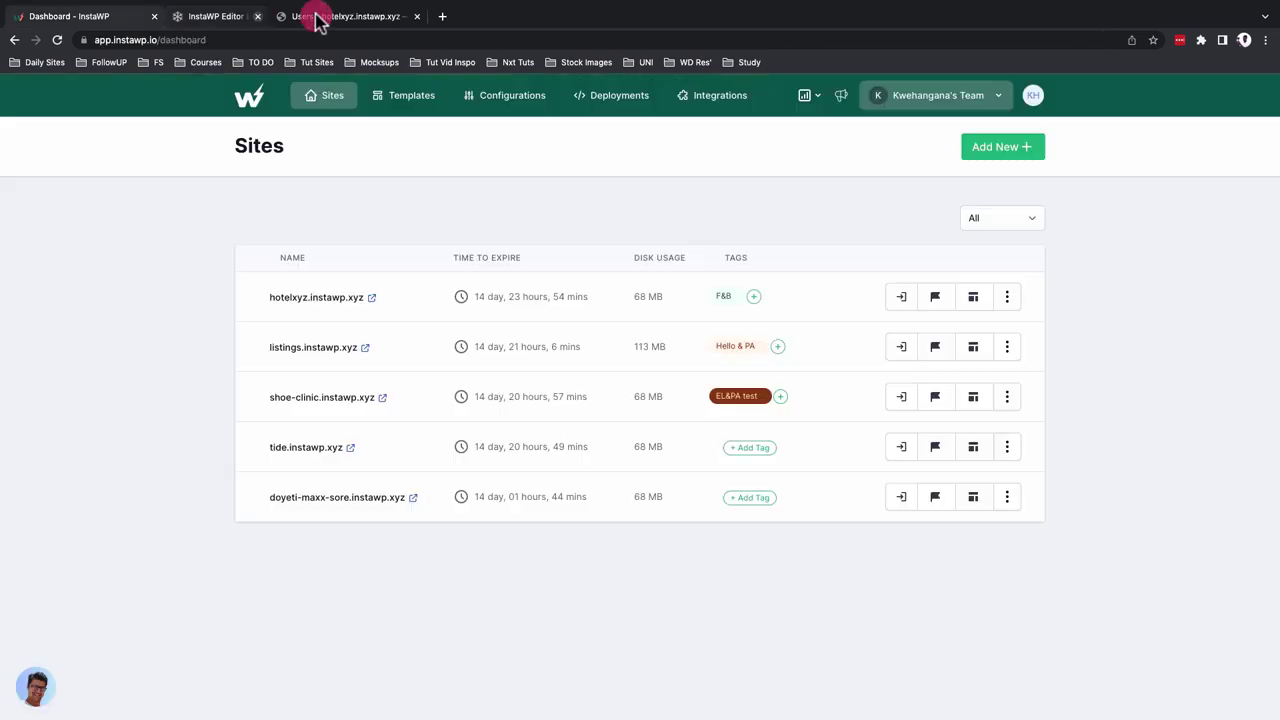
Open Map domain for hotelxyz.instawp.xyz, cancel it, and reopen the site's options
{"action": "left_click", "coordinate": [1007, 296]}
{"action": "mouse_move", "coordinate": [986, 450]}
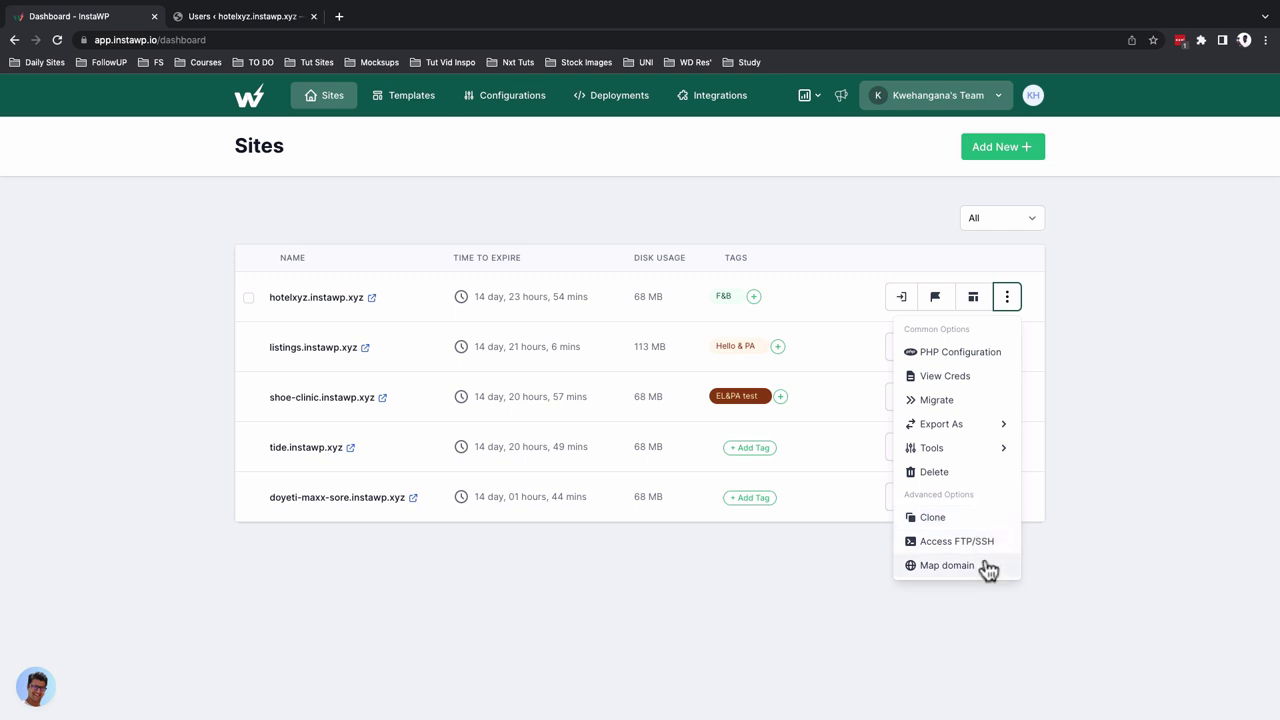
{"action": "left_click", "coordinate": [985, 567]}
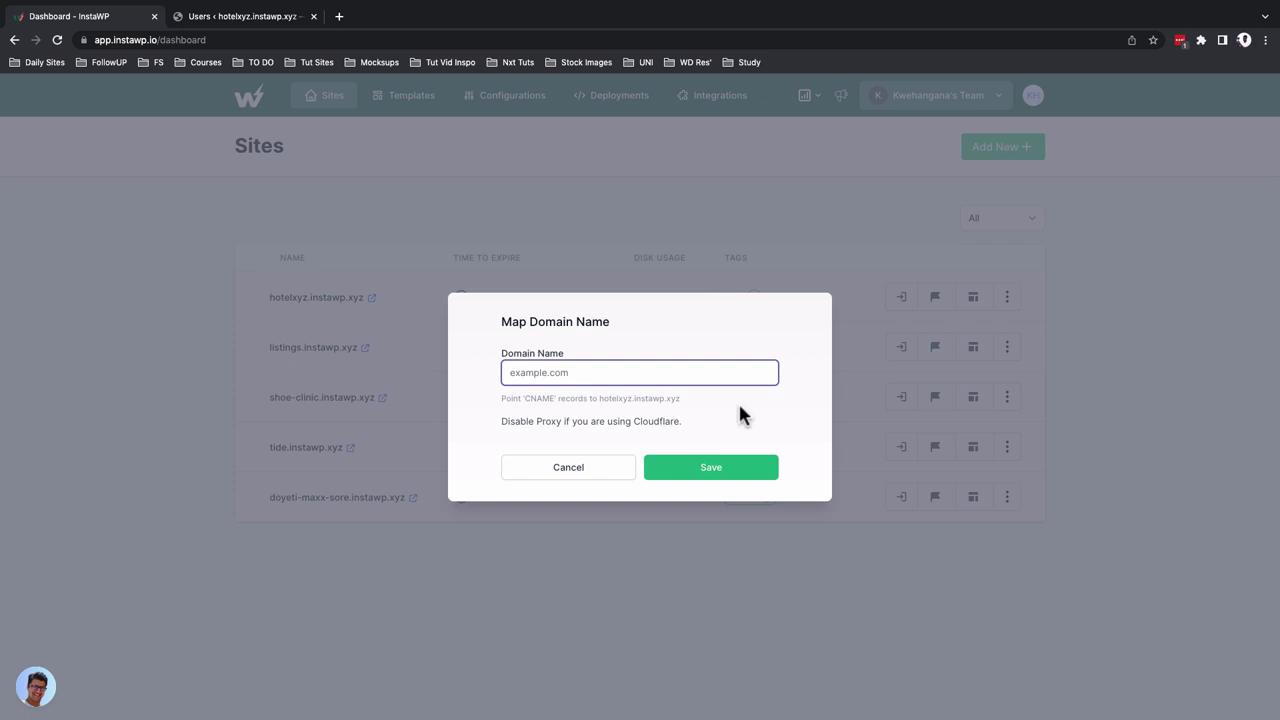
{"action": "left_click", "coordinate": [560, 470]}
{"action": "left_click", "coordinate": [1007, 297]}
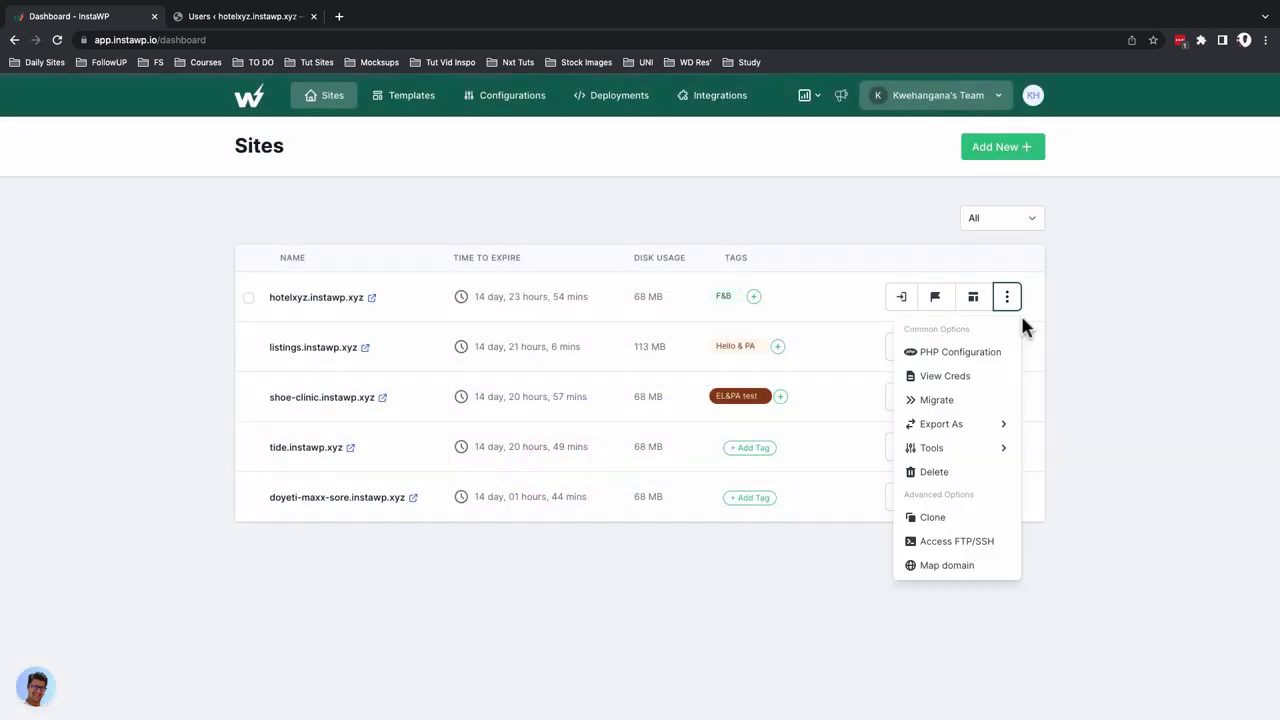
Clone hotelxyz.instawp.xyz, replacing the generated name with hotelxxyz
{"action": "left_click", "coordinate": [1092, 330]}
{"action": "left_click", "coordinate": [1007, 297]}
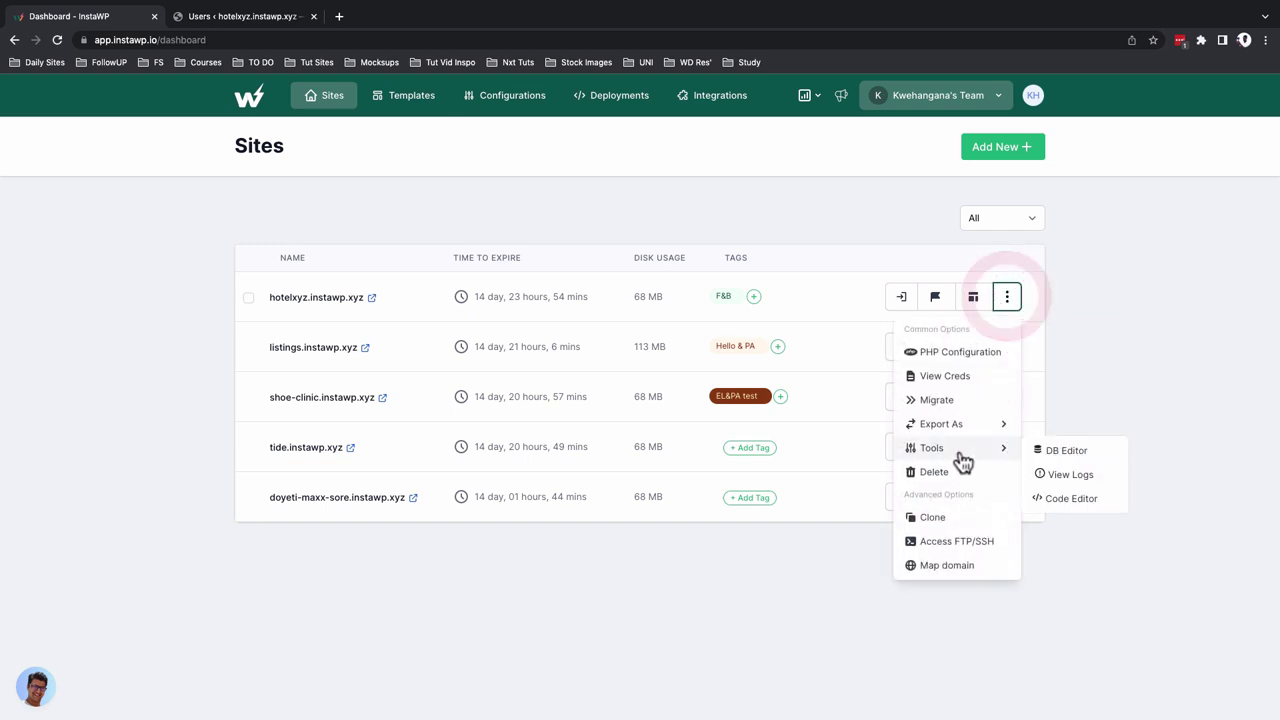
{"action": "left_click", "coordinate": [940, 518]}
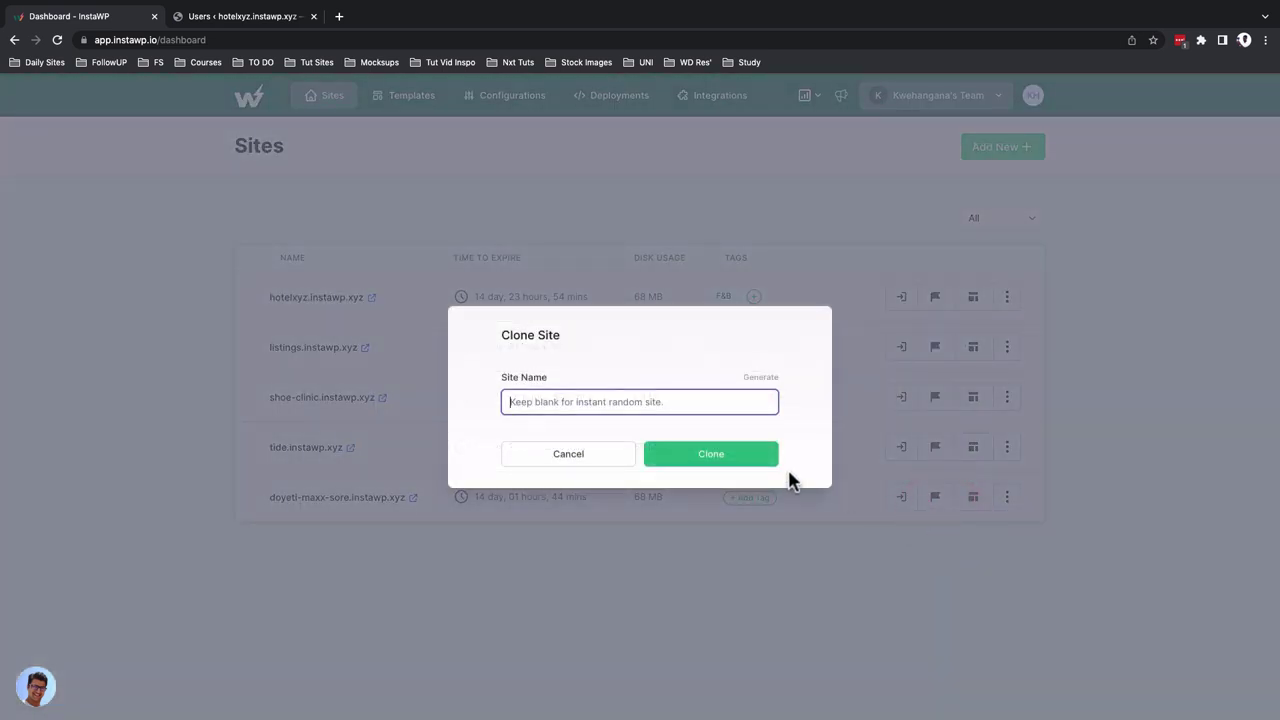
{"action": "left_click", "coordinate": [748, 382]}
{"action": "double_click", "coordinate": [527, 400]}
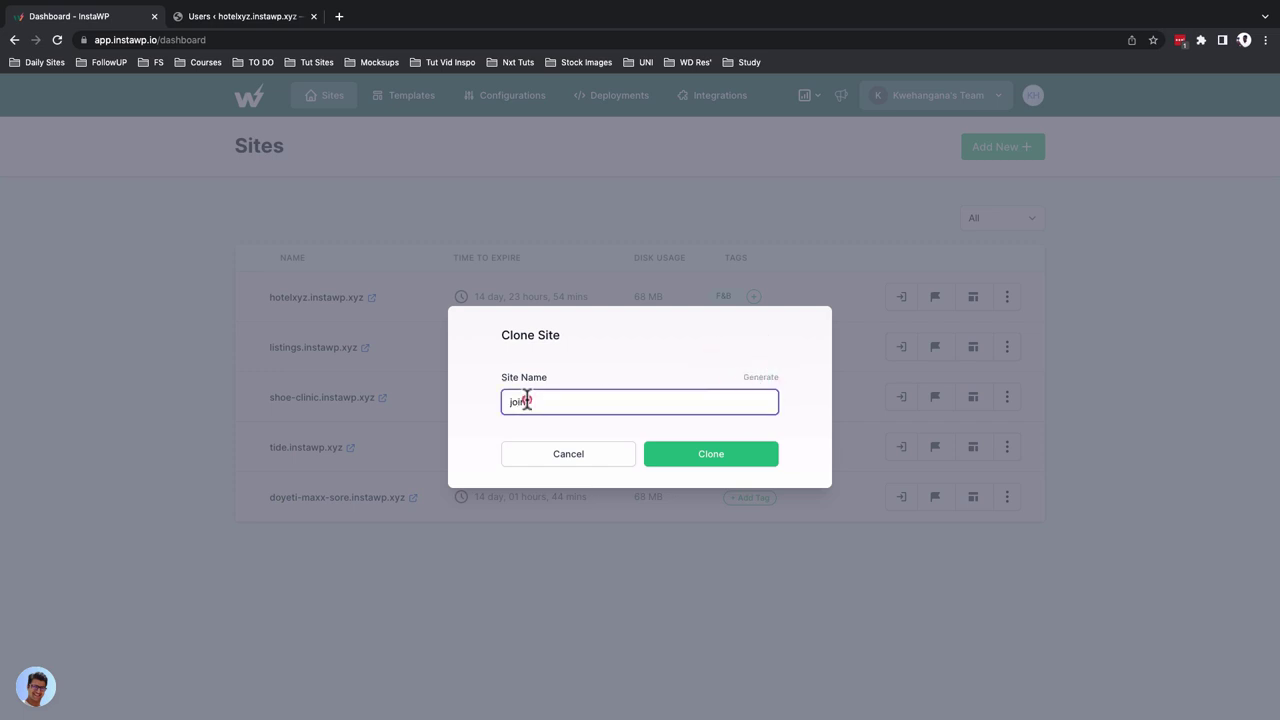
{"action": "type", "text": "hotelxxyz"}
{"action": "left_click", "coordinate": [694, 457]}
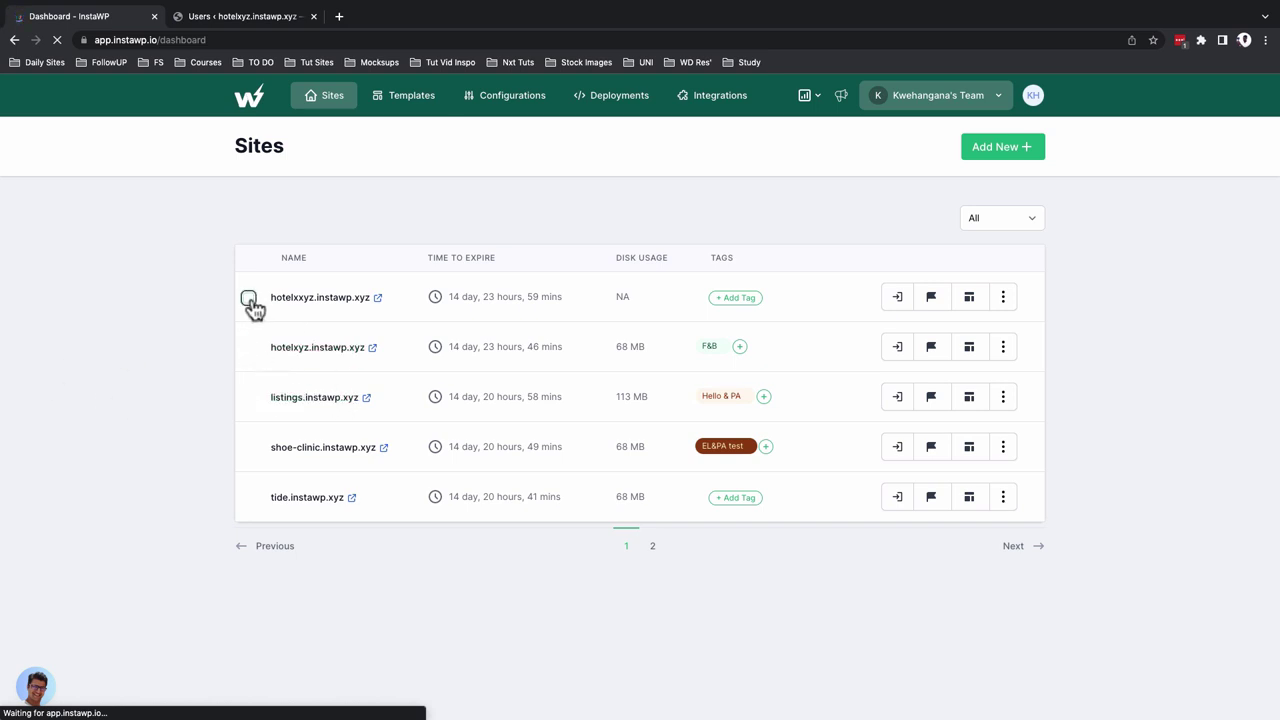
Delete the hotelxxyz and hotelxyz sites, then view the saved Configurations page
{"action": "left_click", "coordinate": [249, 299]}
{"action": "left_click", "coordinate": [248, 348]}
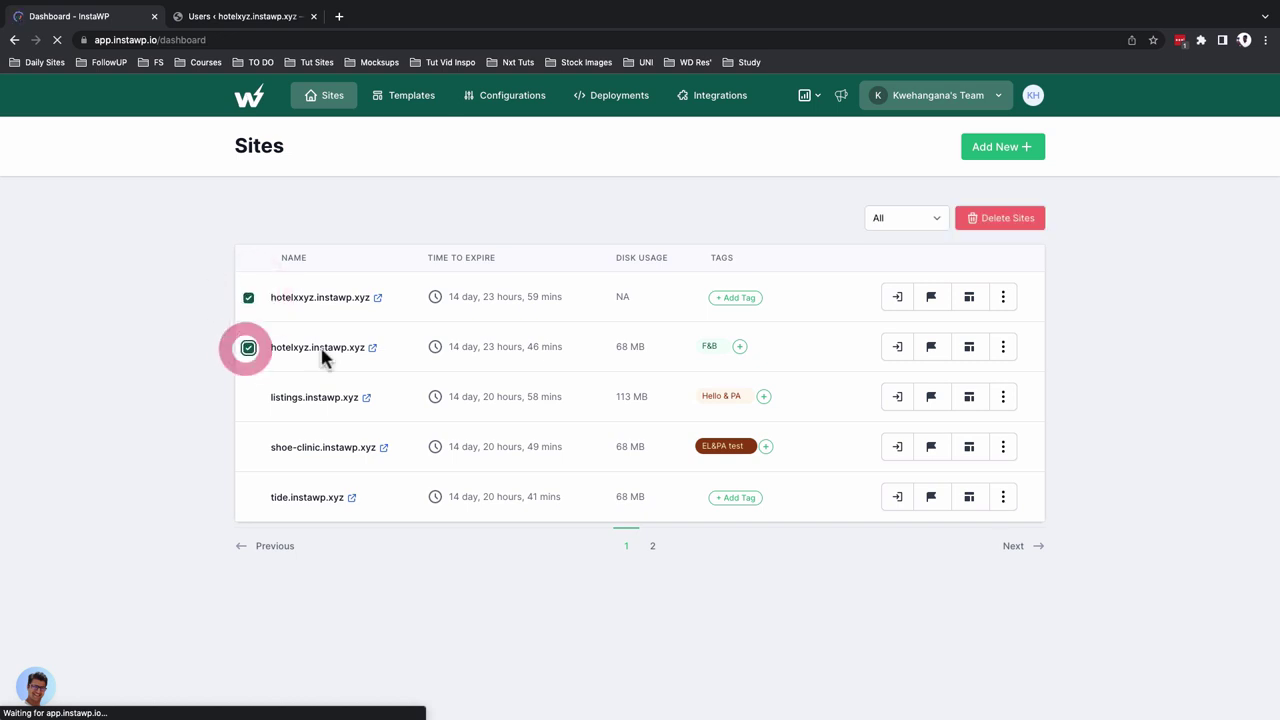
{"action": "left_click", "coordinate": [1022, 222]}
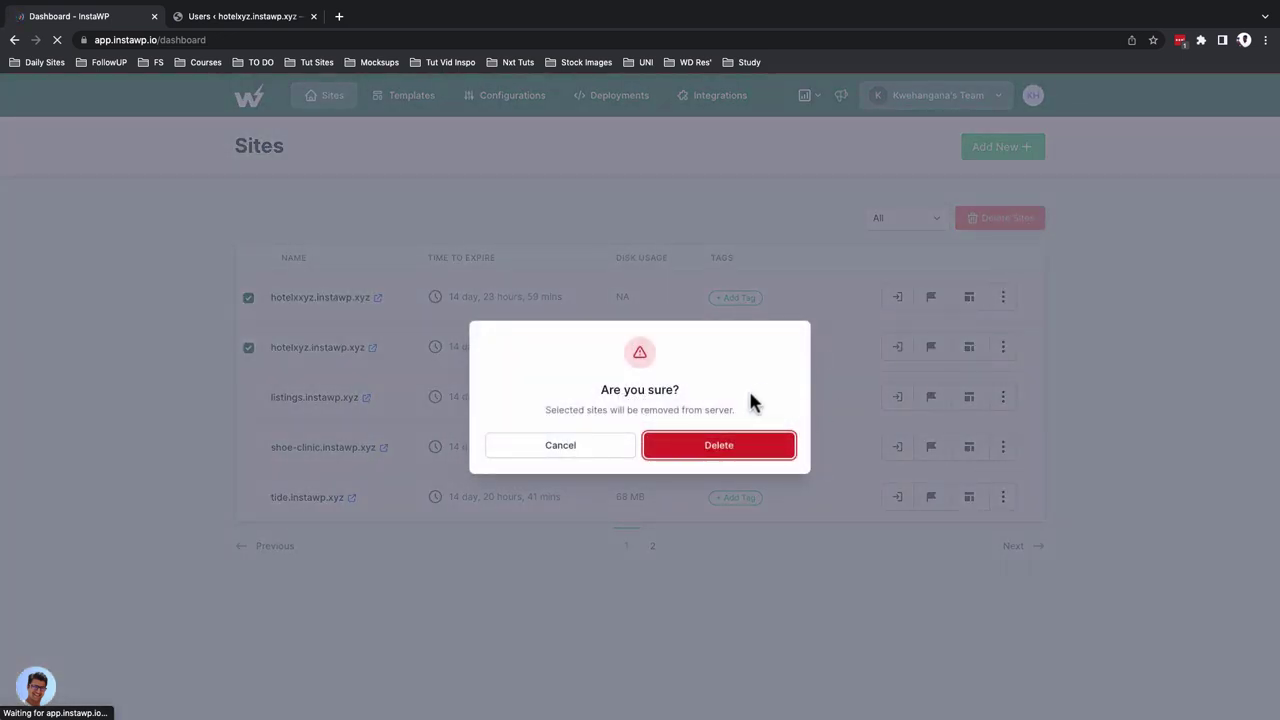
{"action": "left_click", "coordinate": [737, 443]}
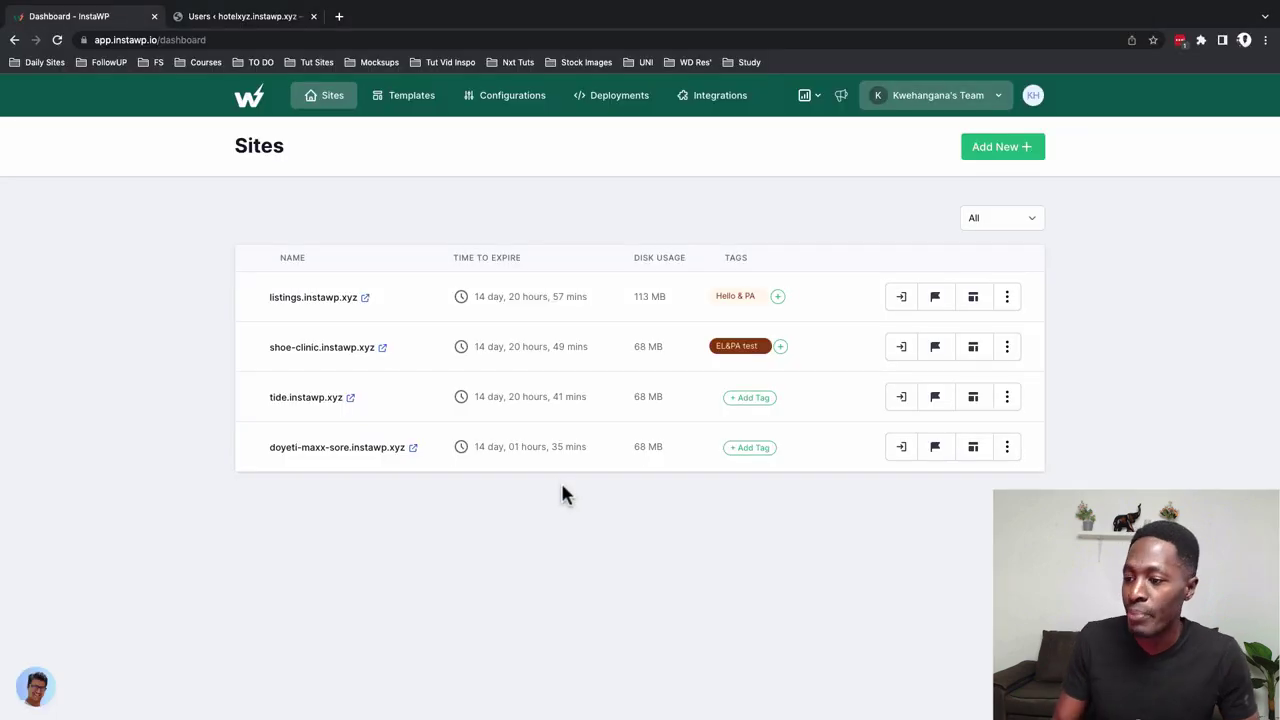
{"action": "left_click", "coordinate": [510, 100]}
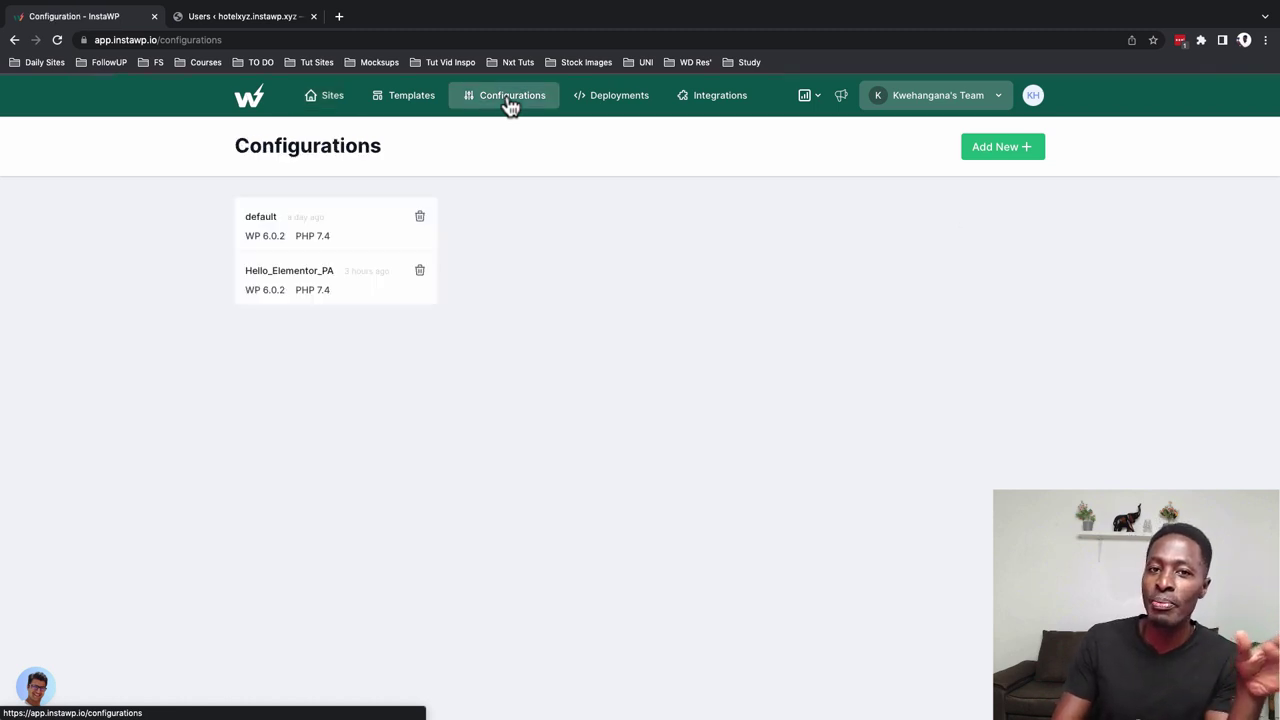
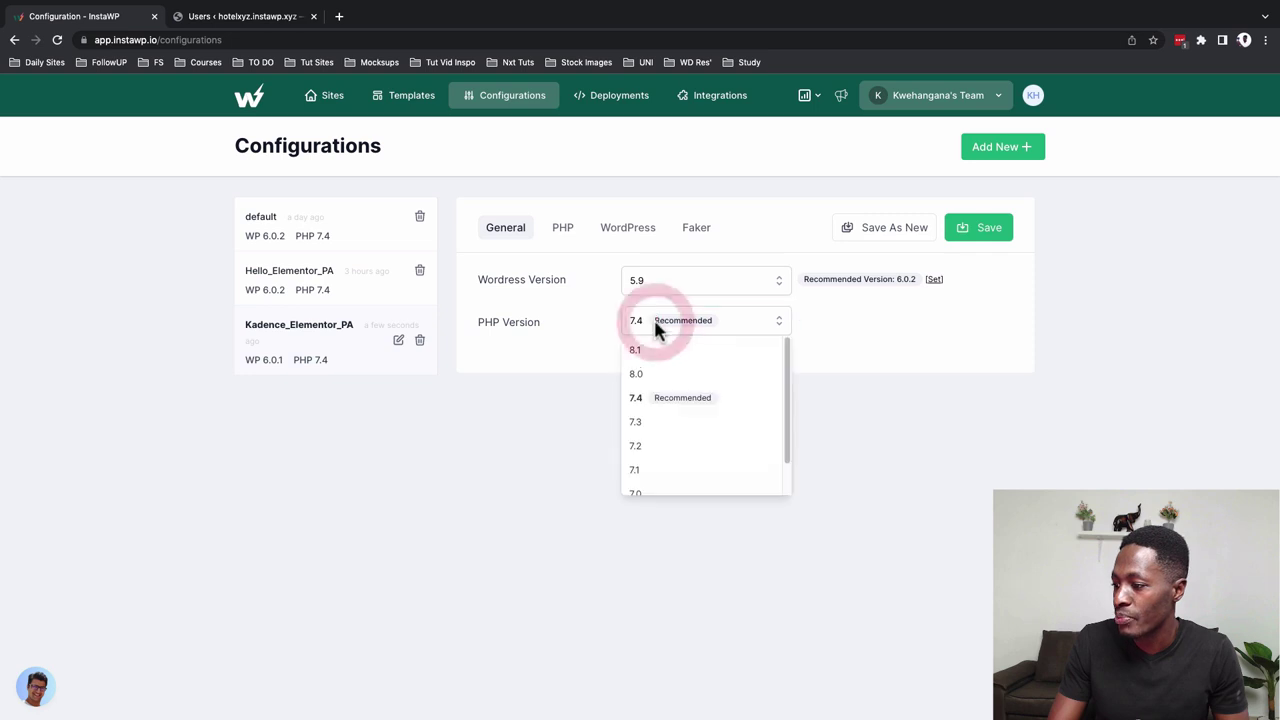
Choose PHP 8.0 for Kadence_Elementor_PA and add elementor to its pre-install plugin list
{"action": "left_click", "coordinate": [665, 380]}
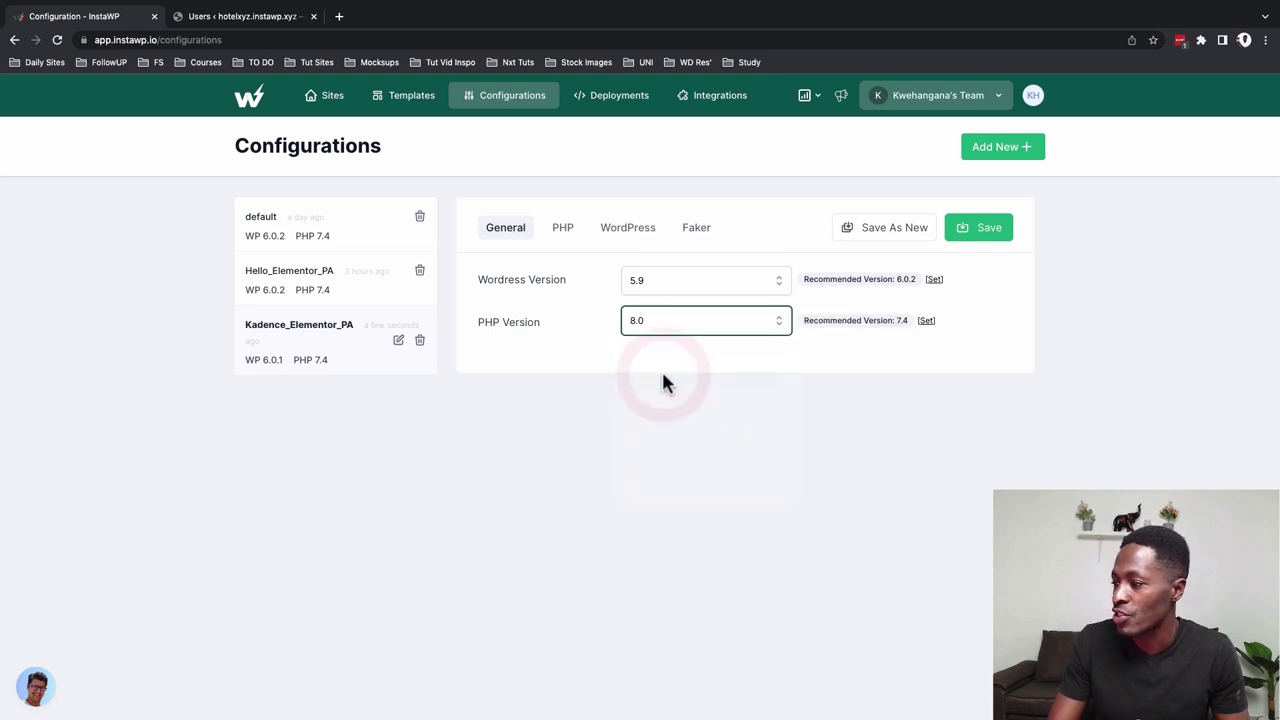
{"action": "left_click", "coordinate": [563, 232]}
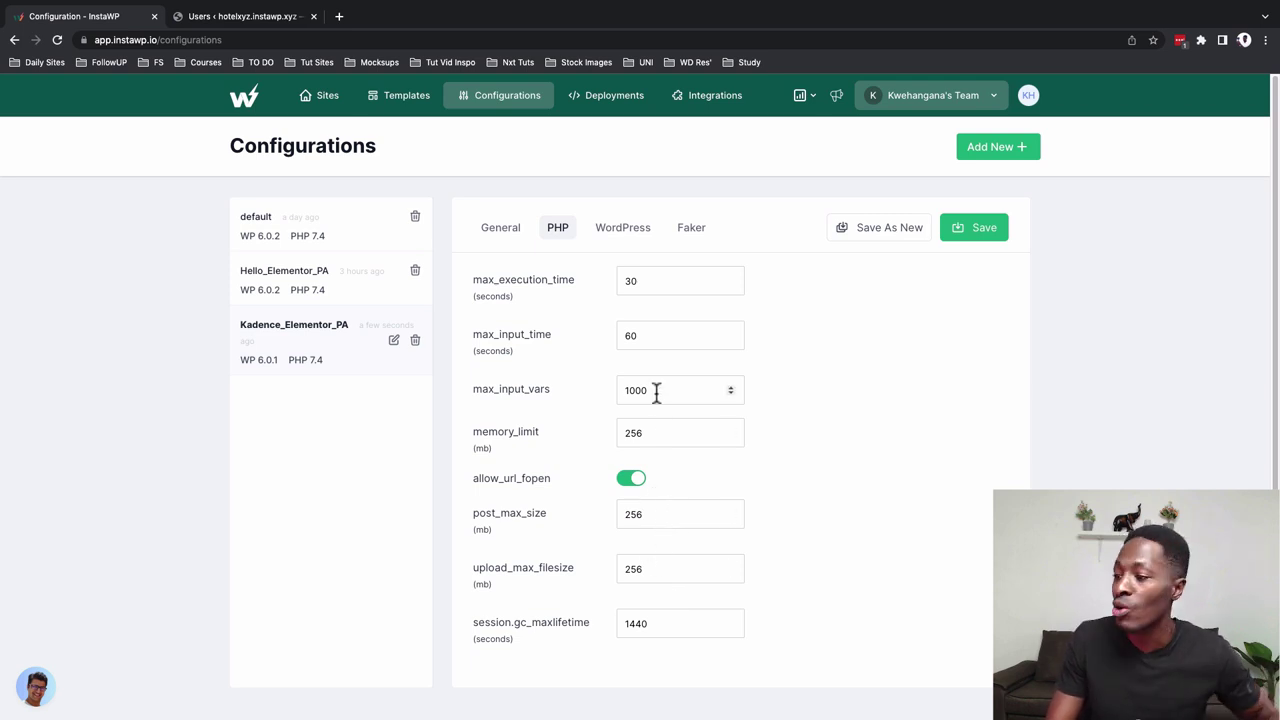
{"action": "left_click", "coordinate": [621, 231]}
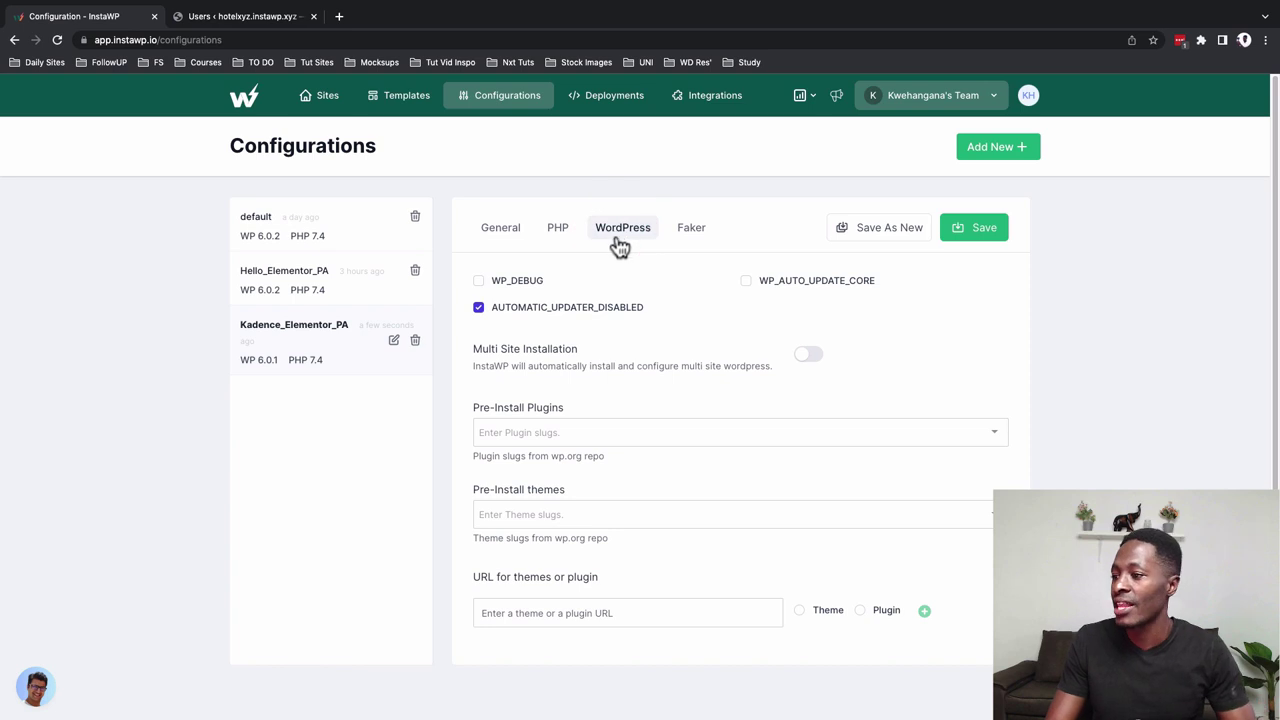
{"action": "scroll", "coordinate": [643, 382], "scroll_direction": "down", "scroll_amount": 1}
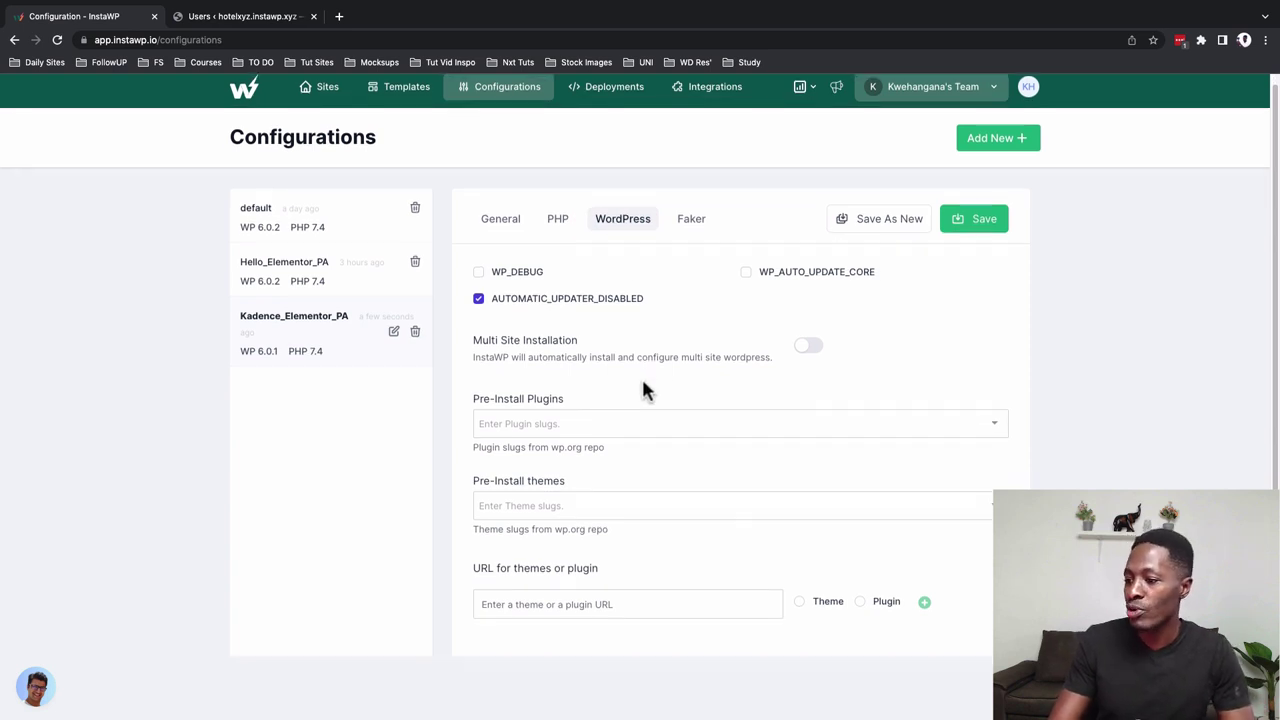
{"action": "left_click", "coordinate": [588, 428]}
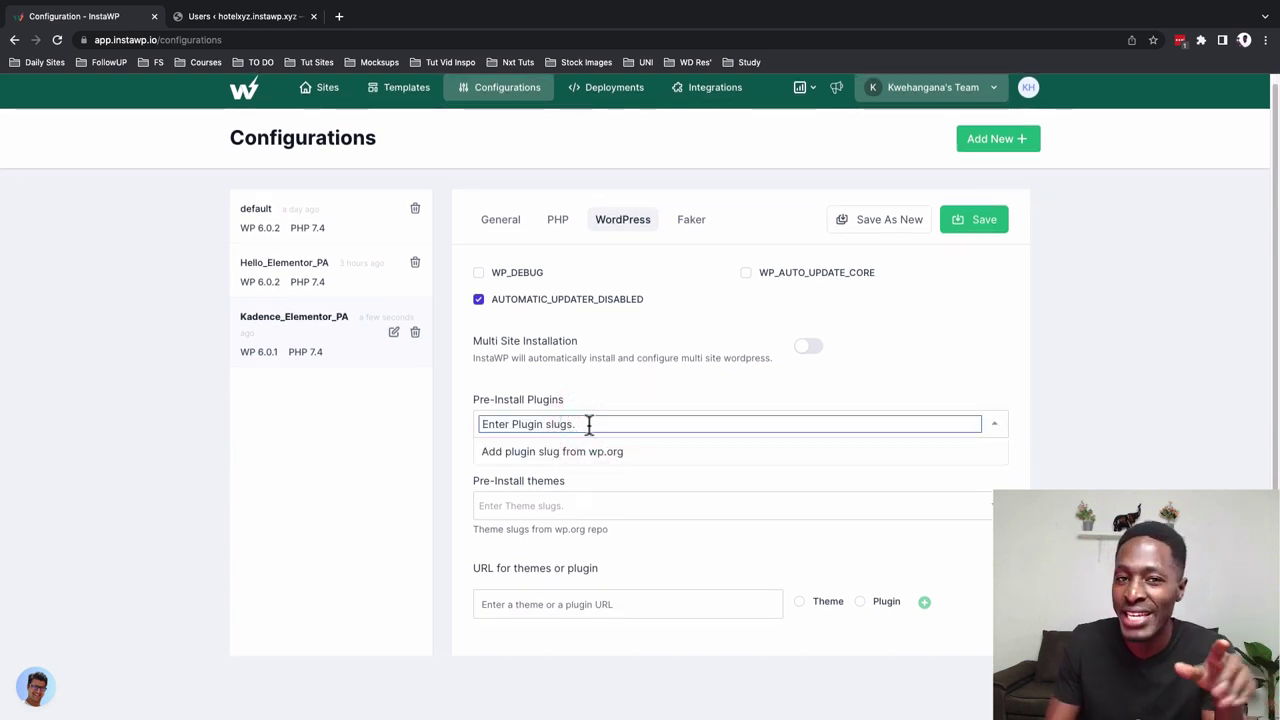
{"action": "type", "text": "elementor,"}
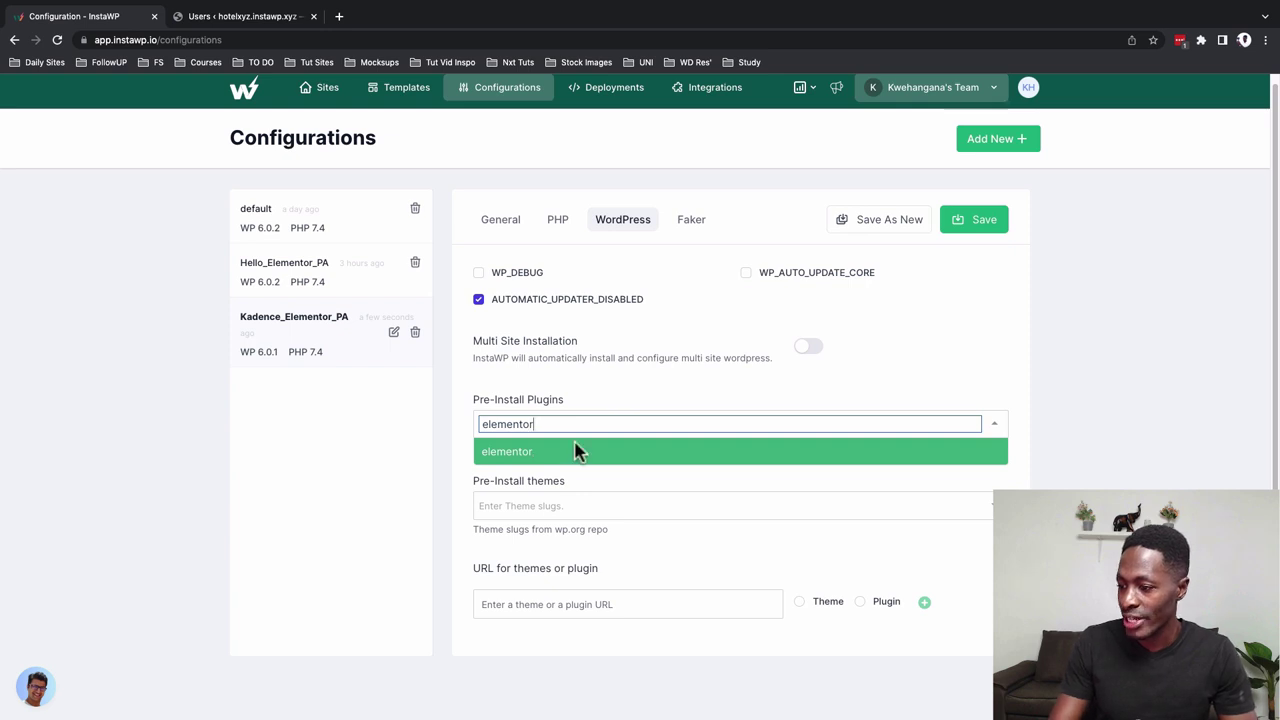
{"action": "left_click", "coordinate": [577, 460]}
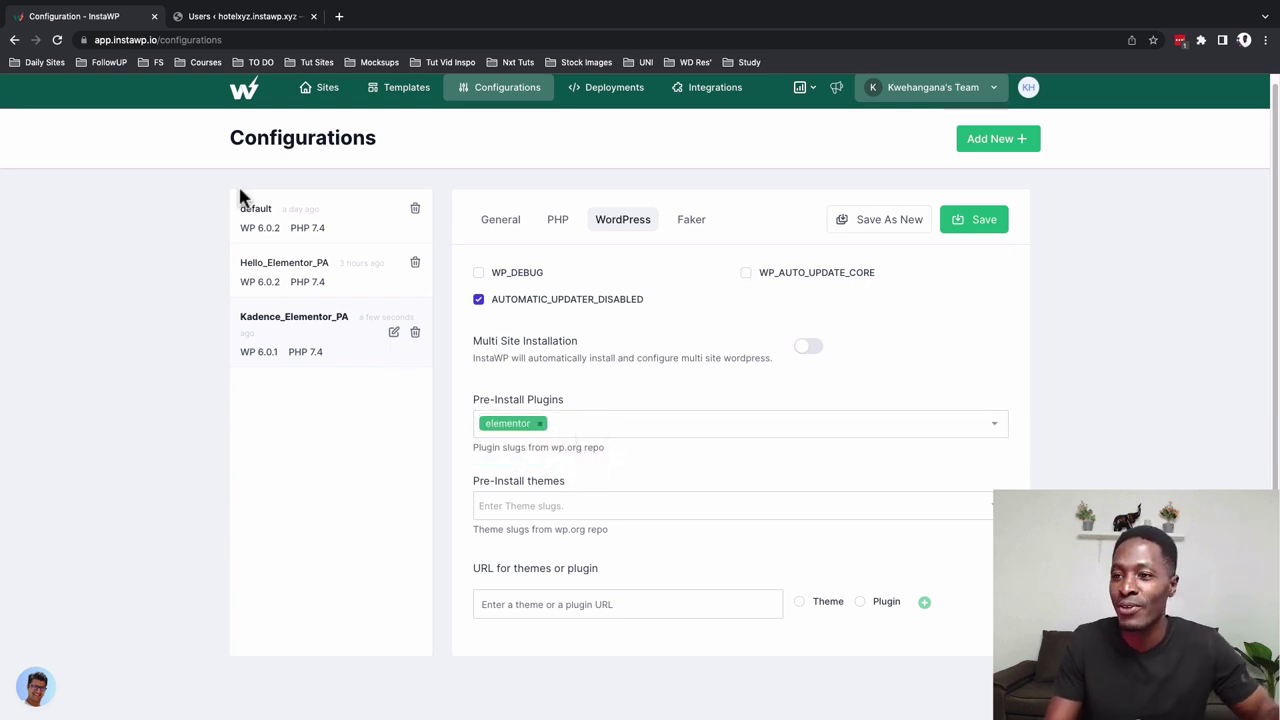
On wordpress.org, search the plugin directory for elementor and highlight the elementor slug in its page URL
{"action": "left_click", "coordinate": [339, 18]}
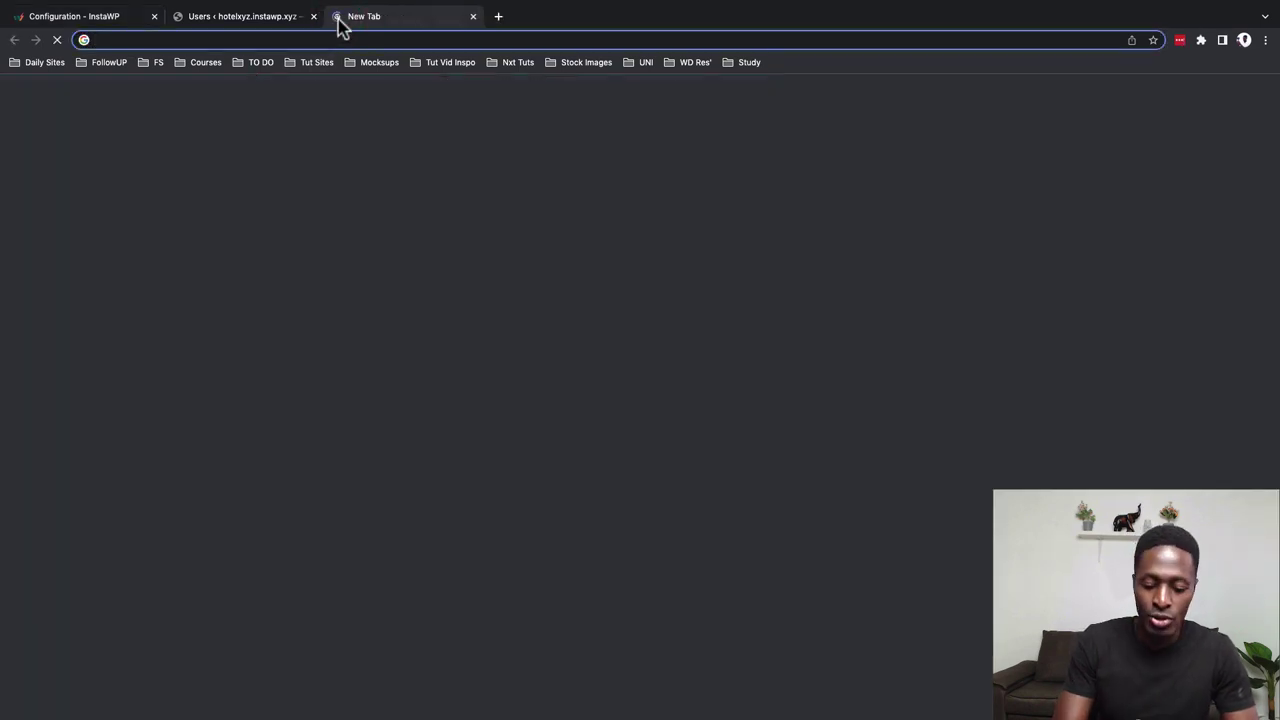
{"action": "type", "text": "wordpress.org"}
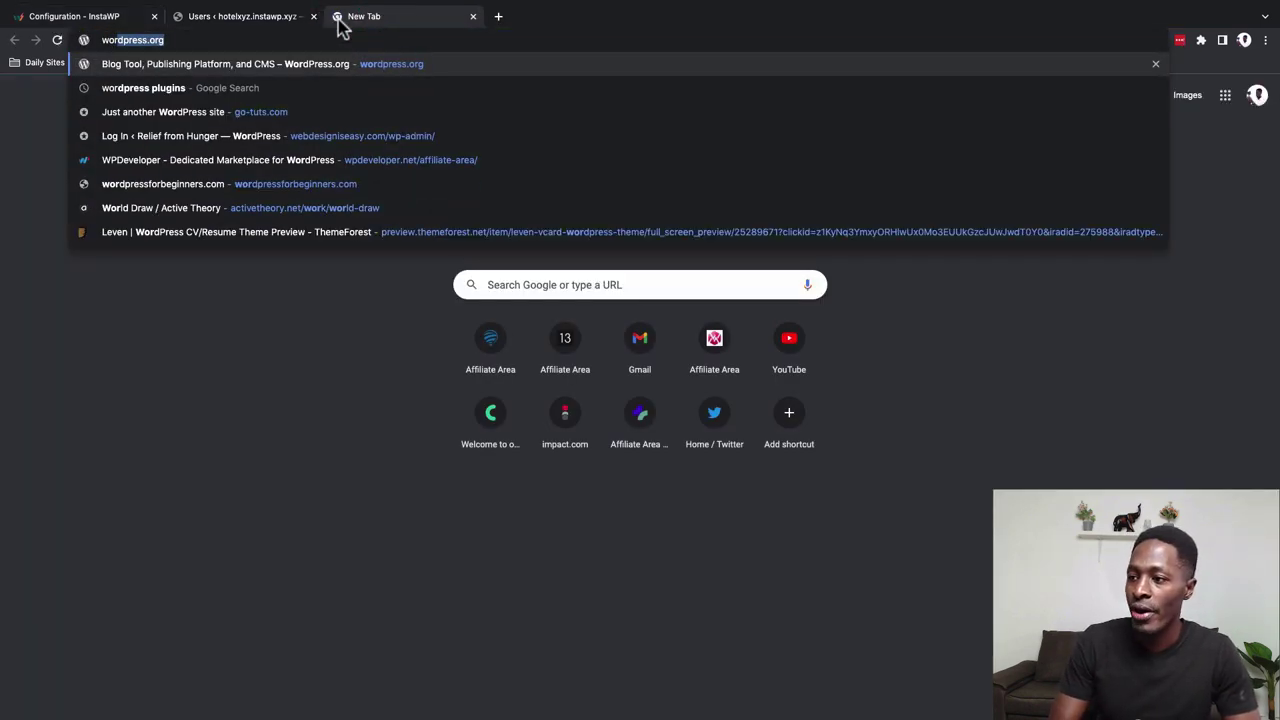
{"action": "key", "text": "Return"}
{"action": "mouse_move", "coordinate": [140, 125]}
{"action": "left_click", "coordinate": [120, 274]}
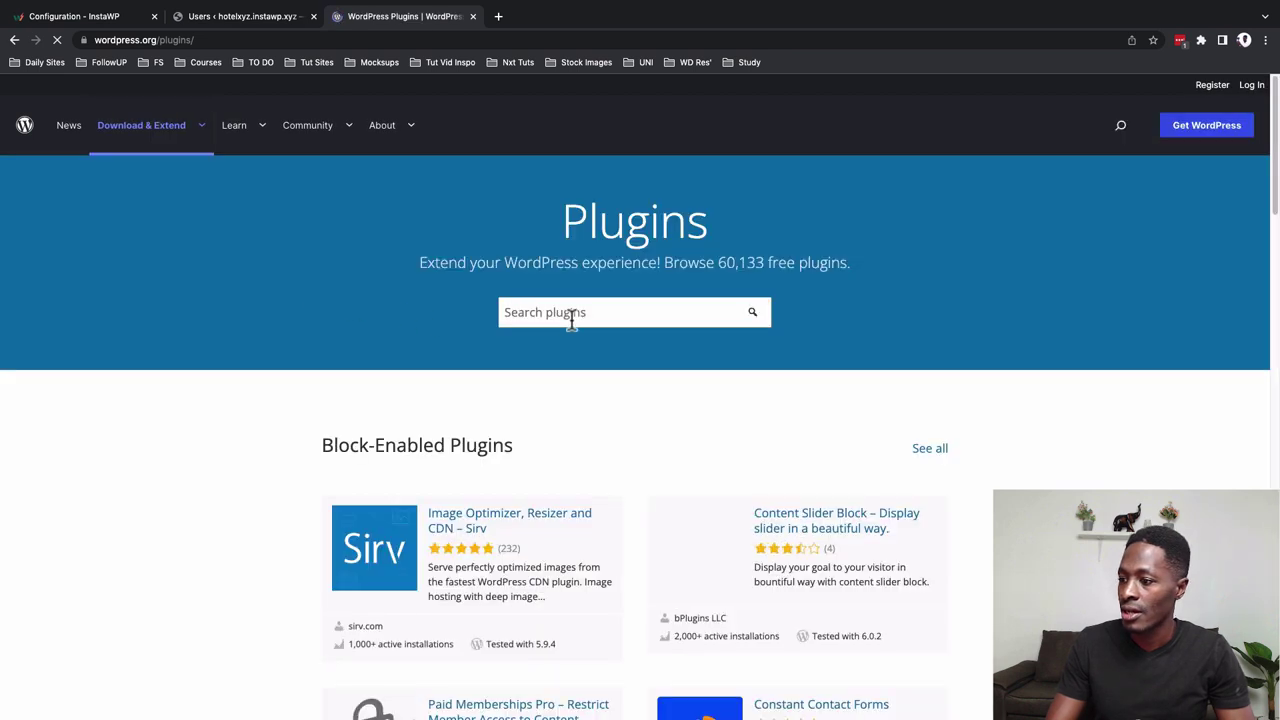
{"action": "left_click", "coordinate": [572, 314]}
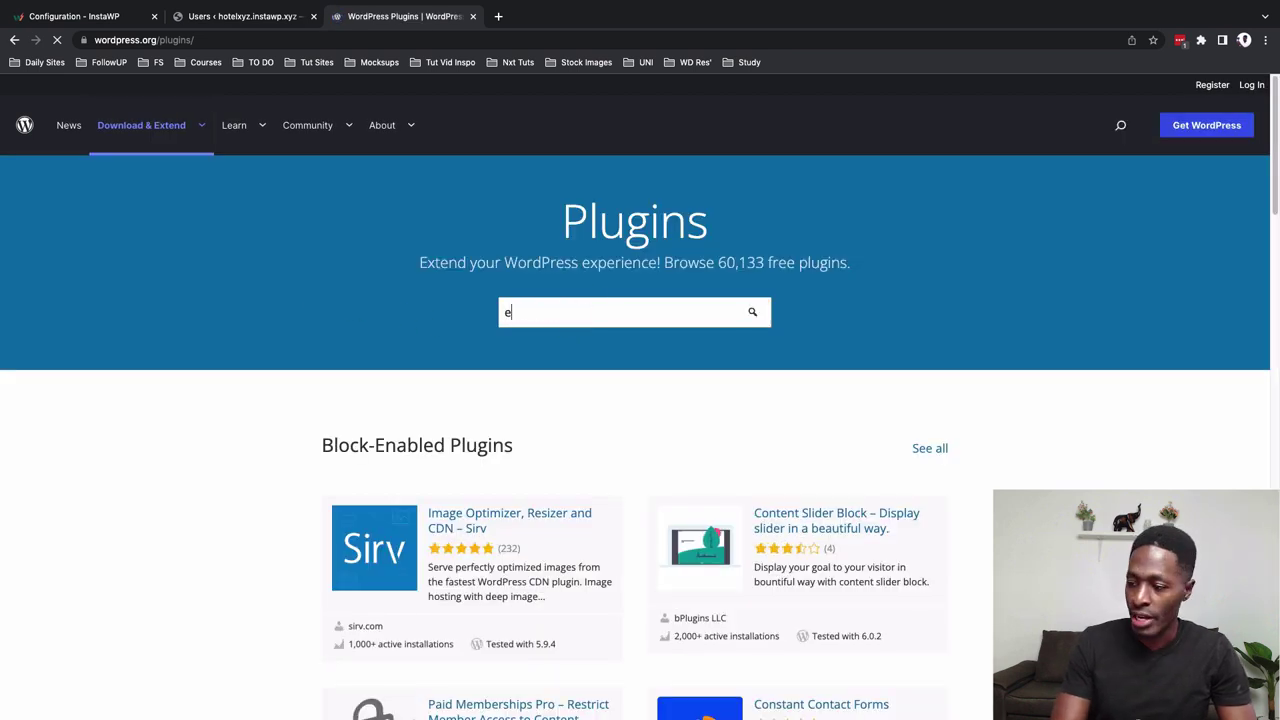
{"action": "type", "text": "elementor"}
{"action": "key", "text": "Return"}
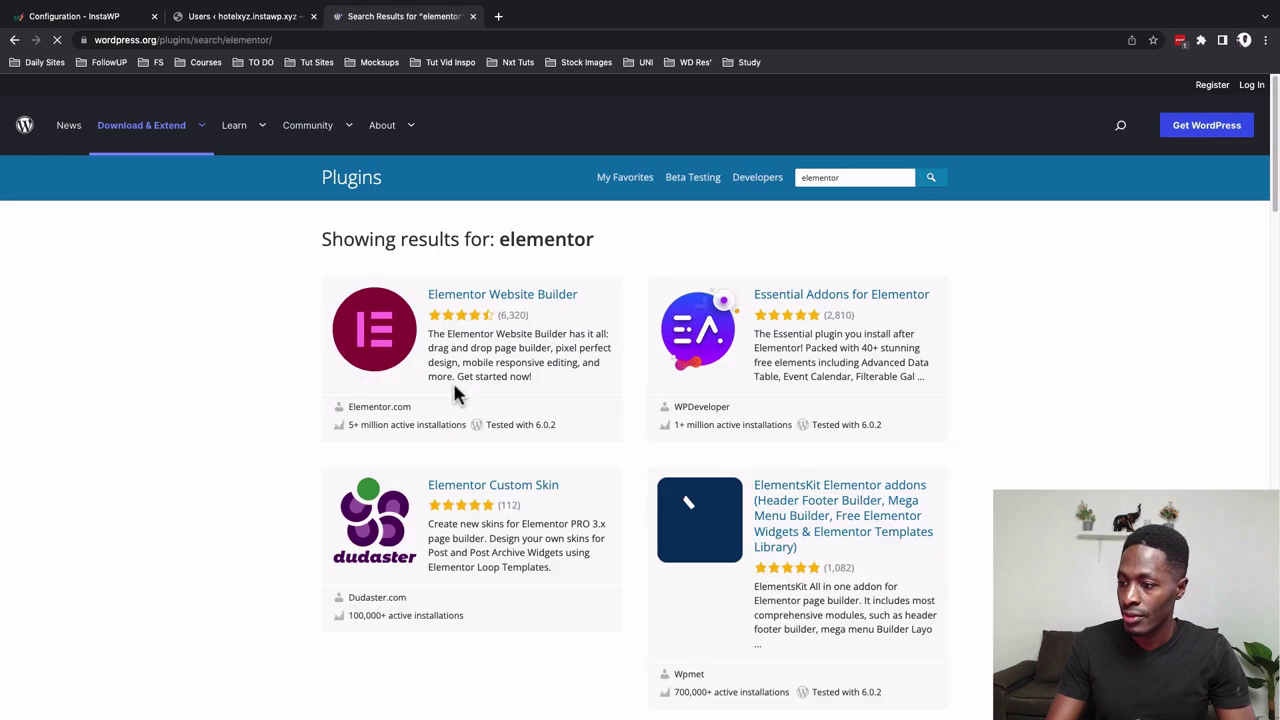
{"action": "left_click", "coordinate": [451, 296]}
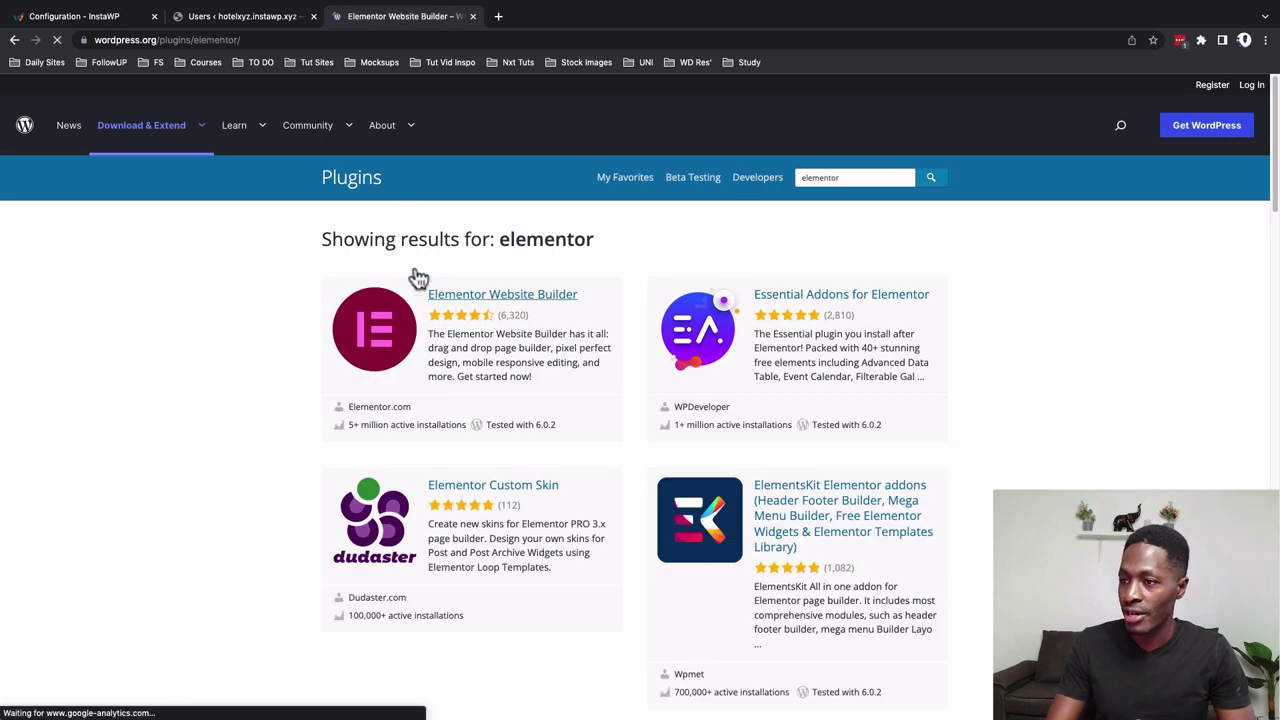
{"action": "left_click", "coordinate": [197, 40]}
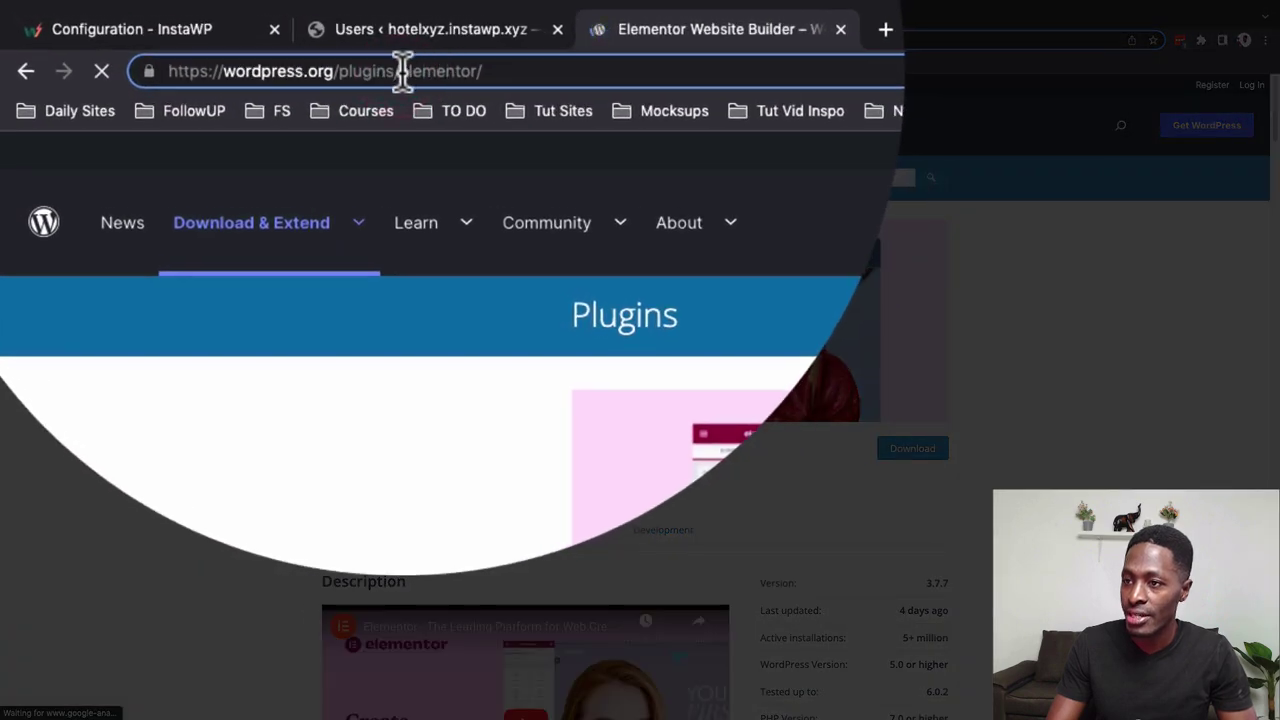
{"action": "left_click_drag", "start_coordinate": [401, 71], "coordinate": [474, 71]}
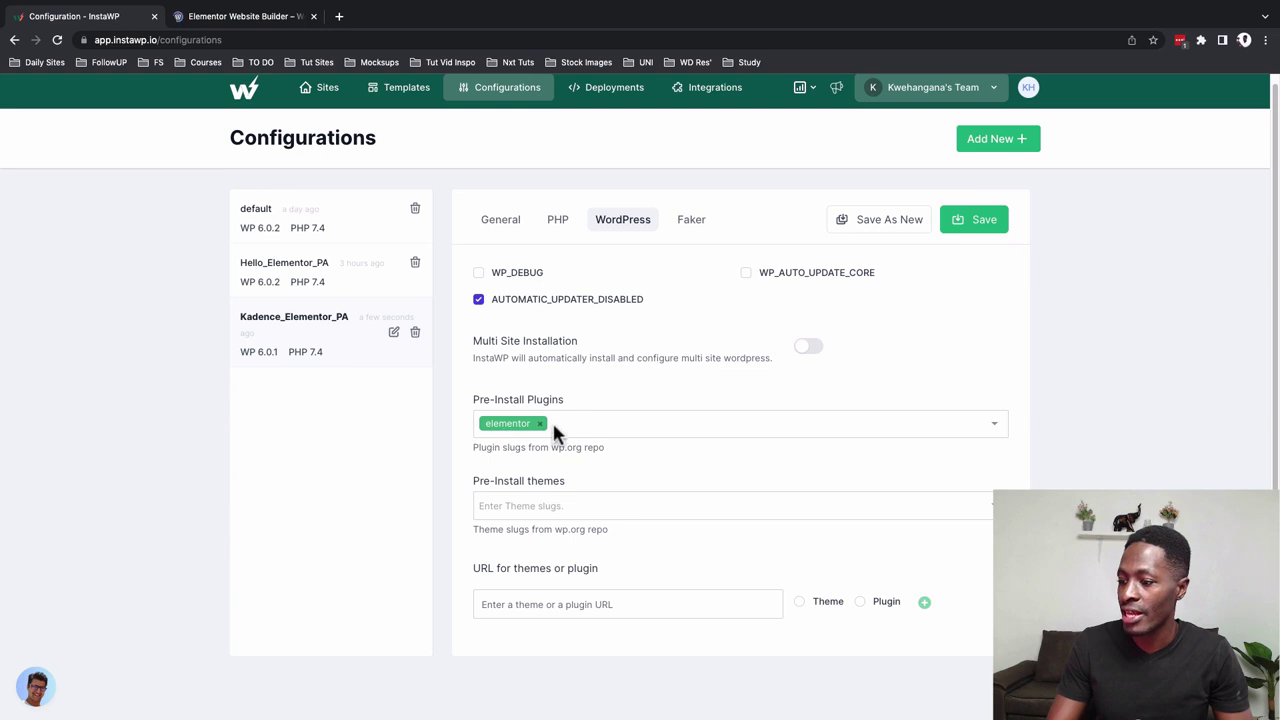
Find Premium Addons for Elementor and select its premium-addons-for-elementor slug, then return to InstaWP
{"action": "left_click", "coordinate": [243, 22]}
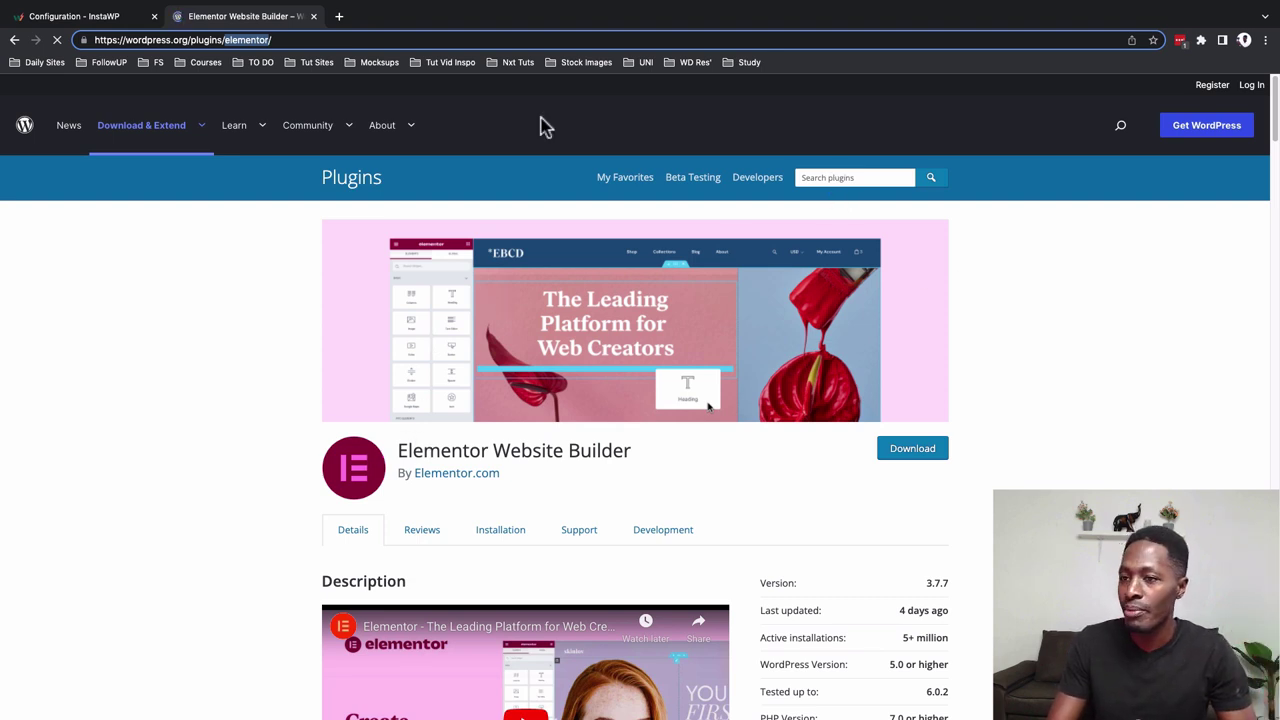
{"action": "left_click", "coordinate": [842, 179]}
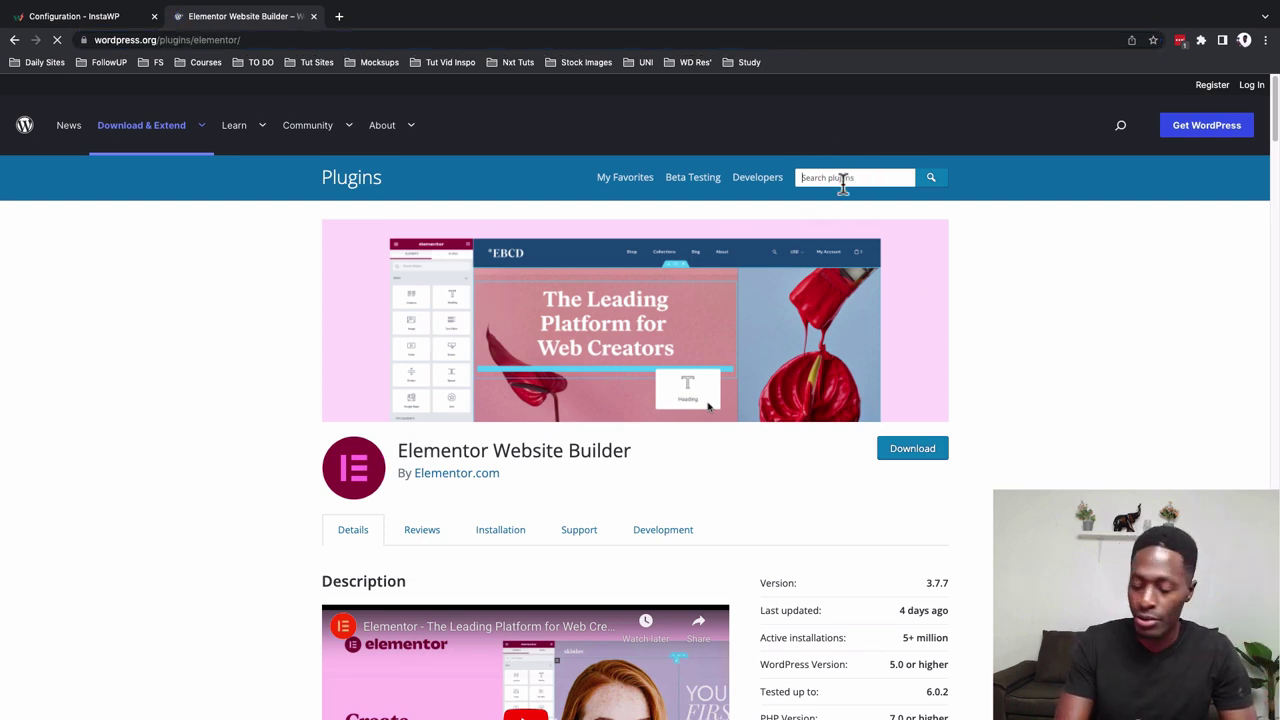
{"action": "type", "text": "premium addons"}
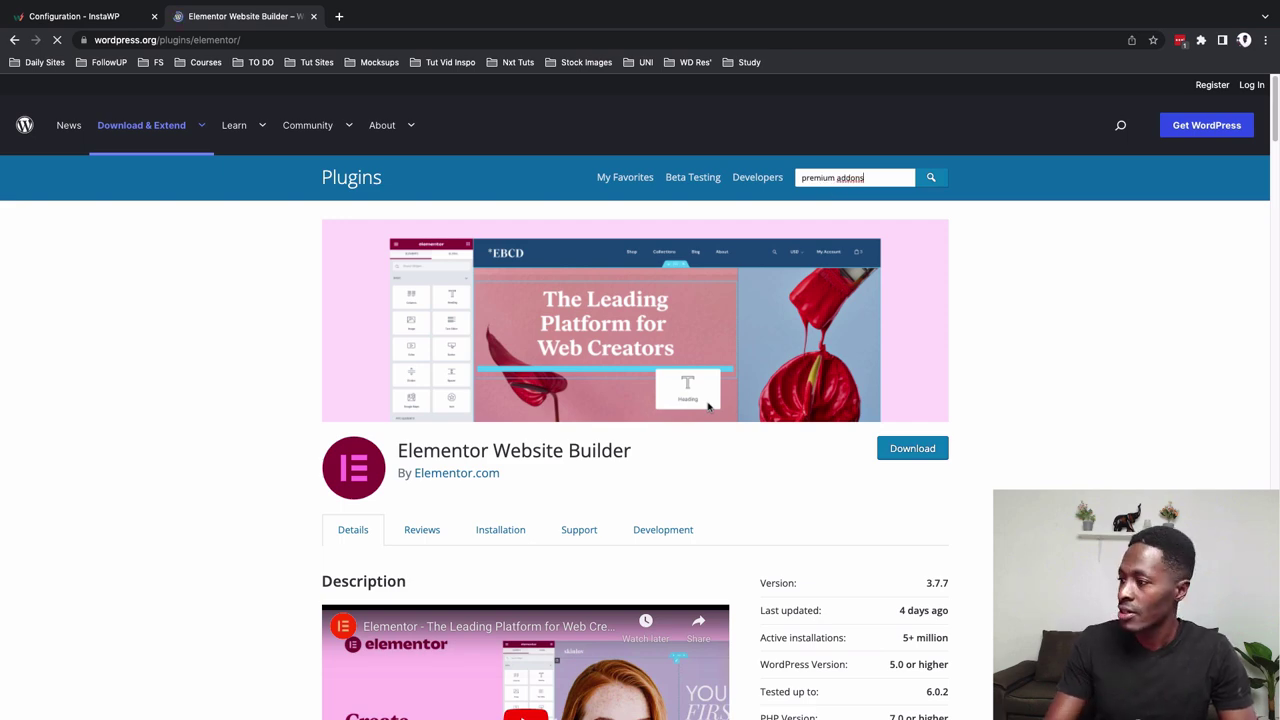
{"action": "key", "text": "Return"}
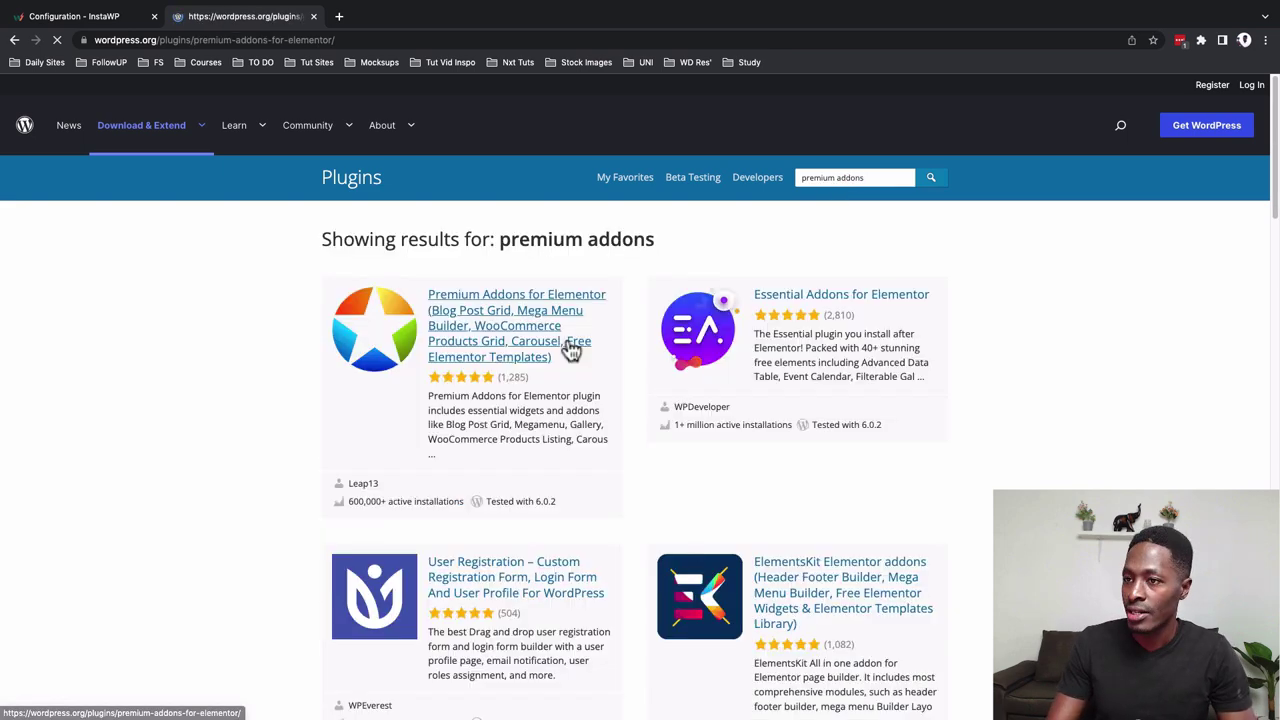
{"action": "left_click", "coordinate": [571, 349]}
{"action": "left_click", "coordinate": [200, 40]}
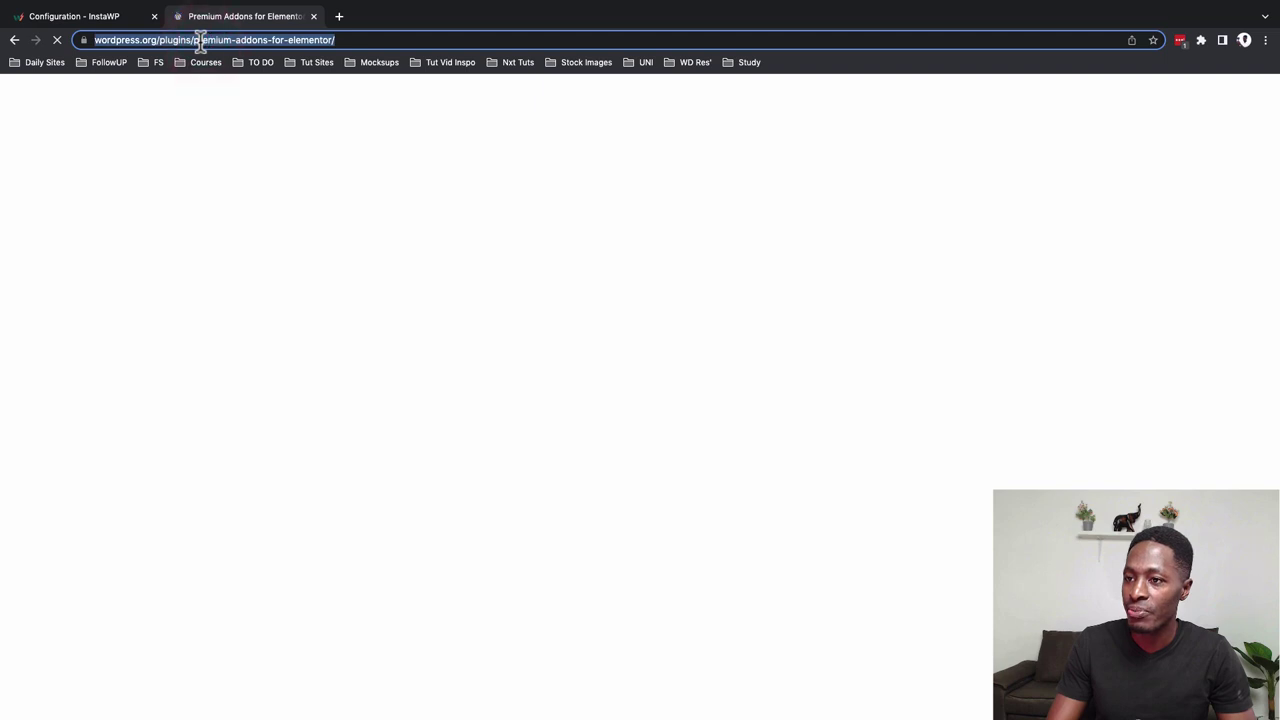
{"action": "left_click", "coordinate": [195, 40]}
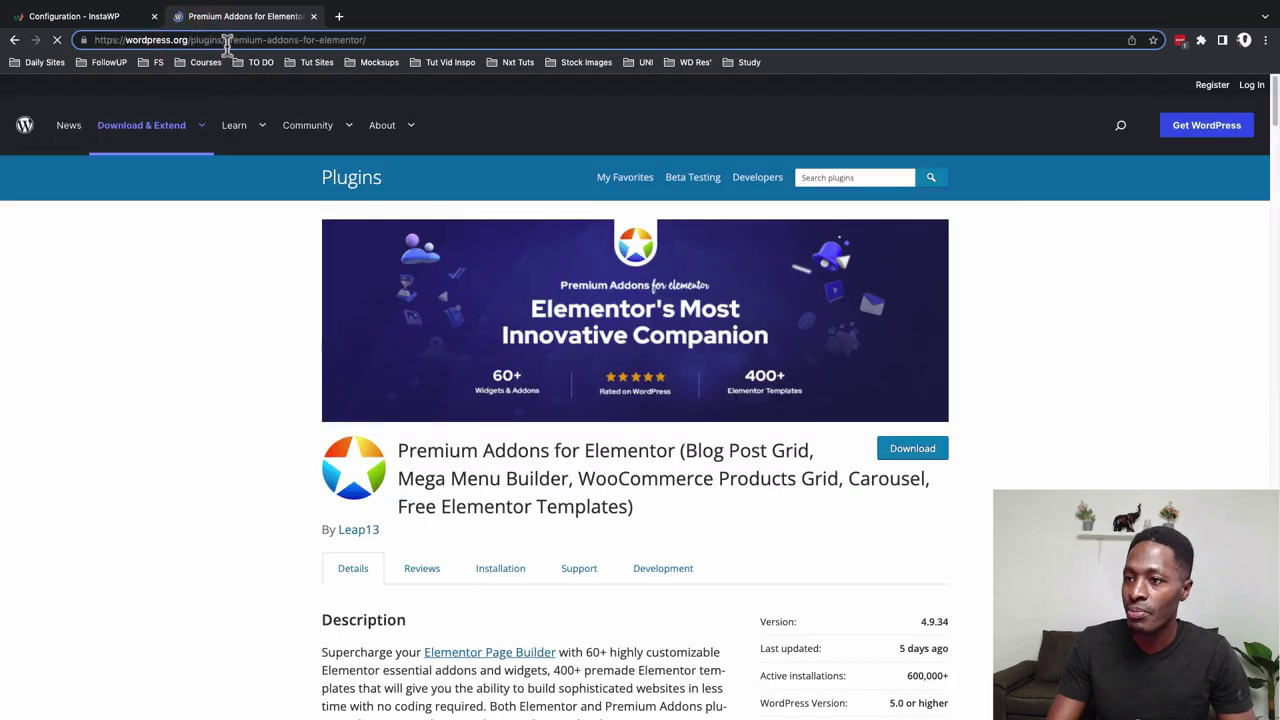
{"action": "left_click_drag", "start_coordinate": [225, 40], "coordinate": [358, 50]}
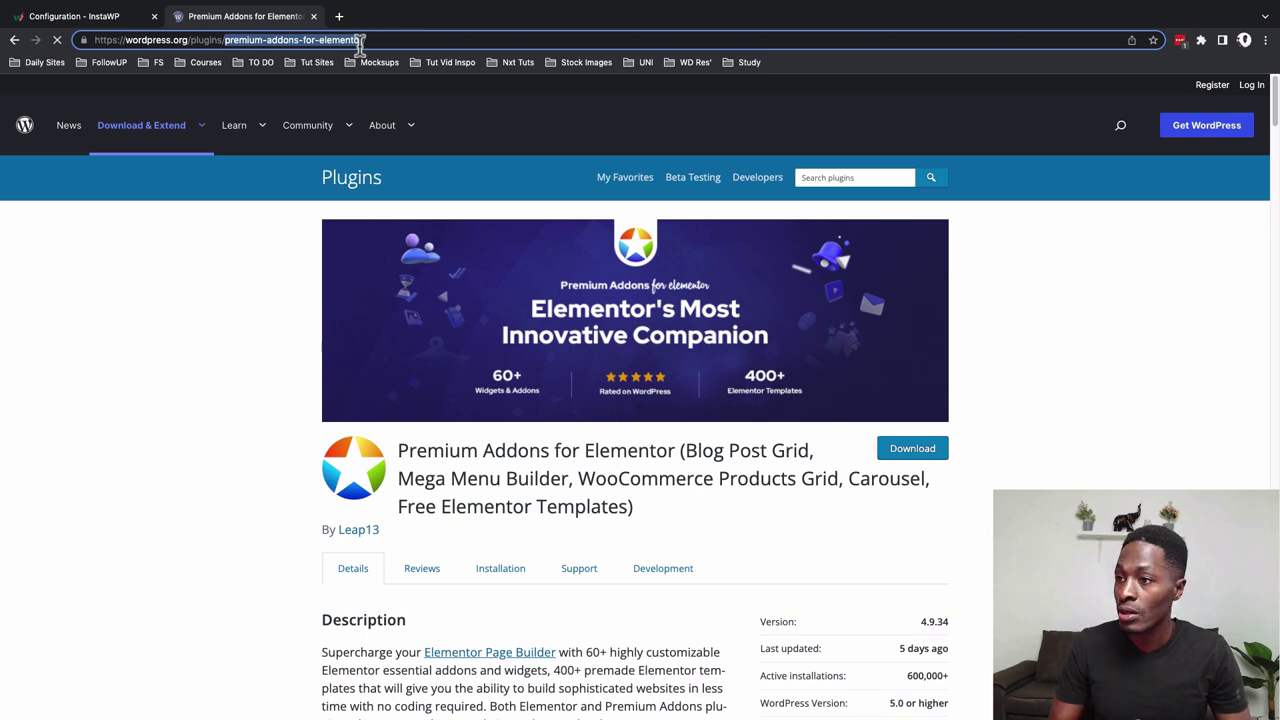
{"action": "left_click", "coordinate": [118, 18]}
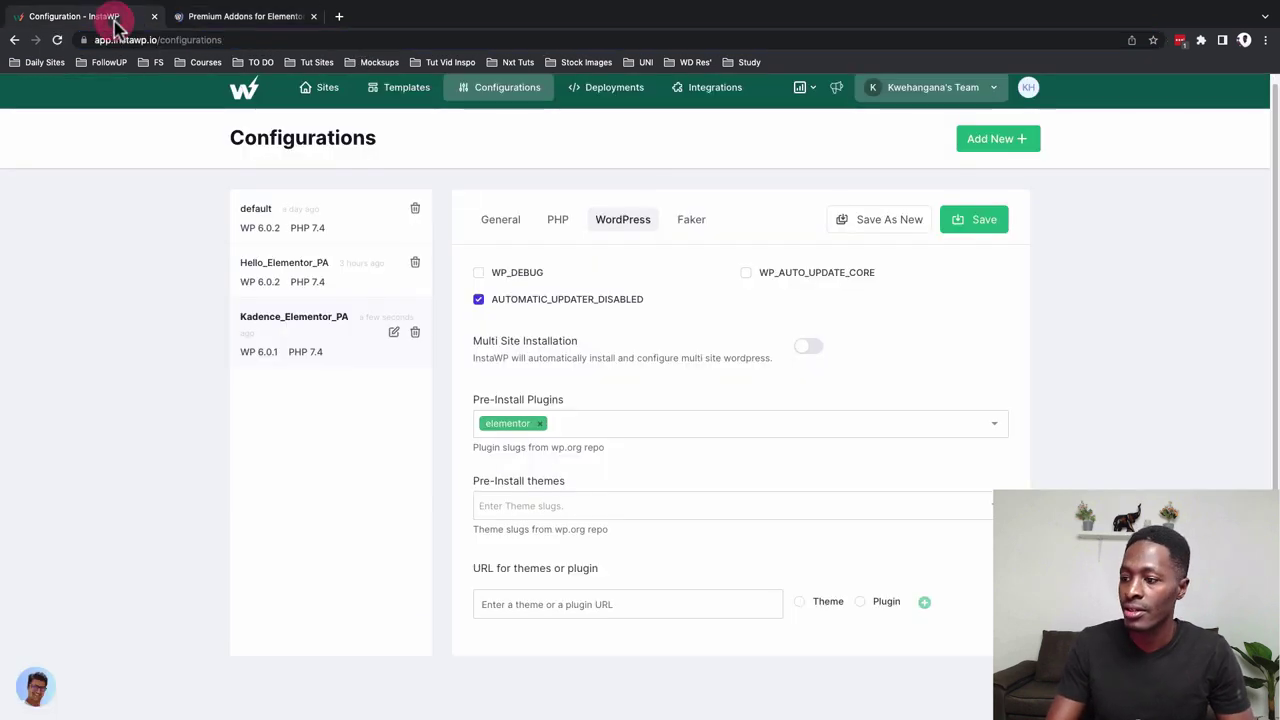
Add premium-addons-for-elementor as a pre-install plugin and kadence as a pre-install theme
{"action": "left_click", "coordinate": [567, 430]}
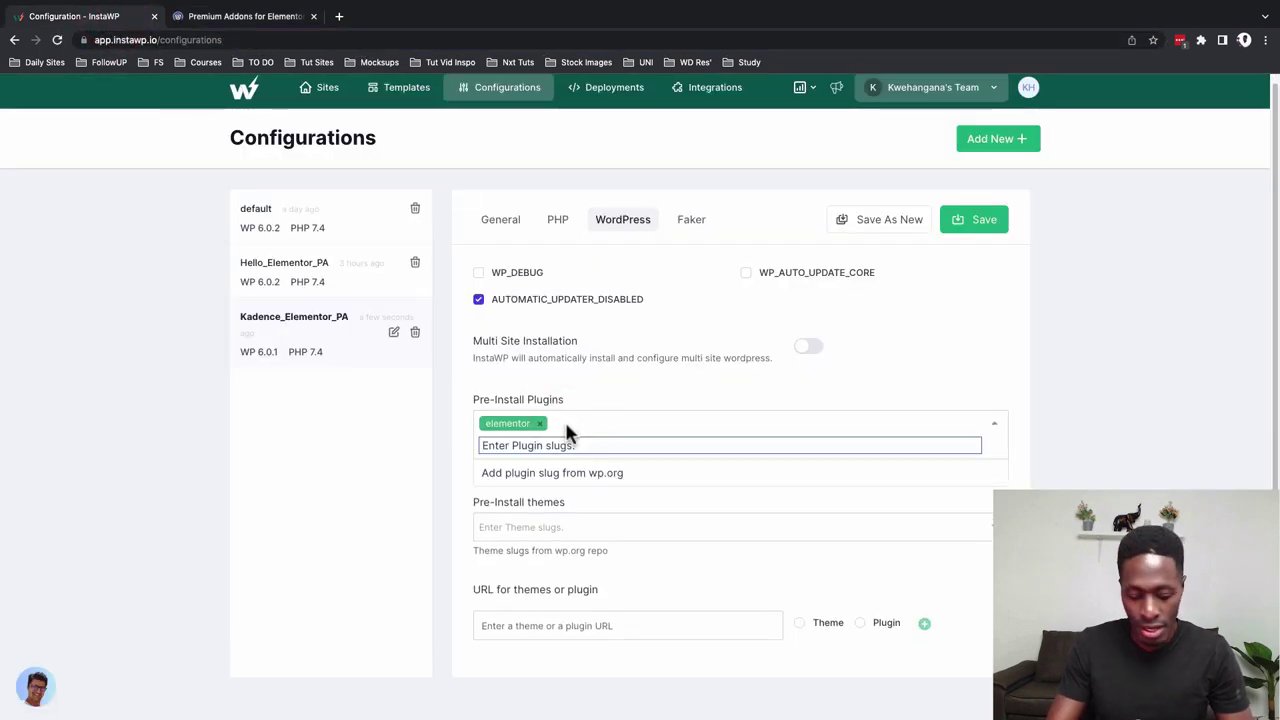
{"action": "type", "text": "premium-addons-for-elementor"}
{"action": "left_click", "coordinate": [567, 476]}
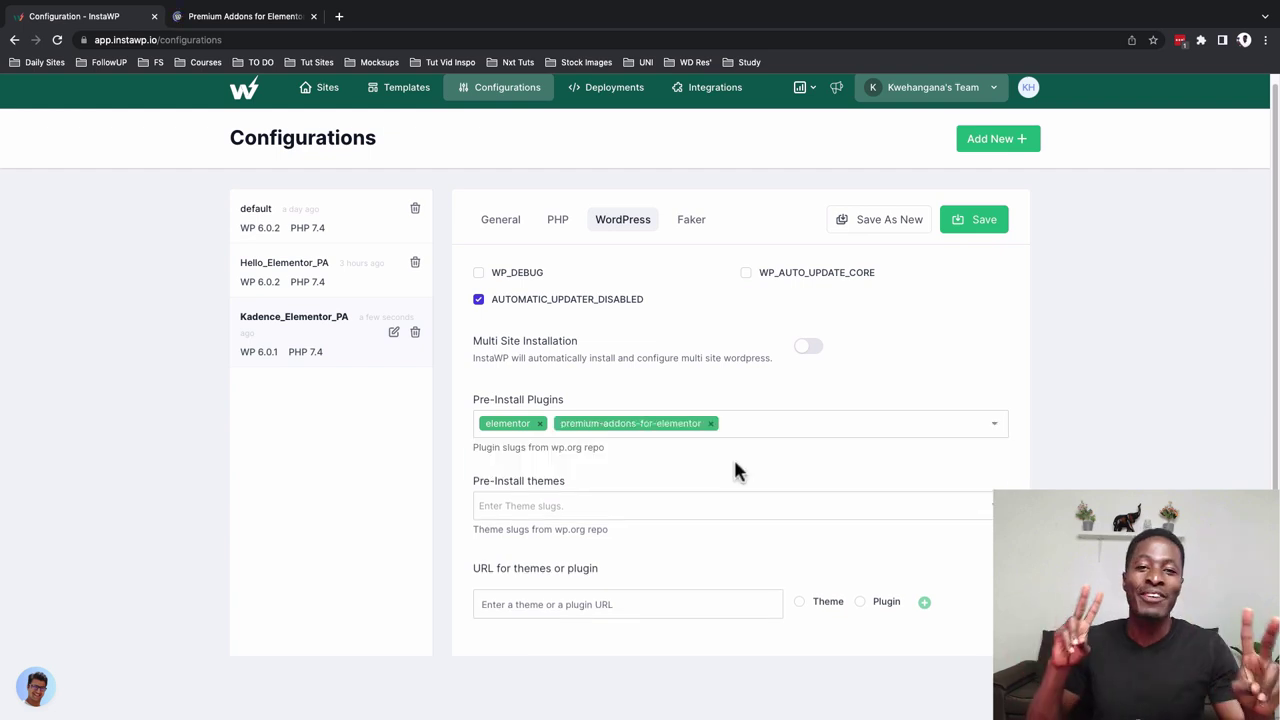
{"action": "left_click", "coordinate": [628, 506]}
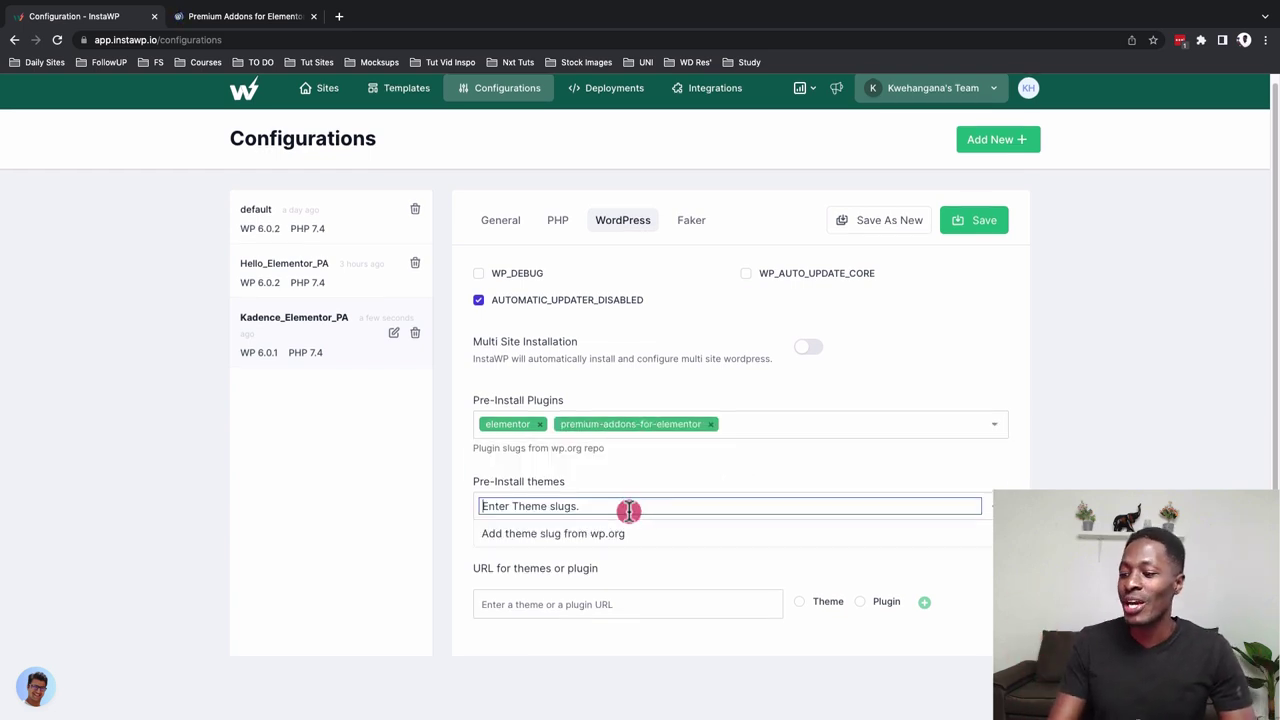
{"action": "type", "text": "k"}
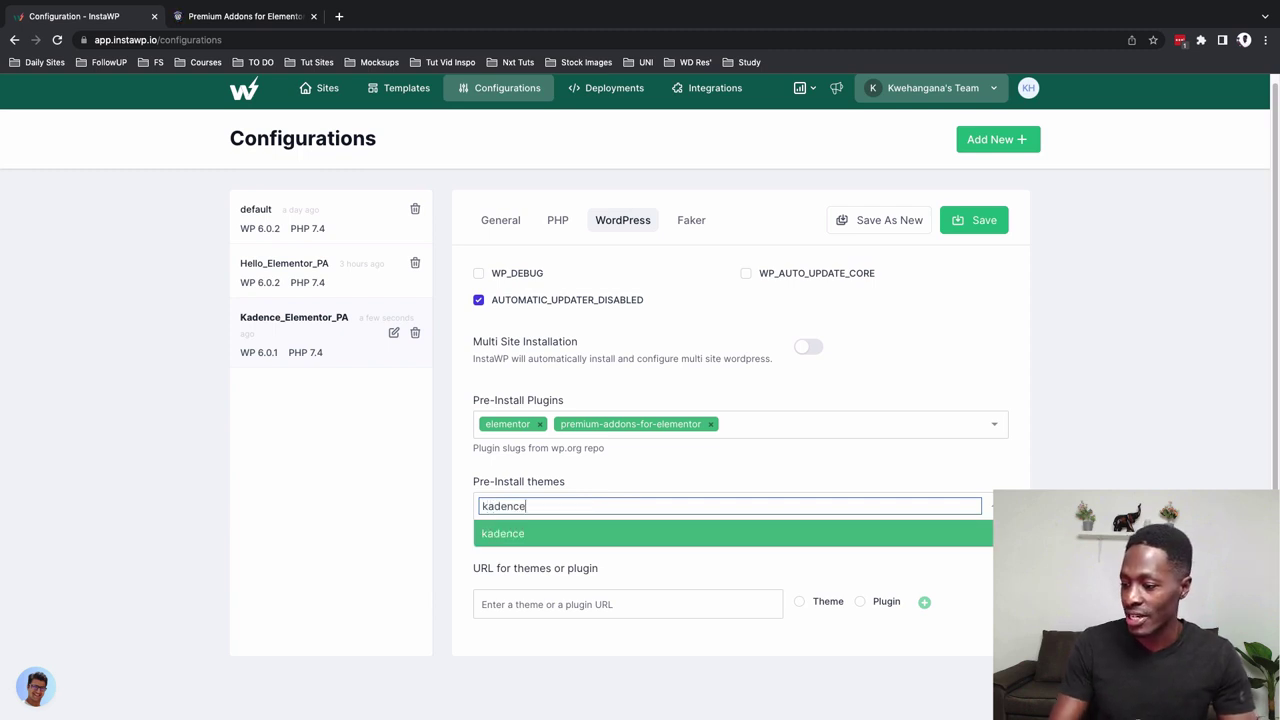
{"action": "type", "text": "adence"}
{"action": "left_click", "coordinate": [623, 535]}
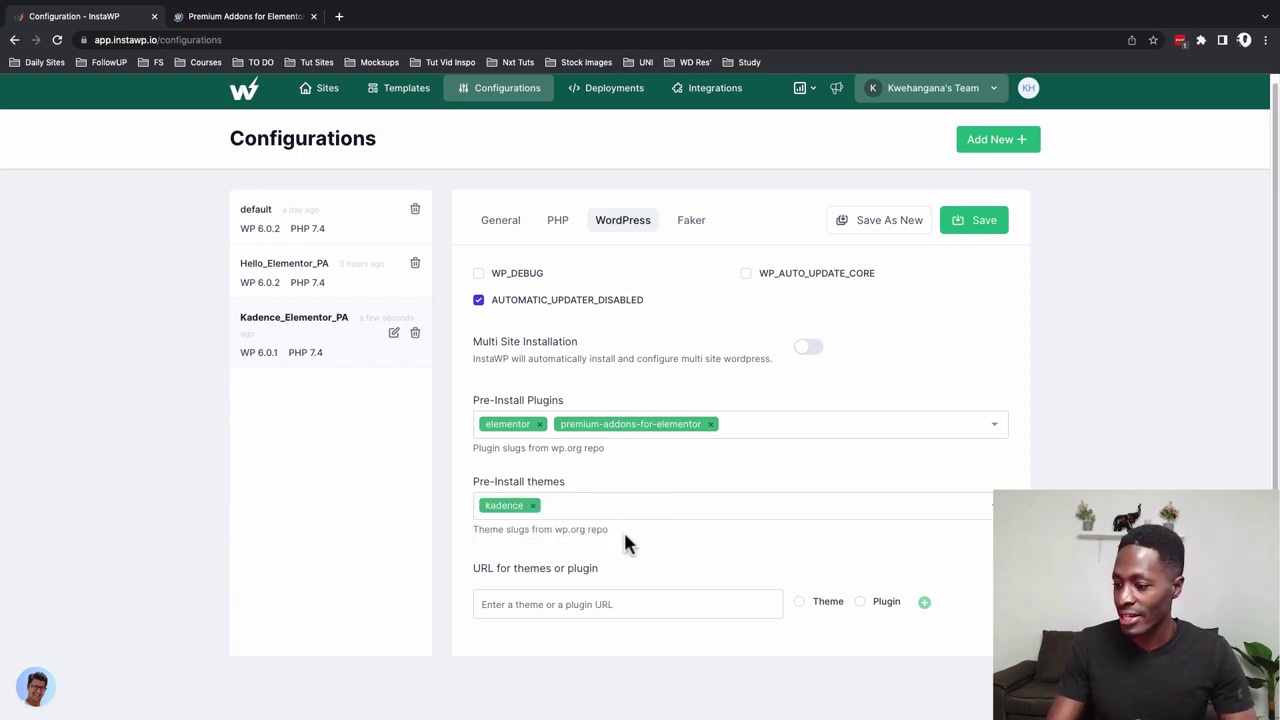
Leave the theme/plugin URL empty, save Kadence_Elementor_PA, and go to the Sites list
{"action": "left_click", "coordinate": [660, 616]}
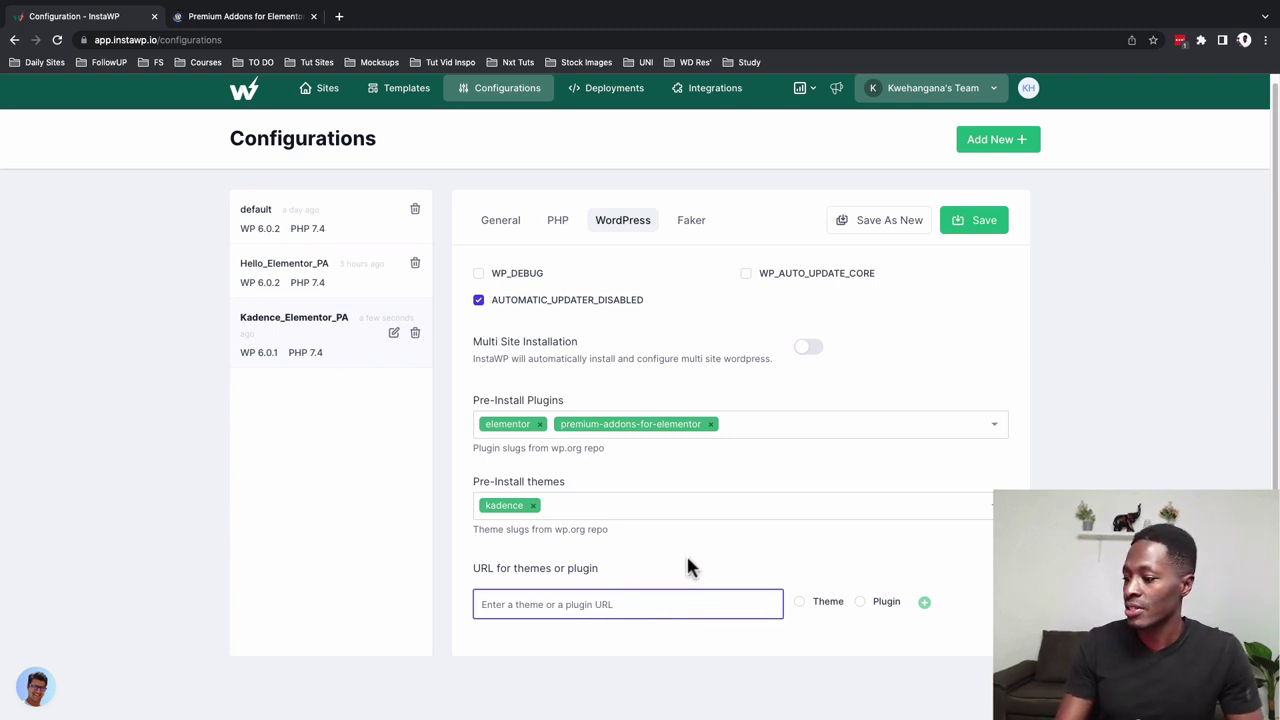
{"action": "left_click", "coordinate": [688, 558]}
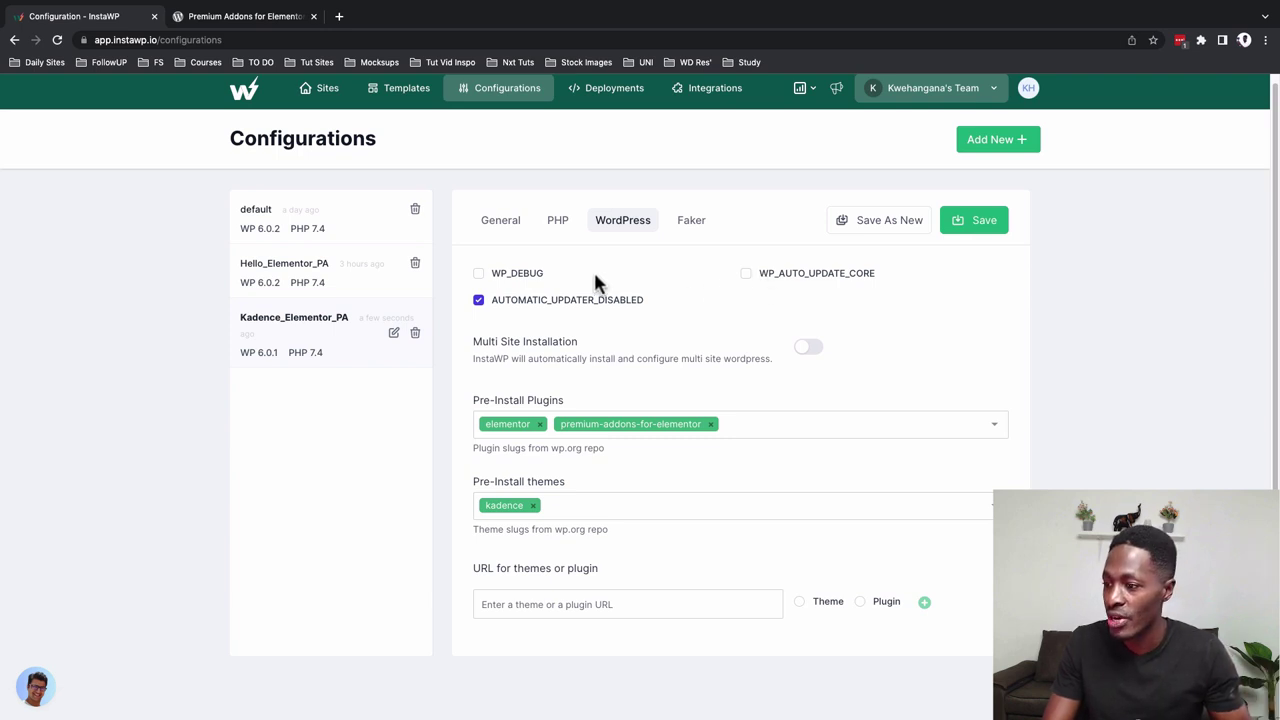
{"action": "left_click", "coordinate": [963, 232]}
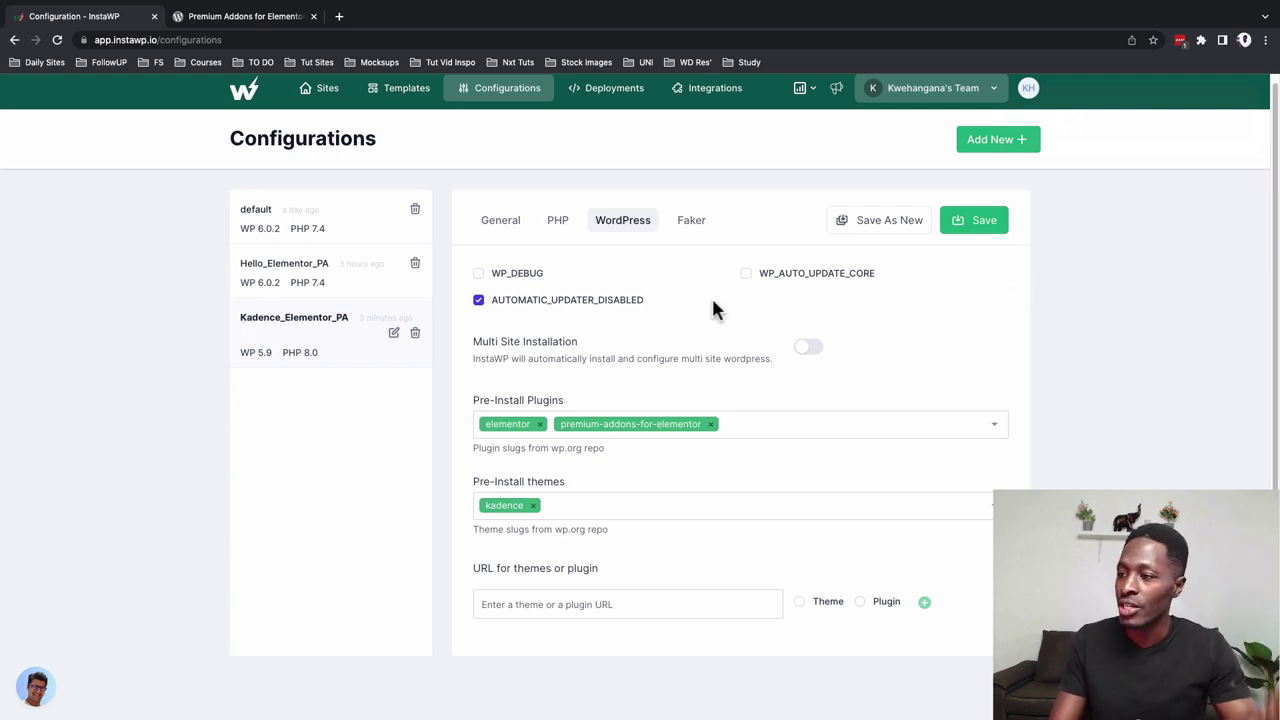
{"action": "left_click", "coordinate": [316, 98]}
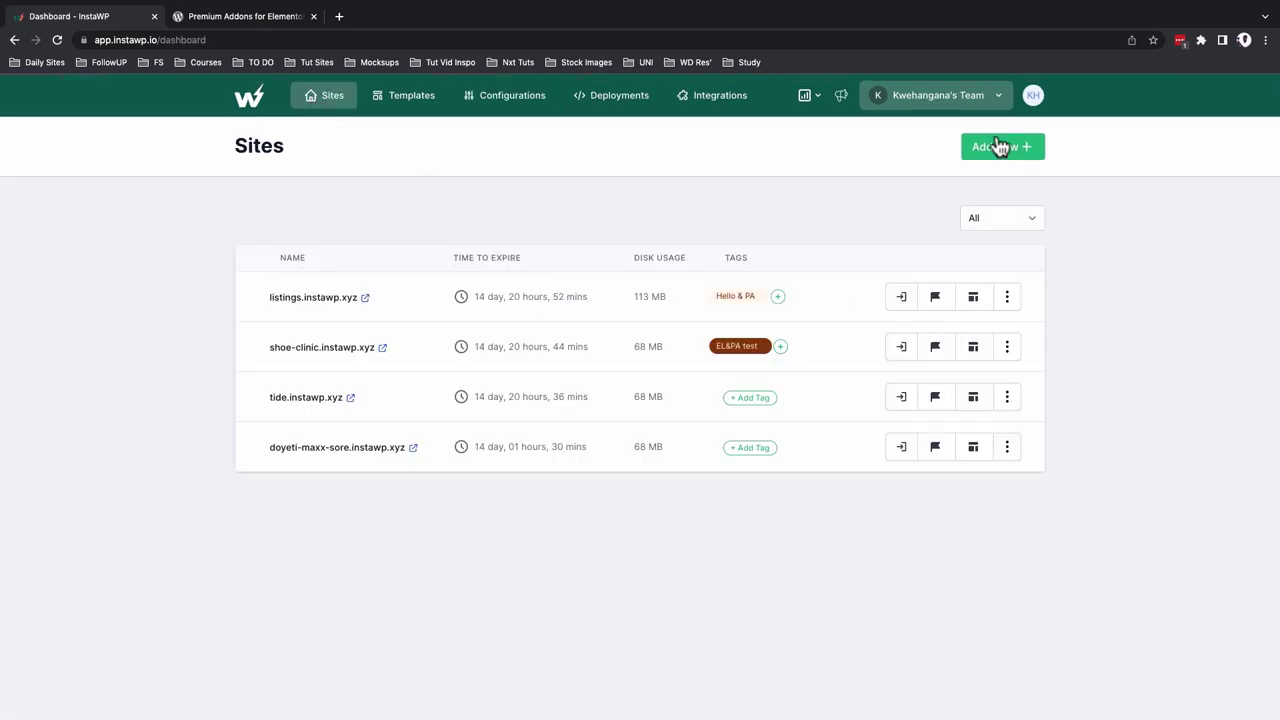
Create a reserved site named kwematravel from the Kadence_Elementor_PA configuration
{"action": "left_click", "coordinate": [997, 146]}
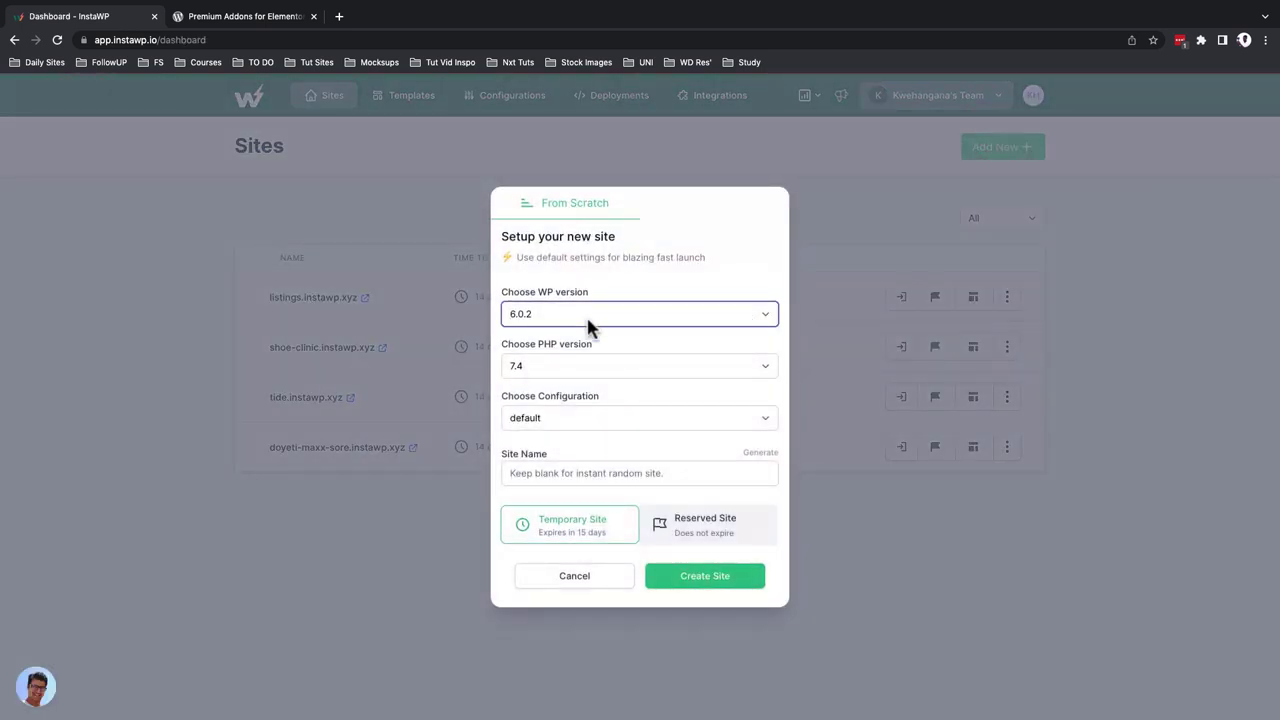
{"action": "left_click", "coordinate": [552, 420]}
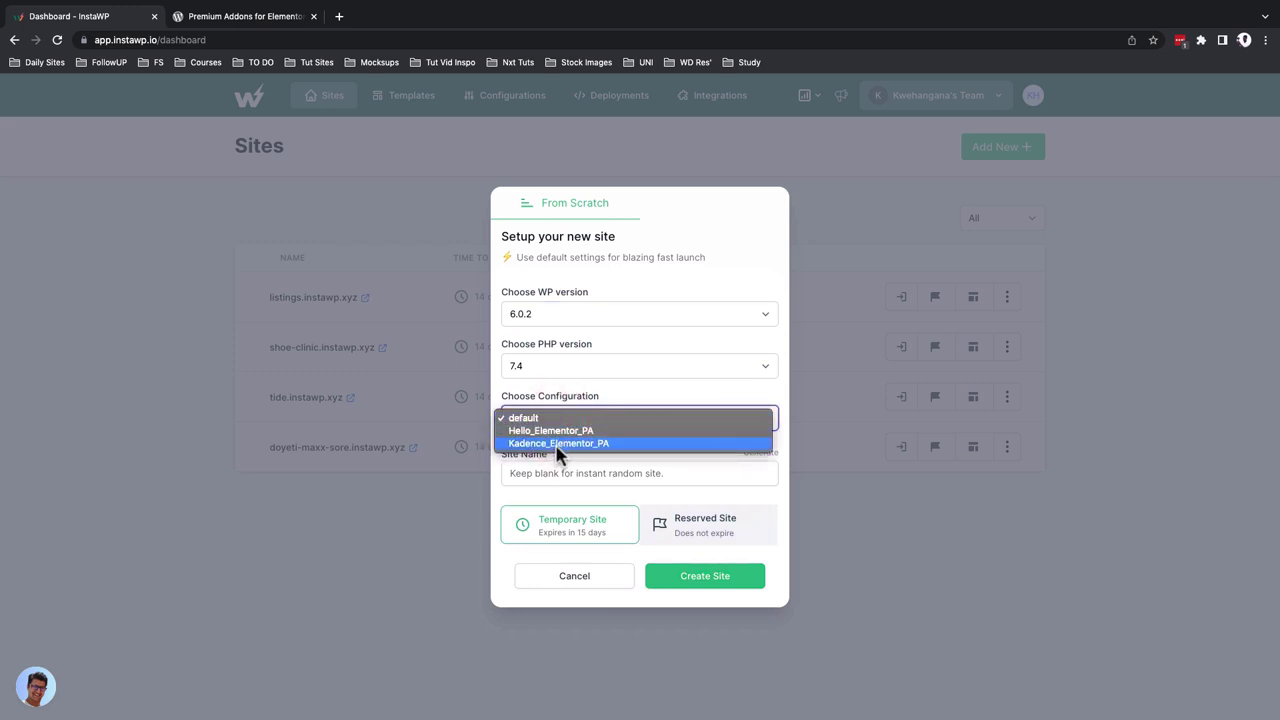
{"action": "left_click", "coordinate": [558, 445]}
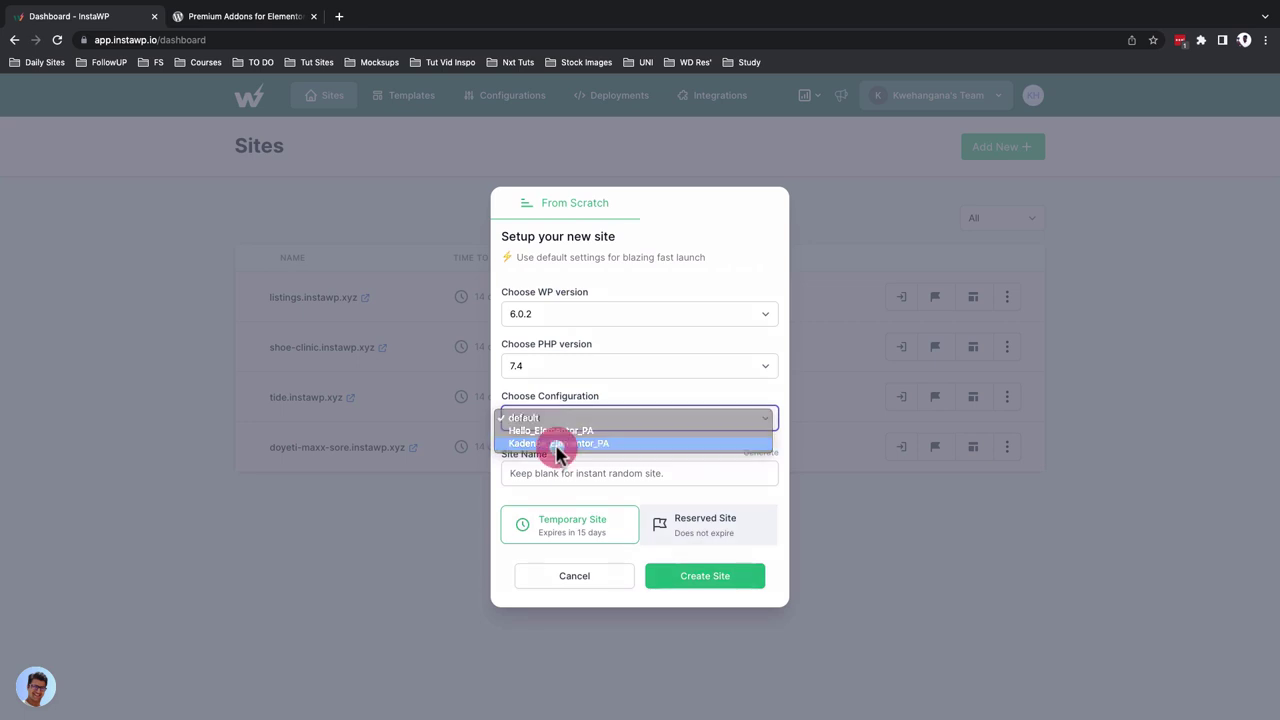
{"action": "left_click", "coordinate": [563, 478]}
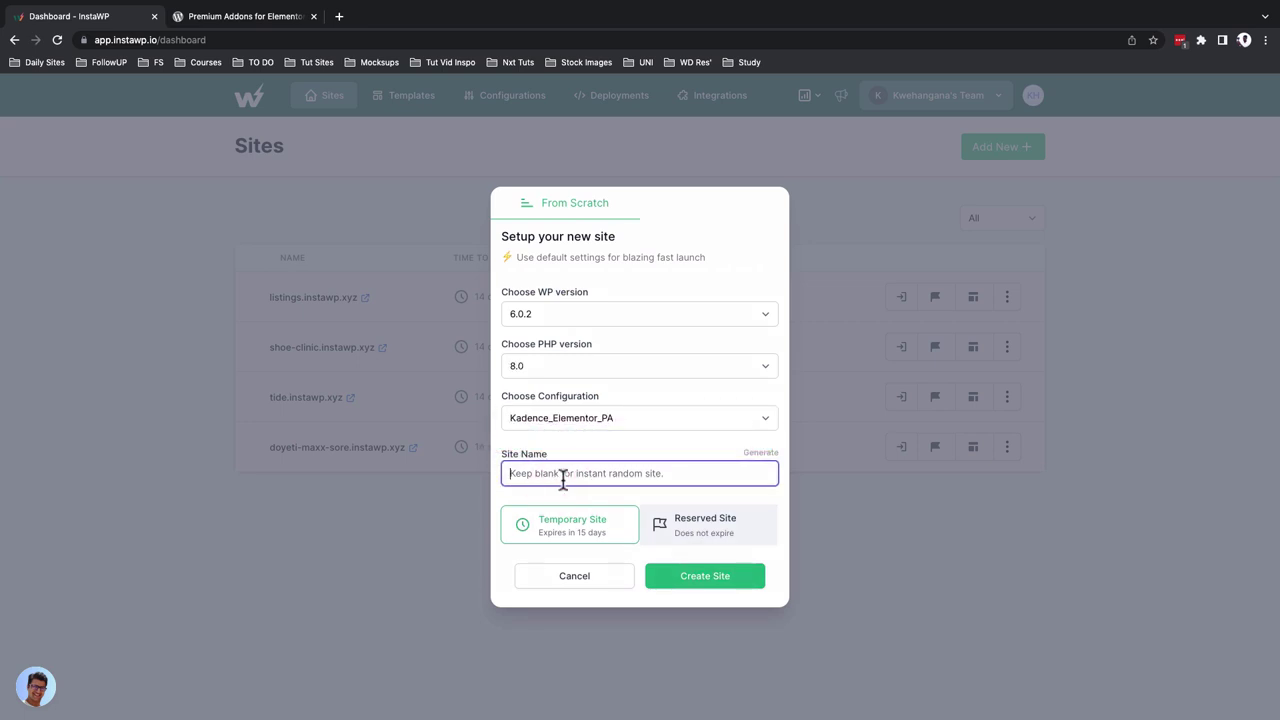
{"action": "type", "text": "kwematravel"}
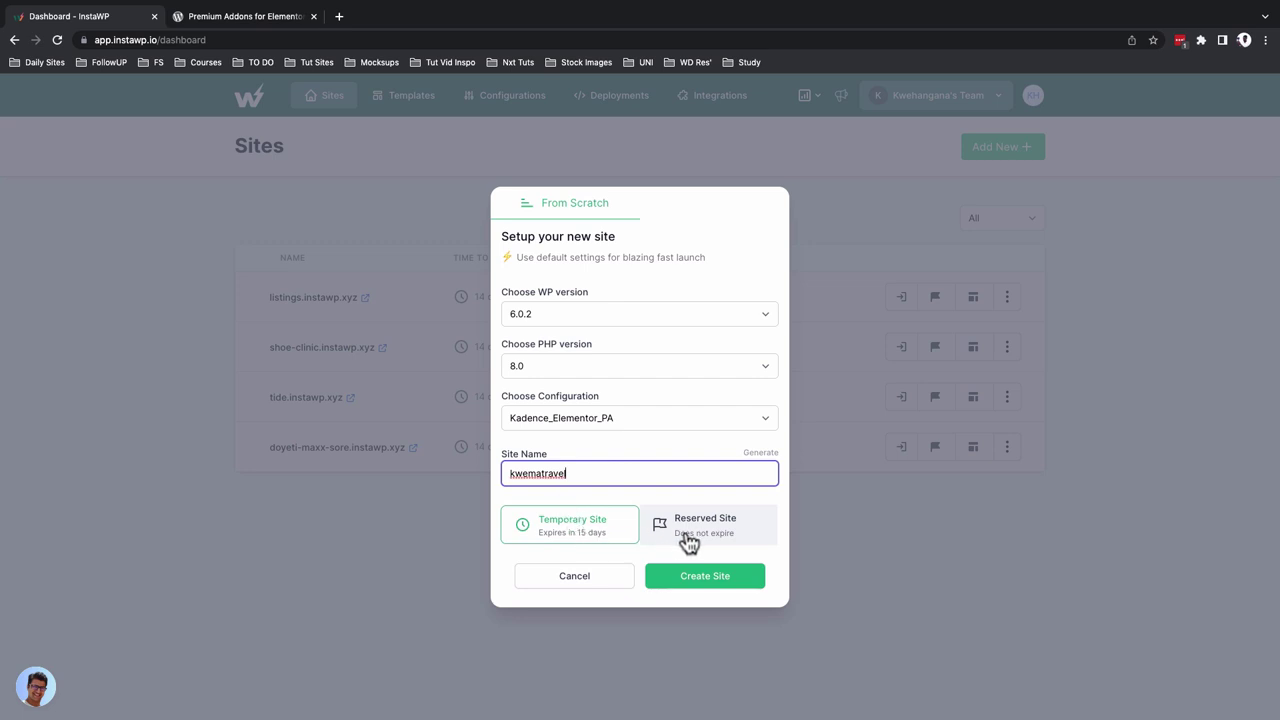
{"action": "left_click", "coordinate": [688, 542]}
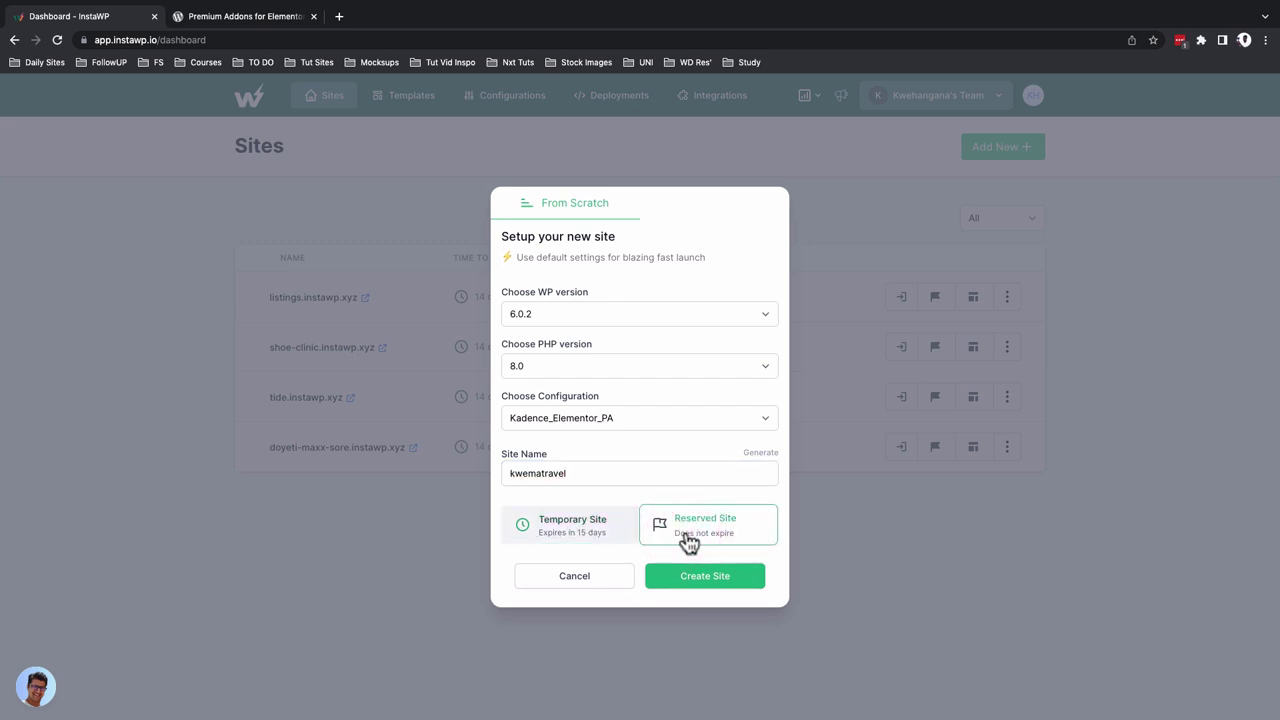
{"action": "left_click", "coordinate": [690, 585]}
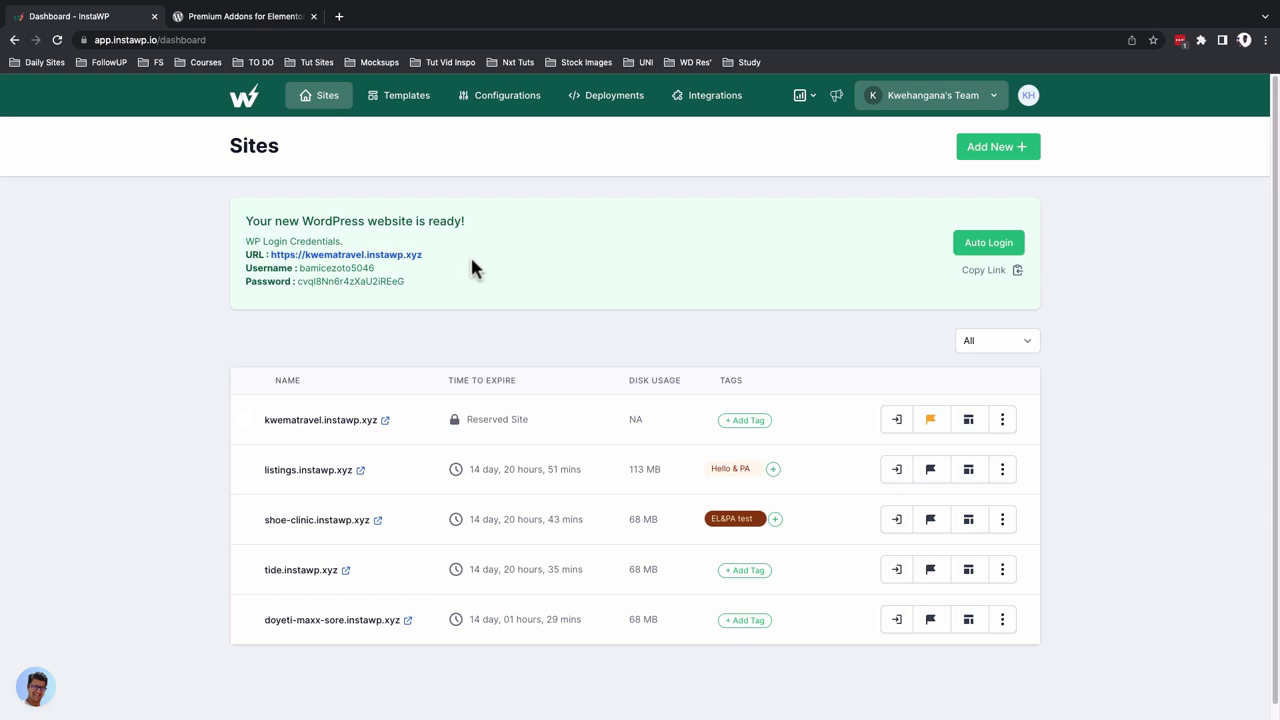
{"action": "left_click_drag", "start_coordinate": [466, 419], "coordinate": [533, 421]}
{"action": "left_click", "coordinate": [518, 417]}
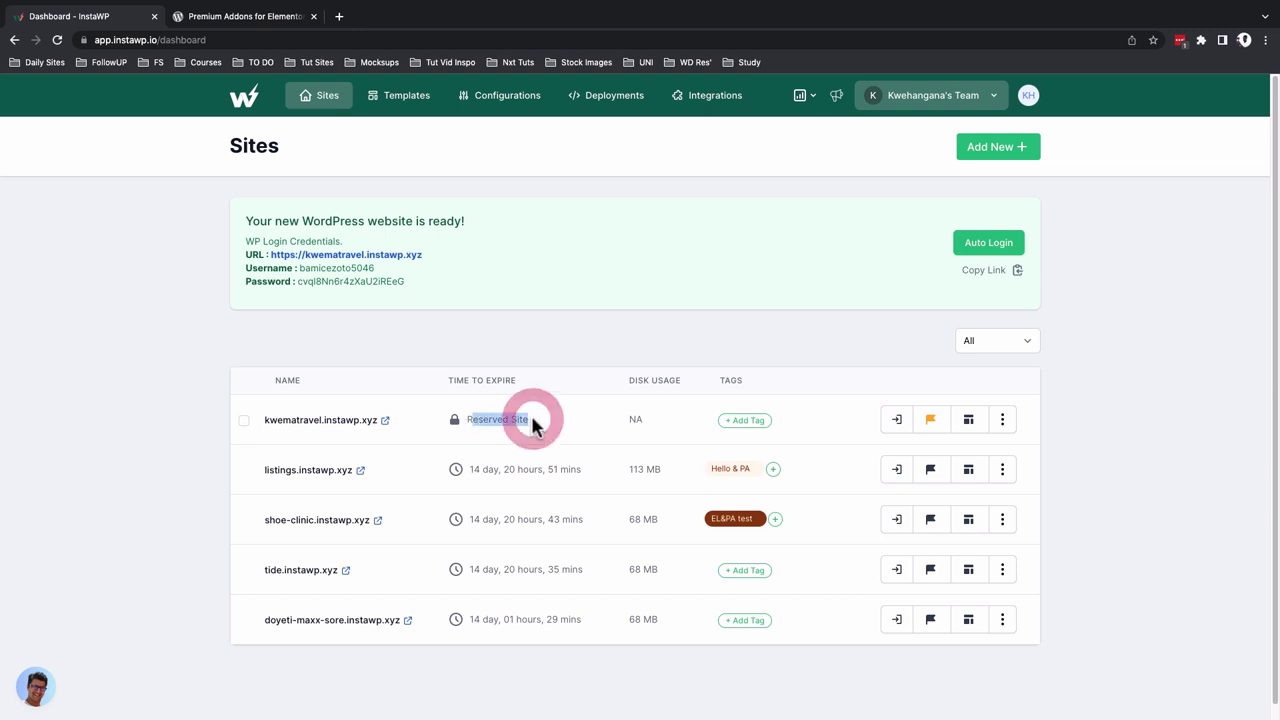
Auto-login to kwematravel's WordPress admin and check its Themes and Installed Plugins pages
{"action": "left_click", "coordinate": [895, 421]}
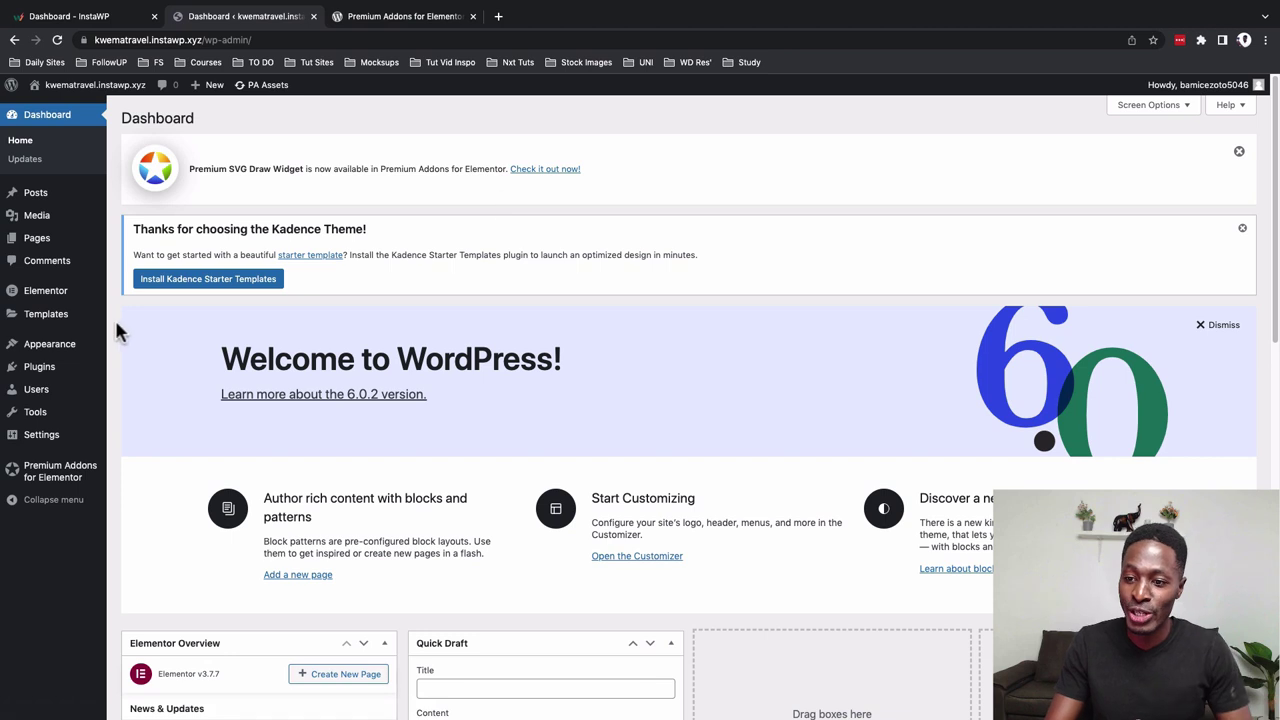
{"action": "mouse_move", "coordinate": [50, 350]}
{"action": "left_click", "coordinate": [138, 348]}
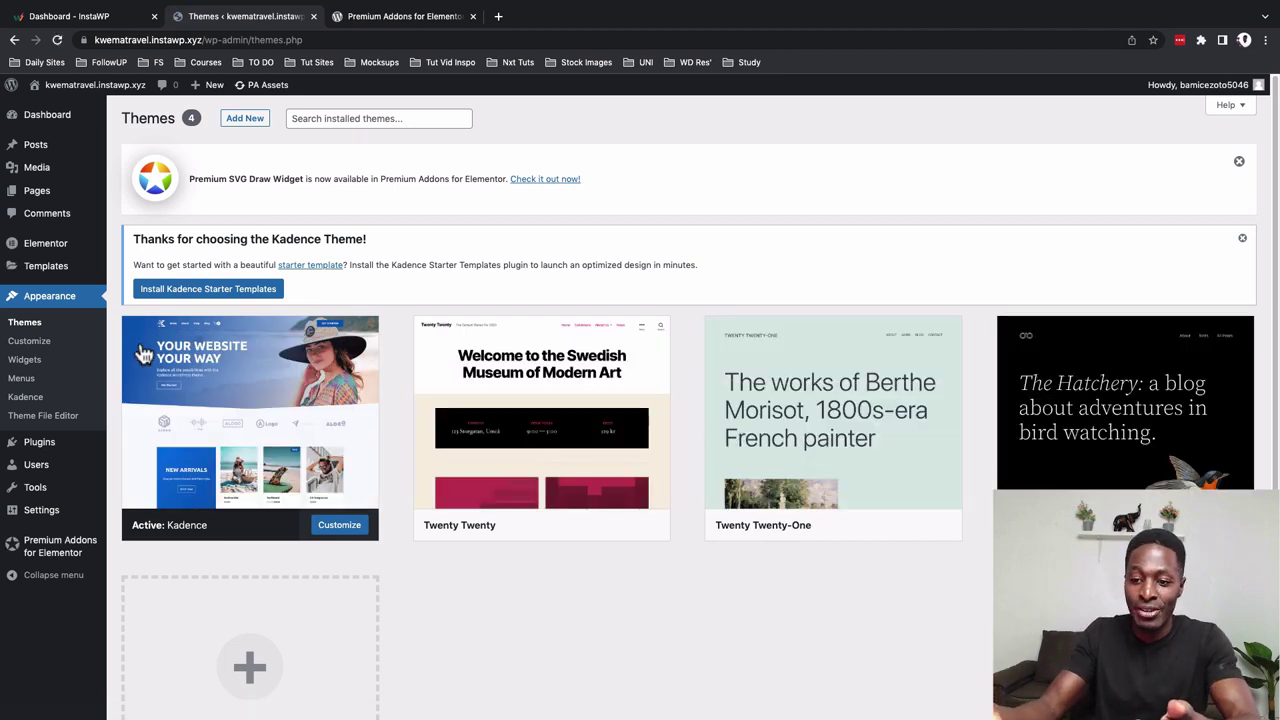
{"action": "mouse_move", "coordinate": [37, 445]}
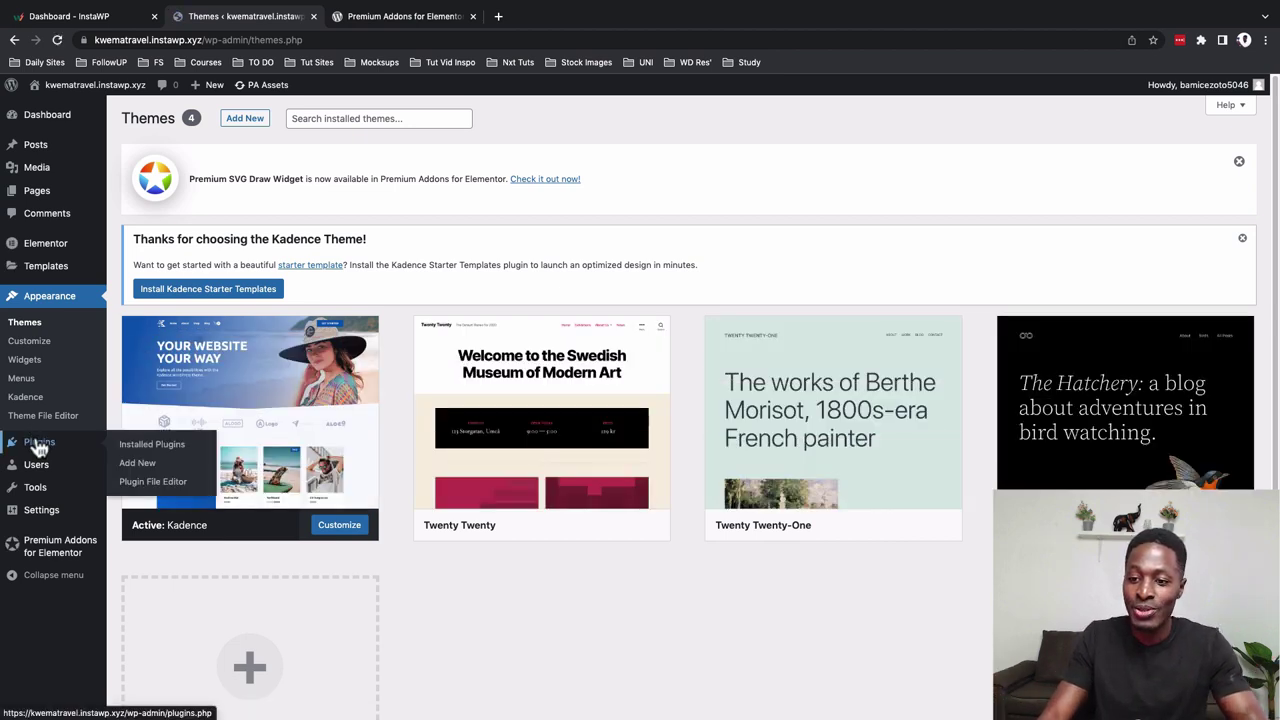
{"action": "left_click", "coordinate": [122, 446]}
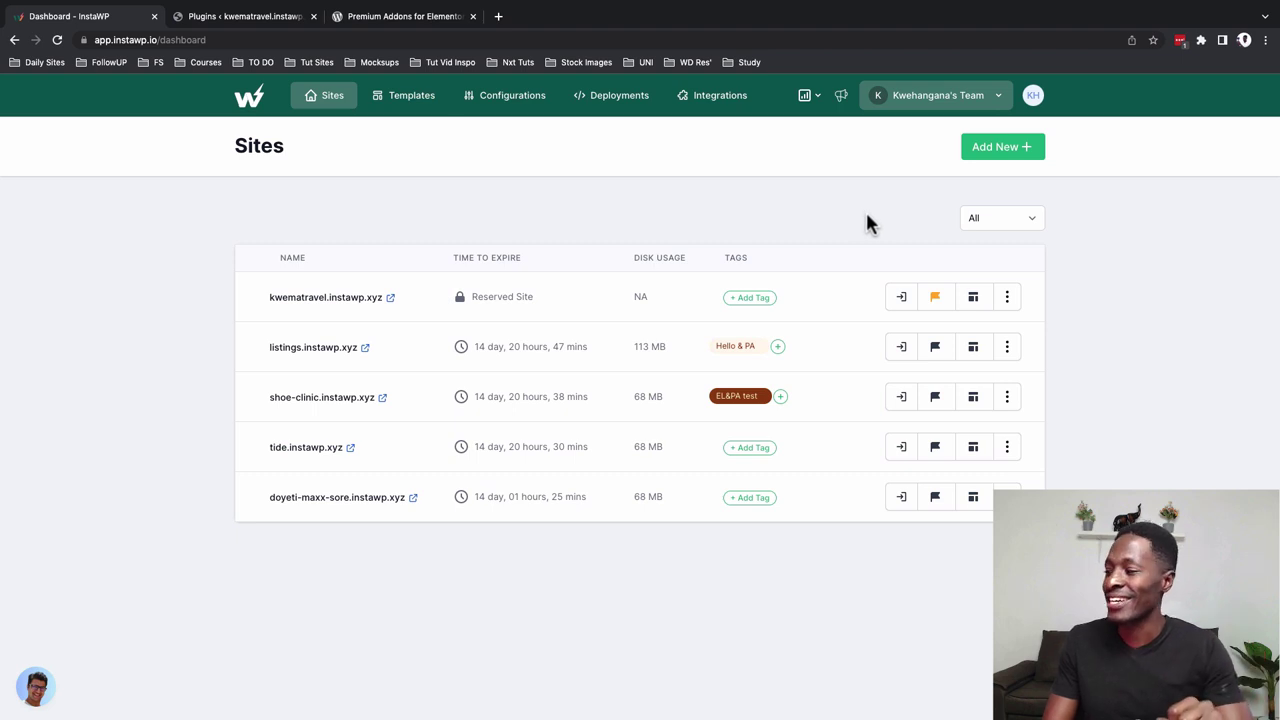
Browse the Apps page, then open API Tokens from the account menu
{"action": "left_click", "coordinate": [1031, 97]}
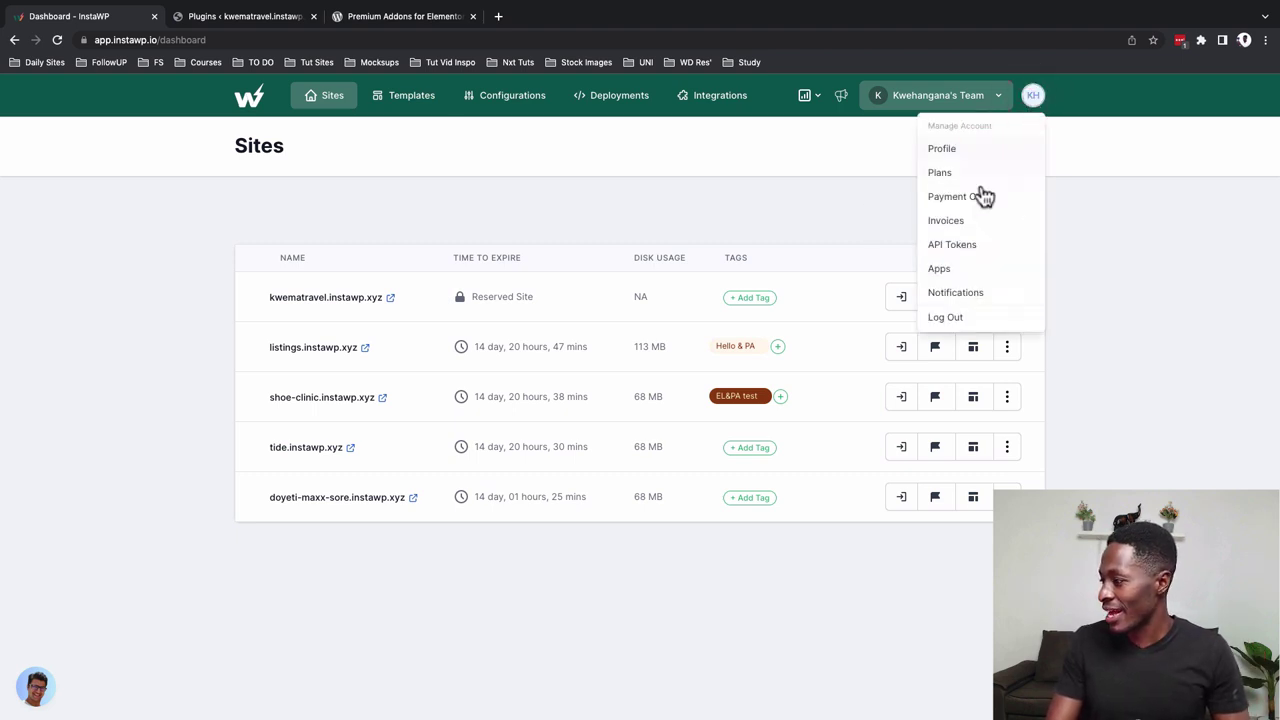
{"action": "left_click", "coordinate": [974, 268]}
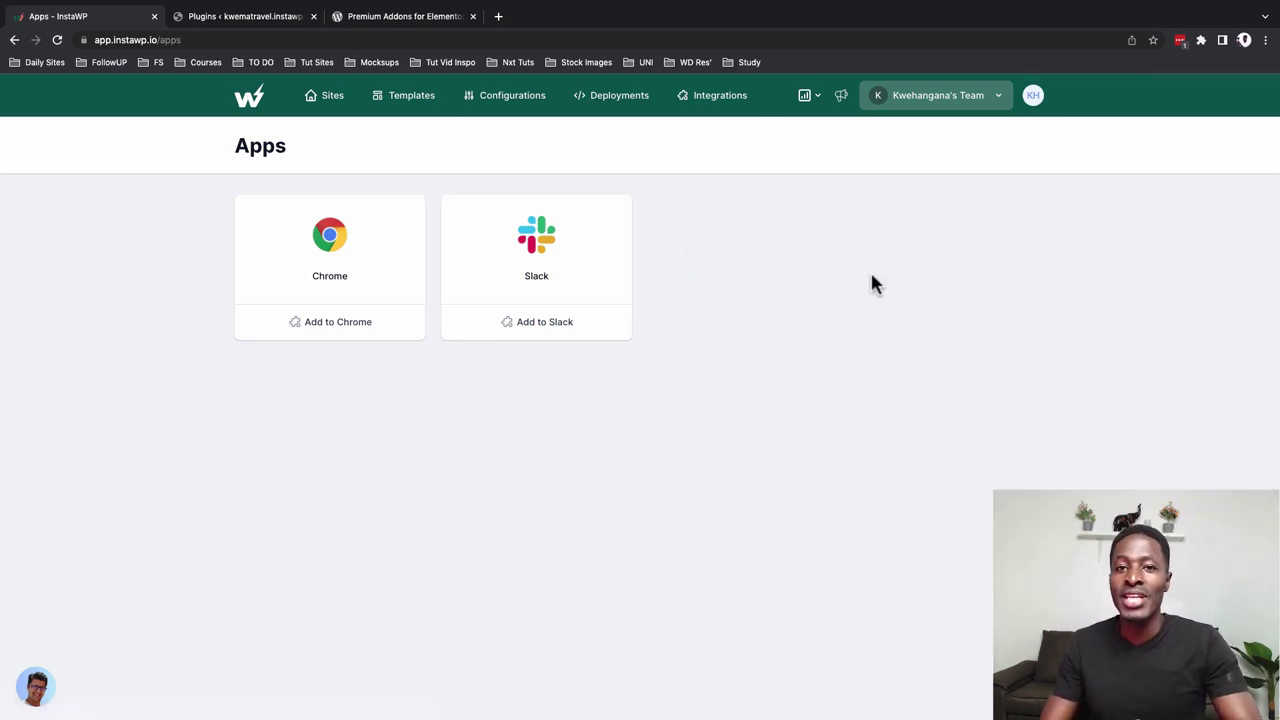
{"action": "left_click", "coordinate": [1038, 100]}
{"action": "left_click", "coordinate": [957, 248]}
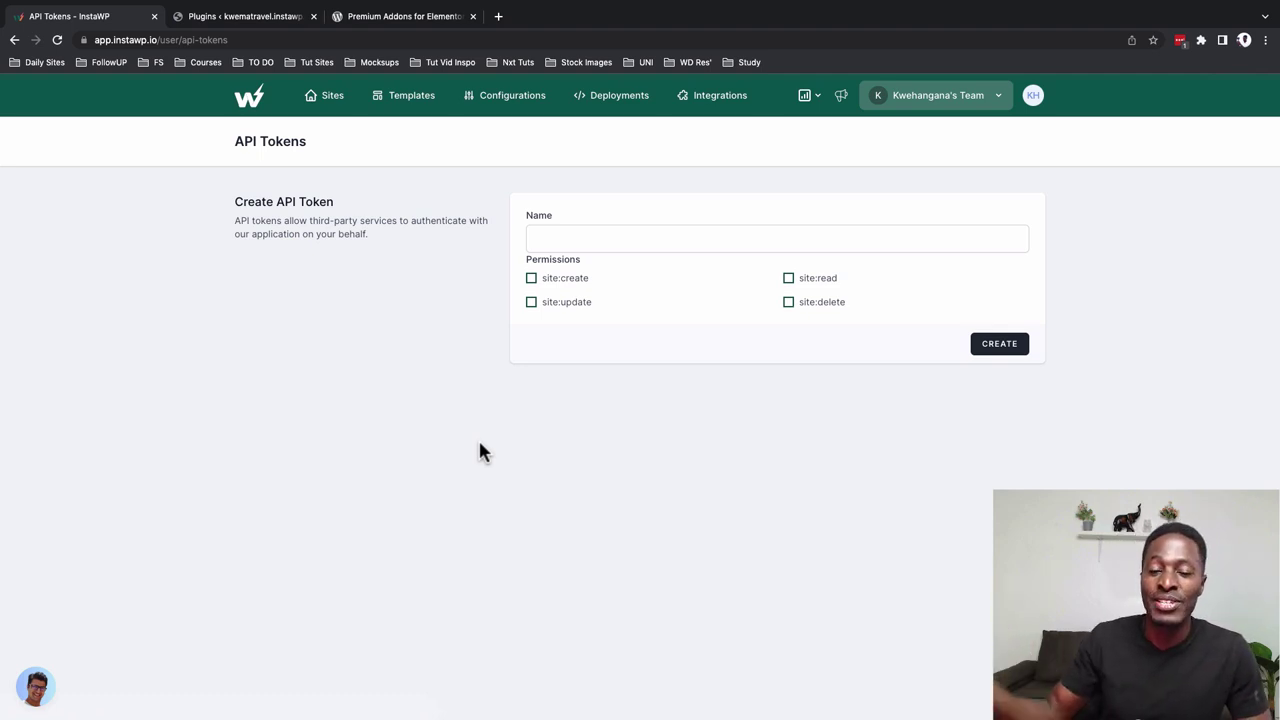
Create the startertp API token with site:create, site:update and site:read permissions
{"action": "left_click", "coordinate": [551, 280]}
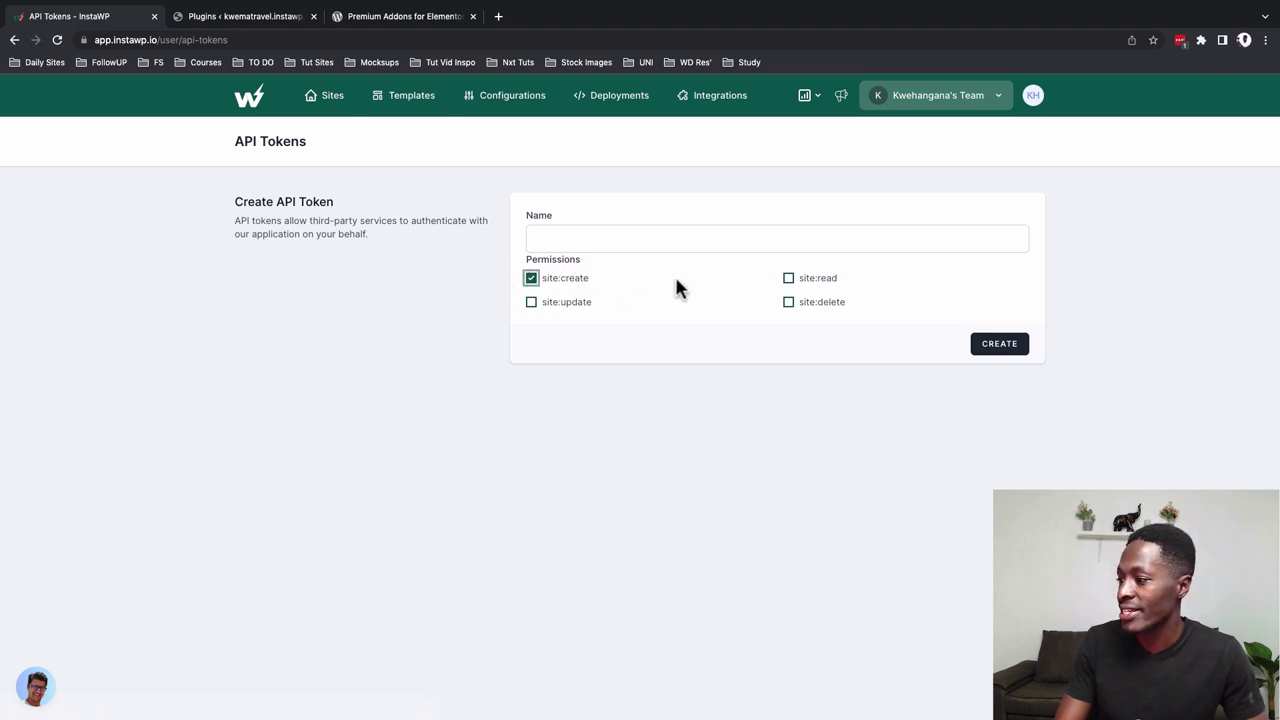
{"action": "left_click", "coordinate": [566, 302]}
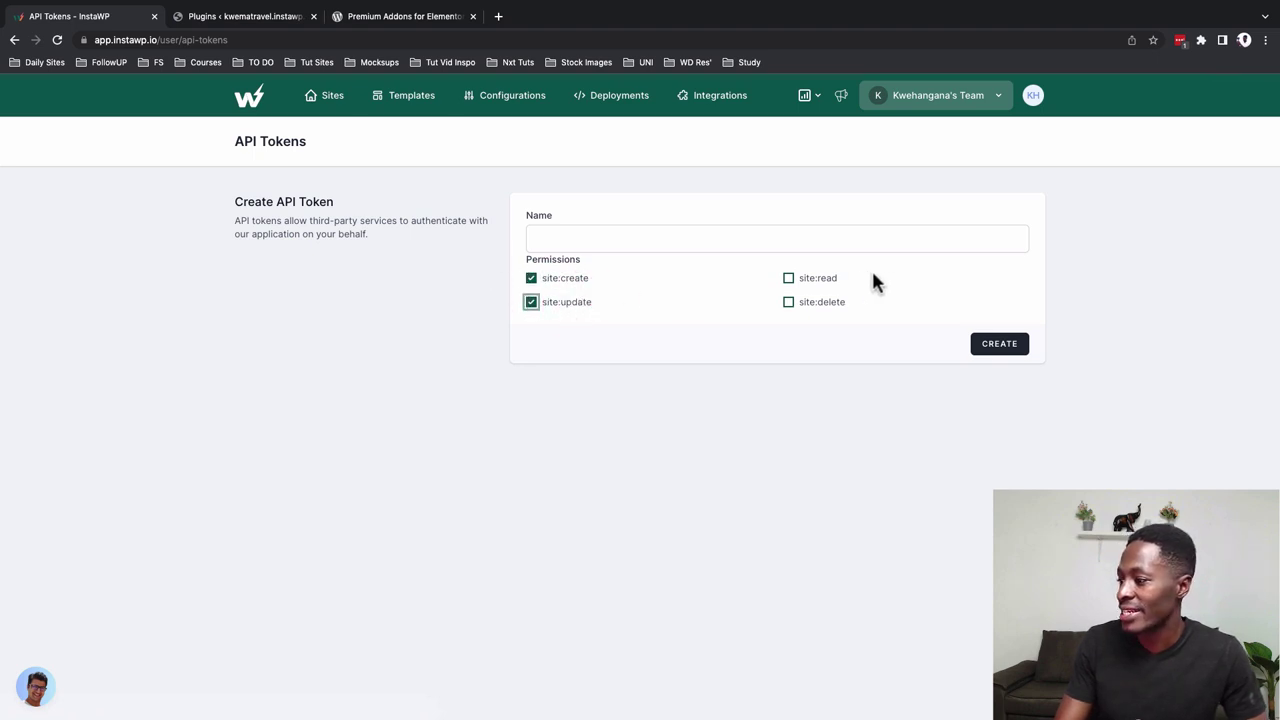
{"action": "left_click", "coordinate": [803, 286]}
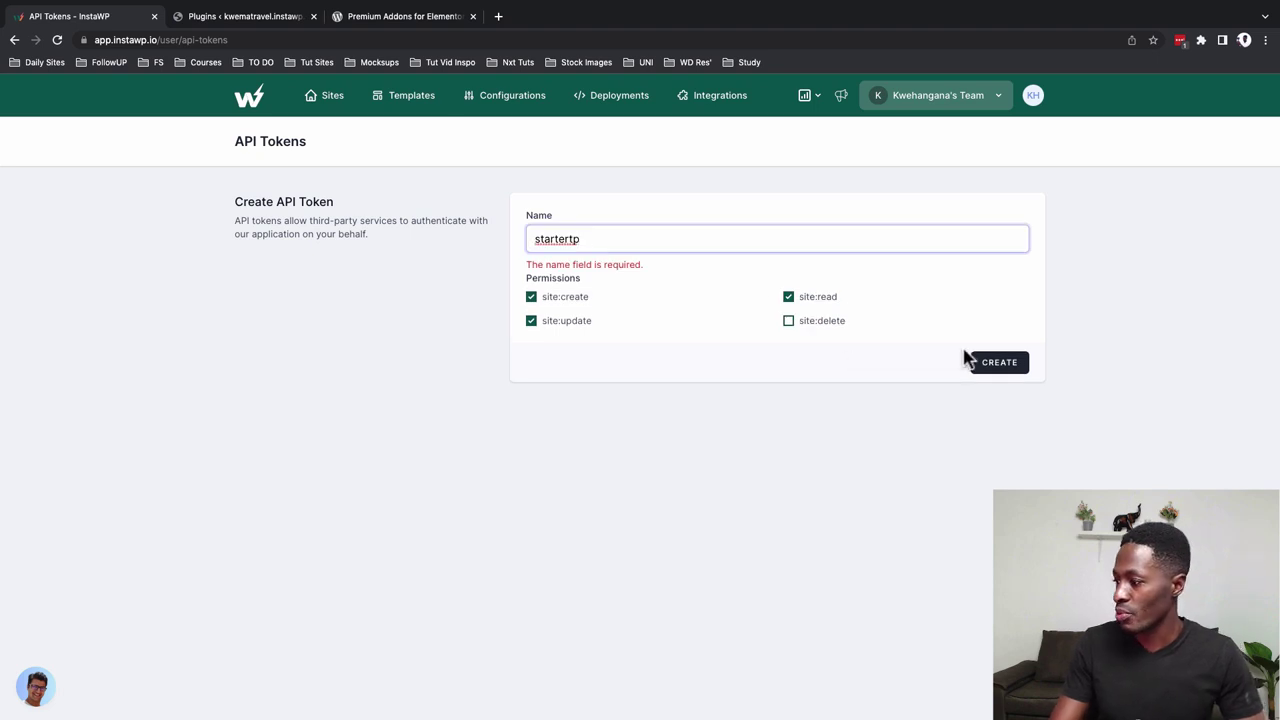
{"action": "left_click", "coordinate": [980, 363]}
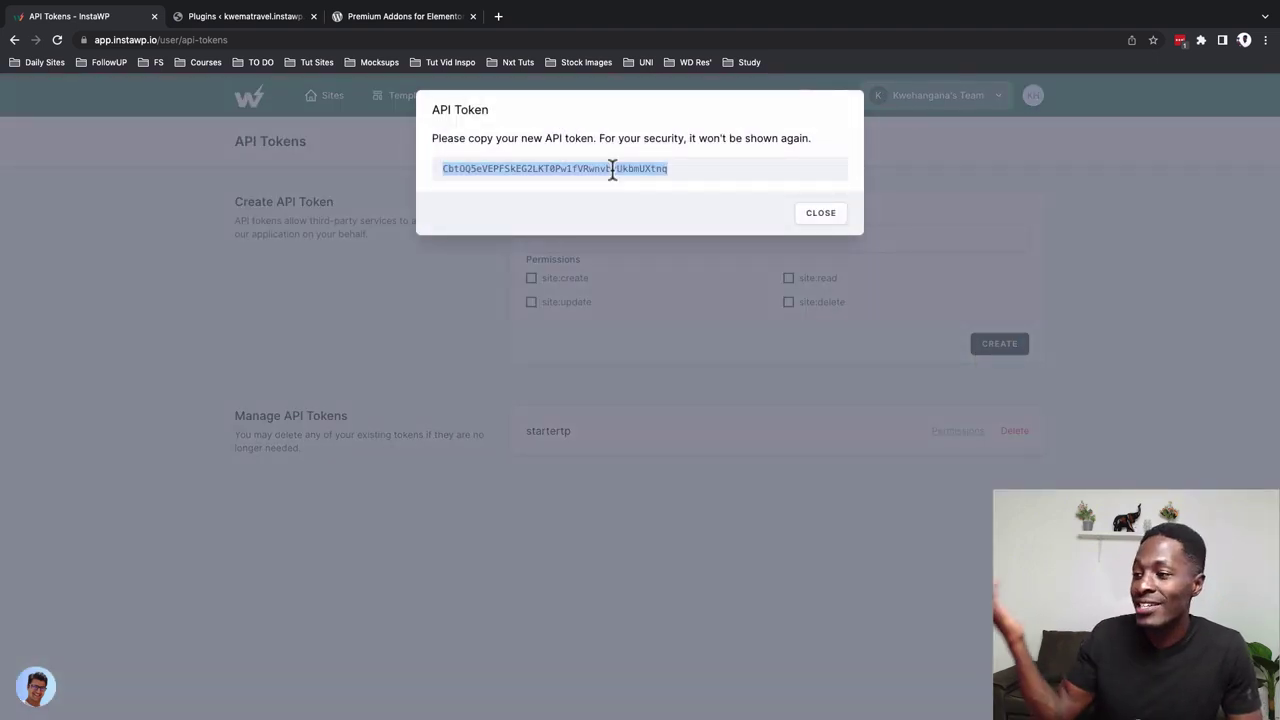
{"action": "left_click", "coordinate": [820, 212]}
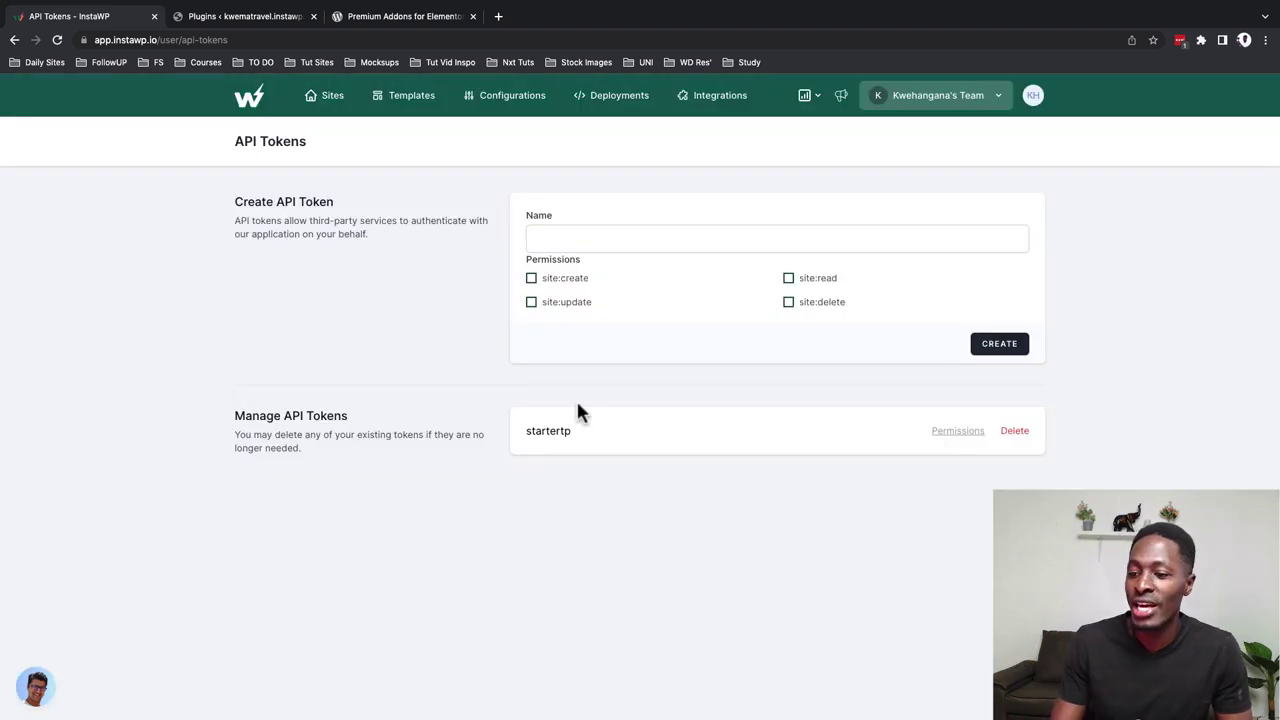
Review the startertp token's permissions, keep them unchanged, and go to Integrations
{"action": "left_click", "coordinate": [950, 432]}
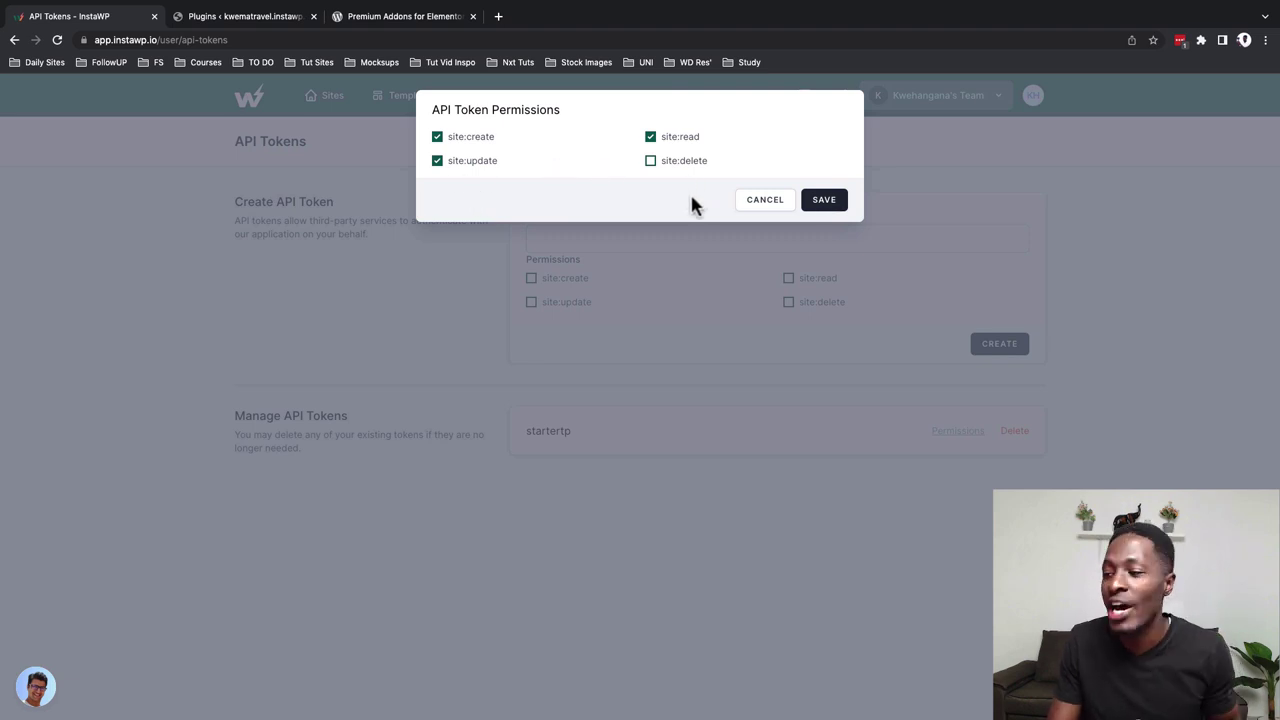
{"action": "left_click", "coordinate": [810, 205]}
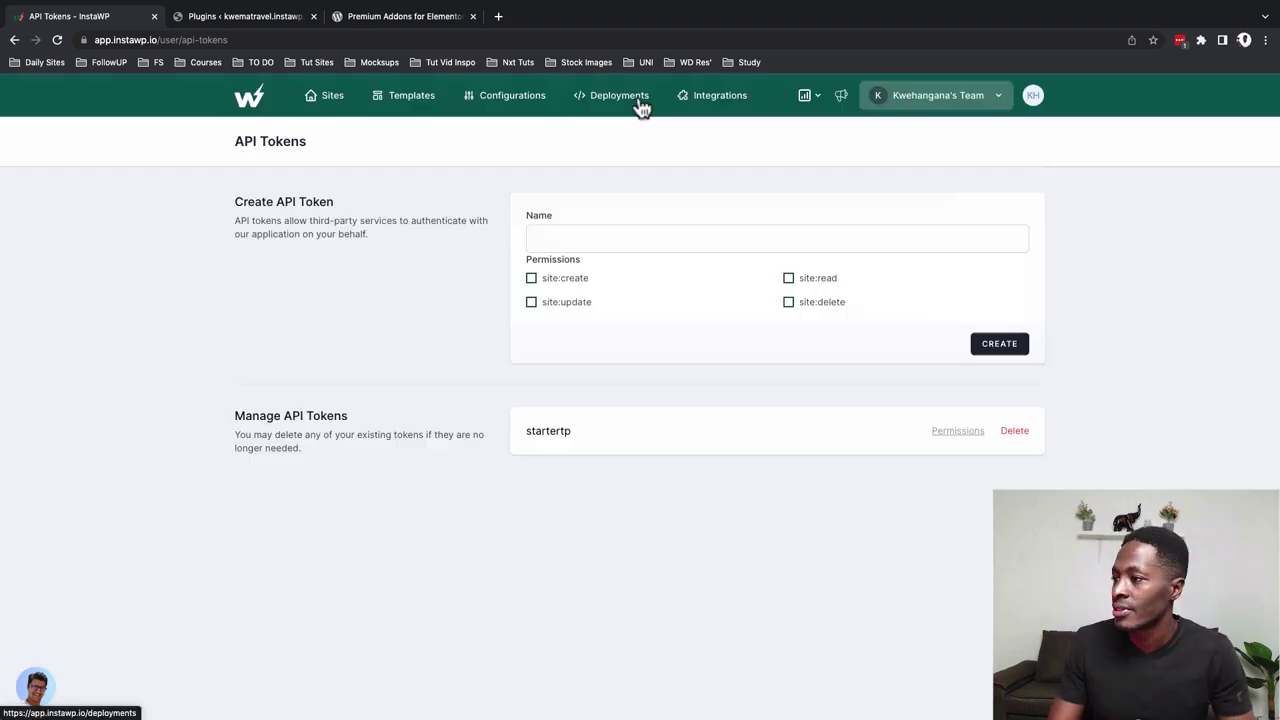
{"action": "left_click", "coordinate": [697, 100]}
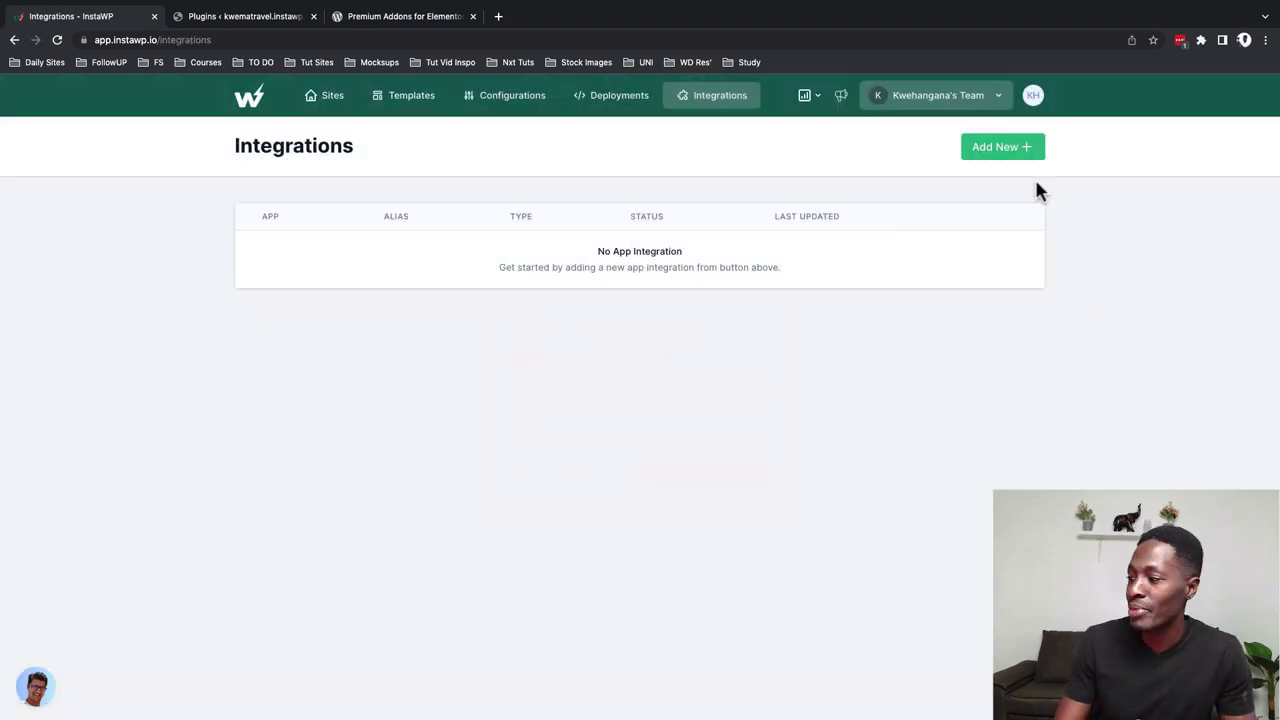
{"action": "left_click", "coordinate": [1011, 158]}
{"action": "left_click", "coordinate": [704, 412]}
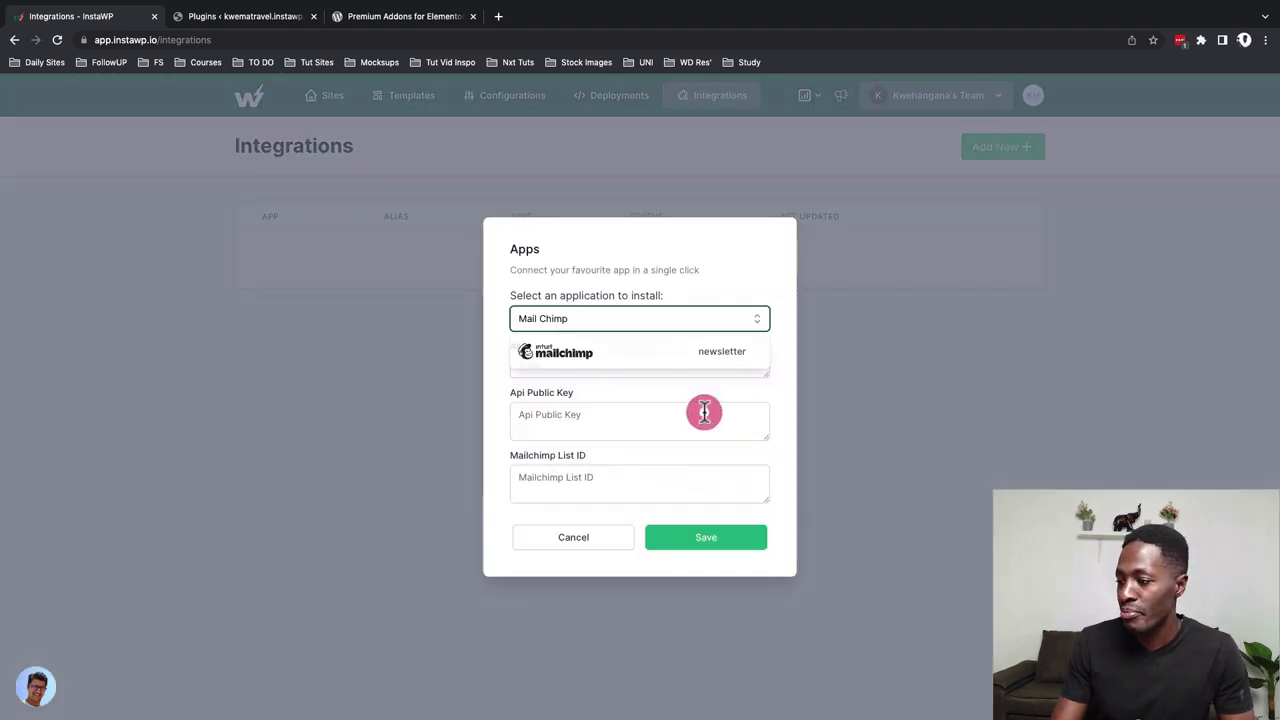
{"action": "left_click", "coordinate": [664, 368]}
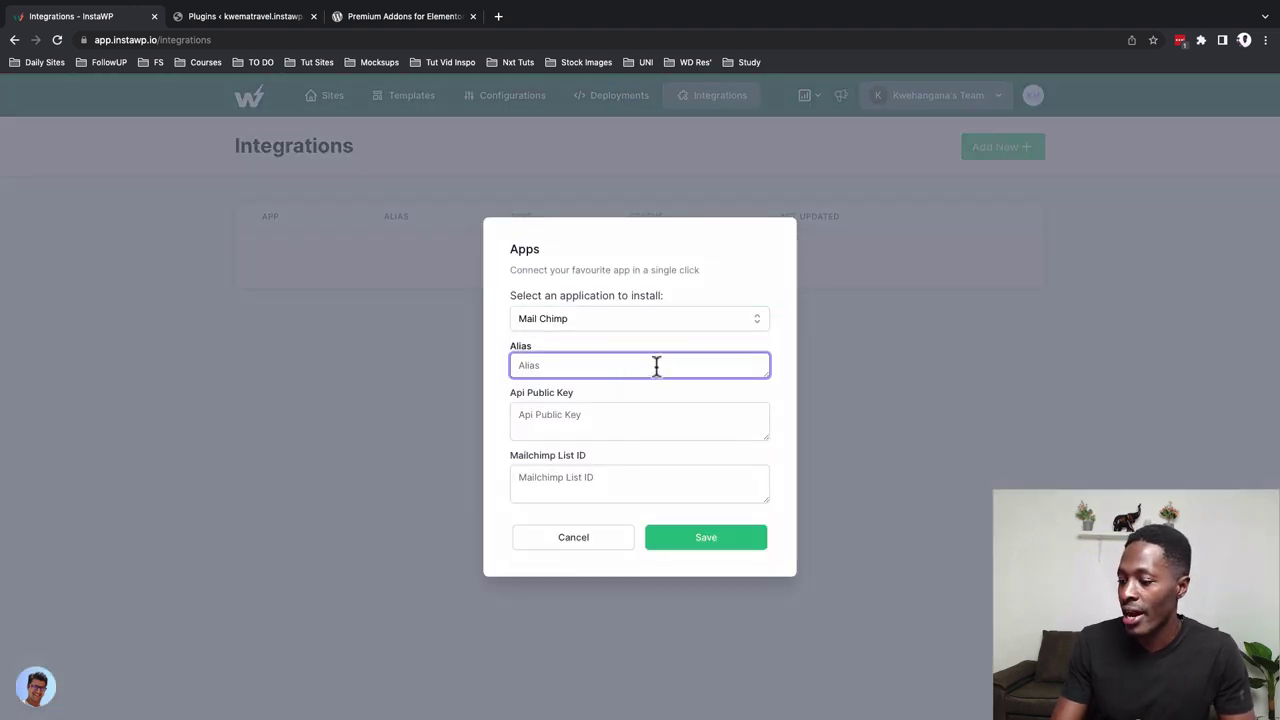
{"action": "left_click", "coordinate": [630, 419]}
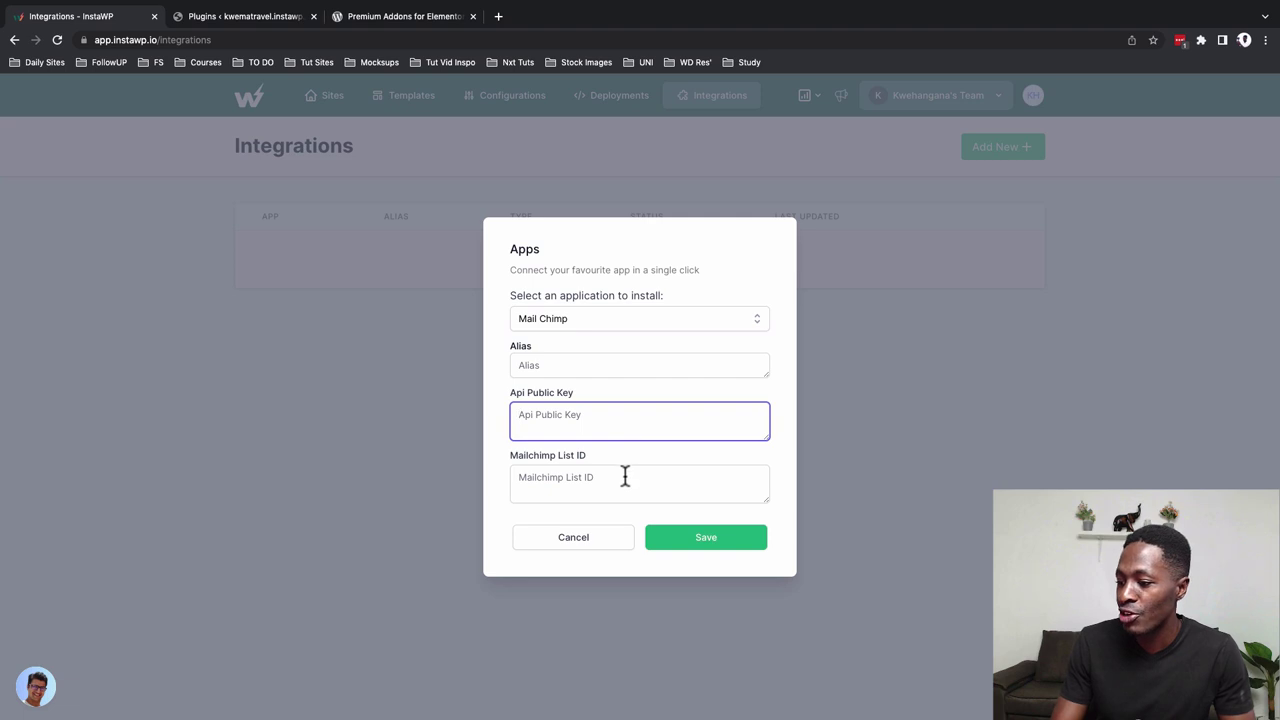
{"action": "left_click", "coordinate": [623, 477]}
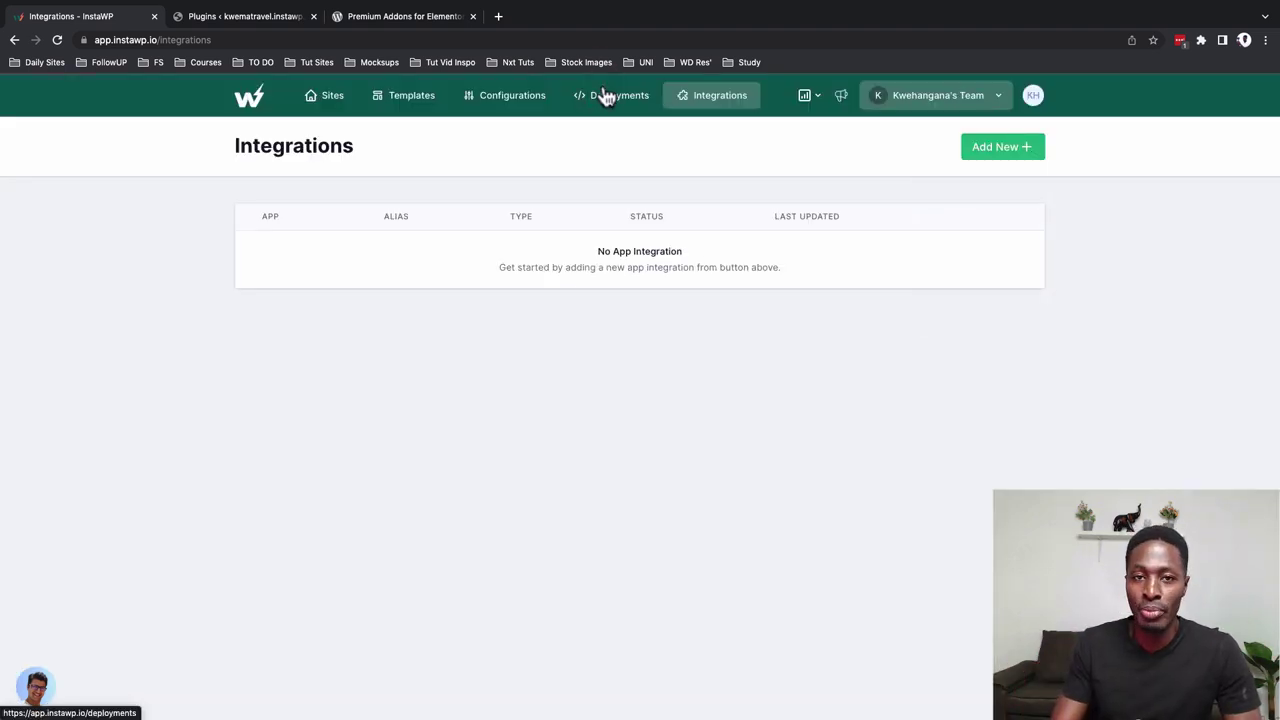
On Deployments, go through the Git repository form as private: SSH link, branch main, folder, commands
{"action": "left_click", "coordinate": [604, 94]}
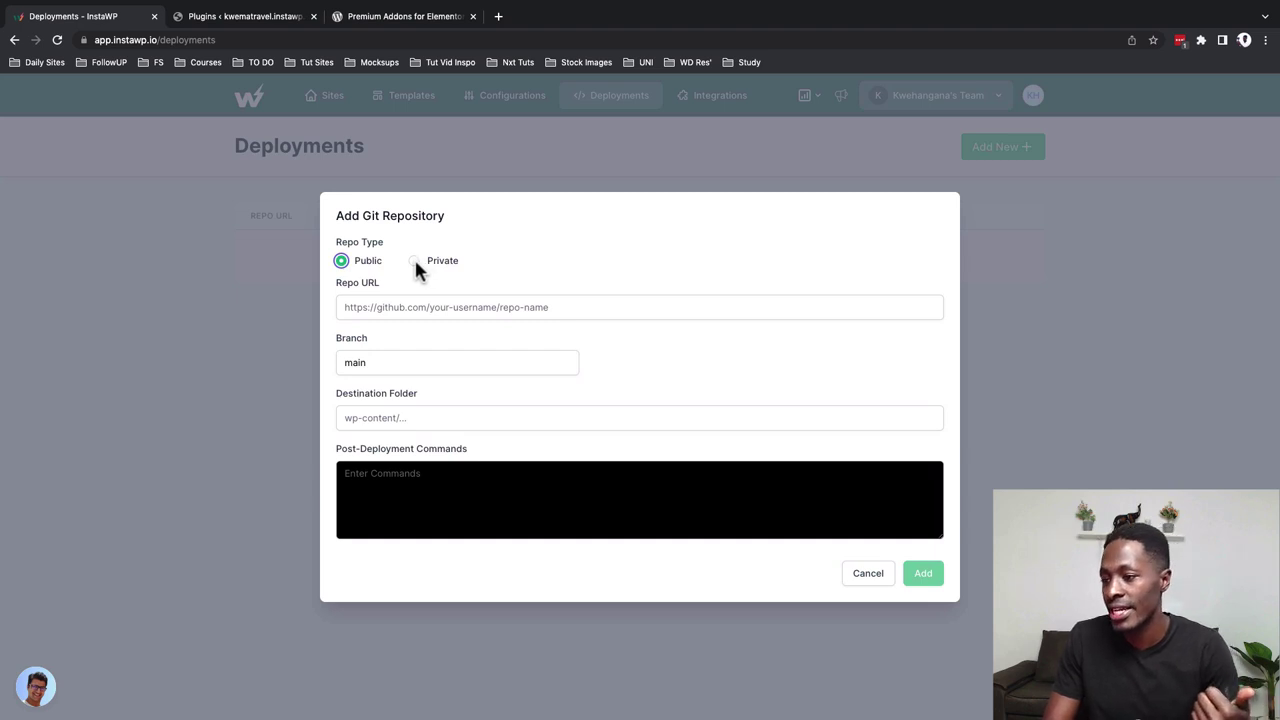
{"action": "left_click", "coordinate": [414, 261]}
{"action": "left_click", "coordinate": [408, 287]}
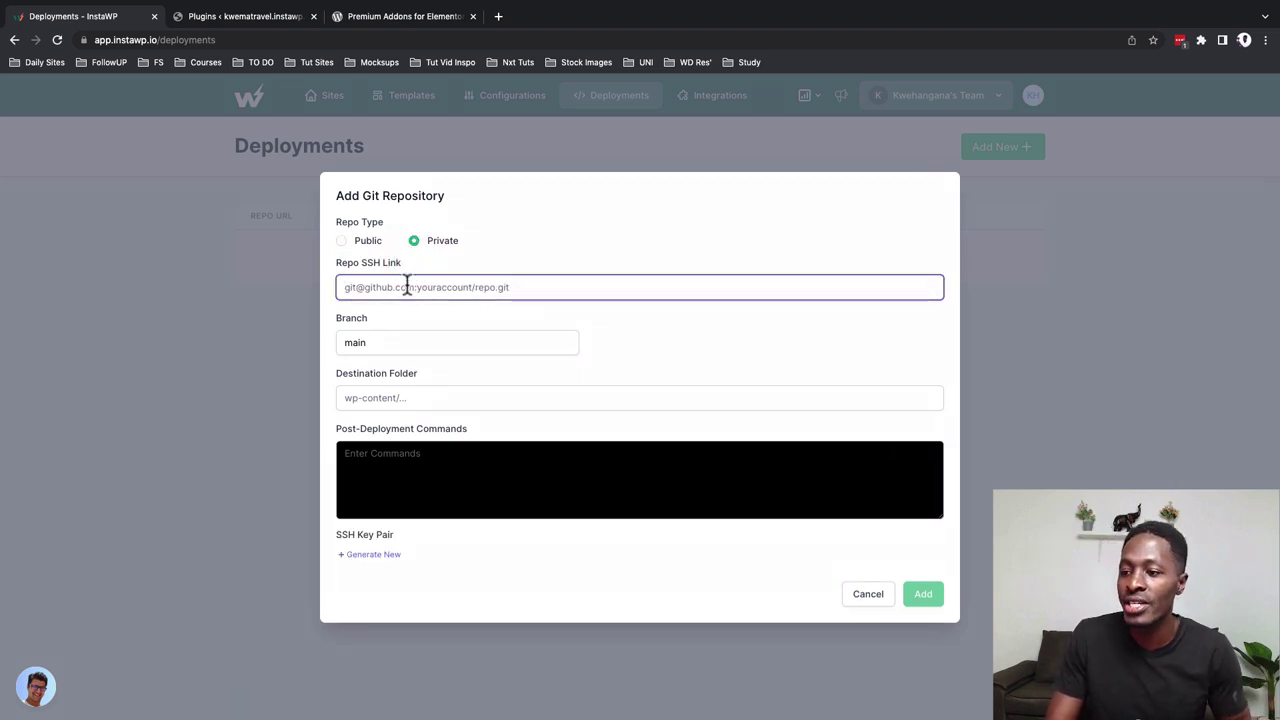
{"action": "double_click", "coordinate": [404, 342]}
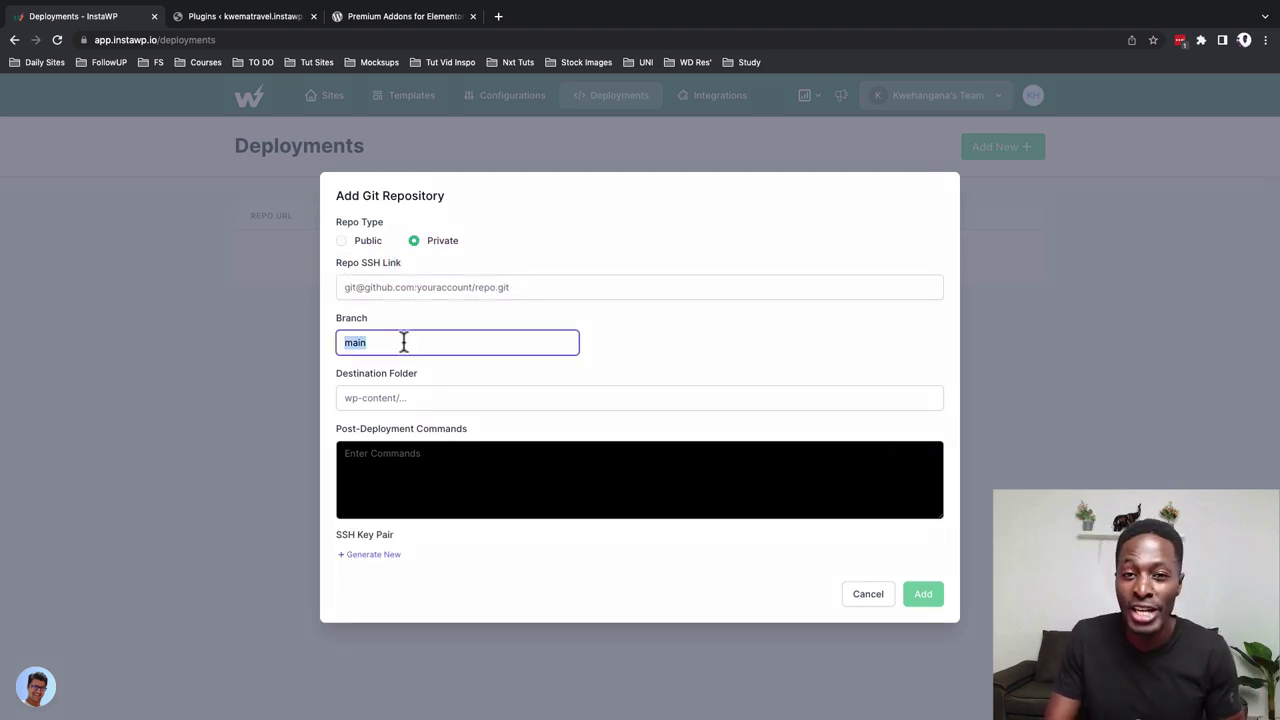
{"action": "left_click", "coordinate": [414, 398]}
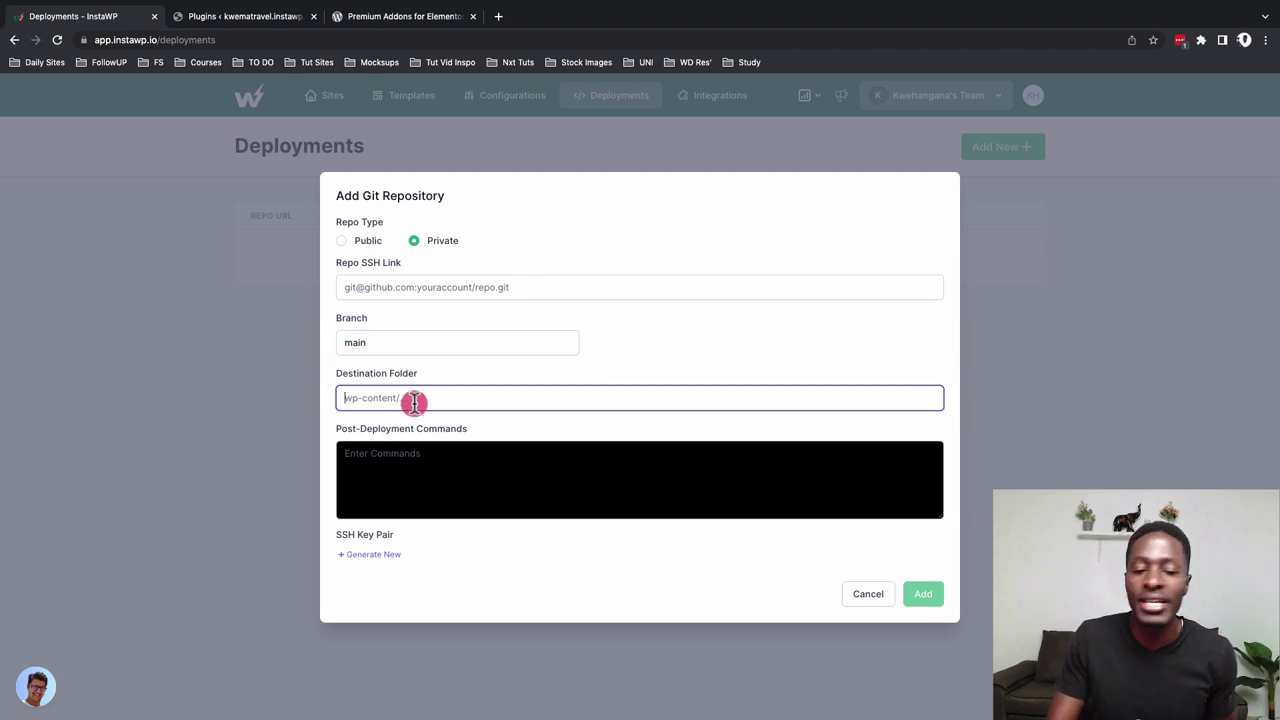
{"action": "left_click", "coordinate": [429, 463]}
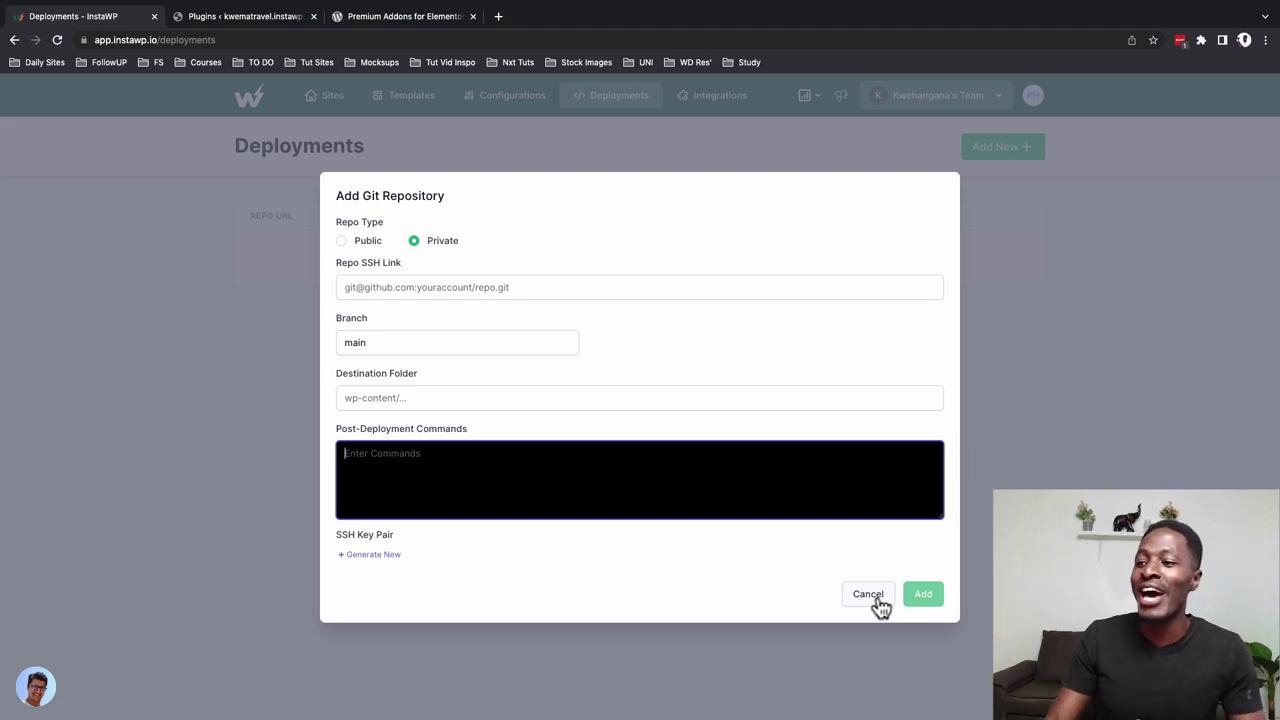
Switch the repository type to public, visit the URL and commands fields, then cancel the form
{"action": "left_click", "coordinate": [366, 243]}
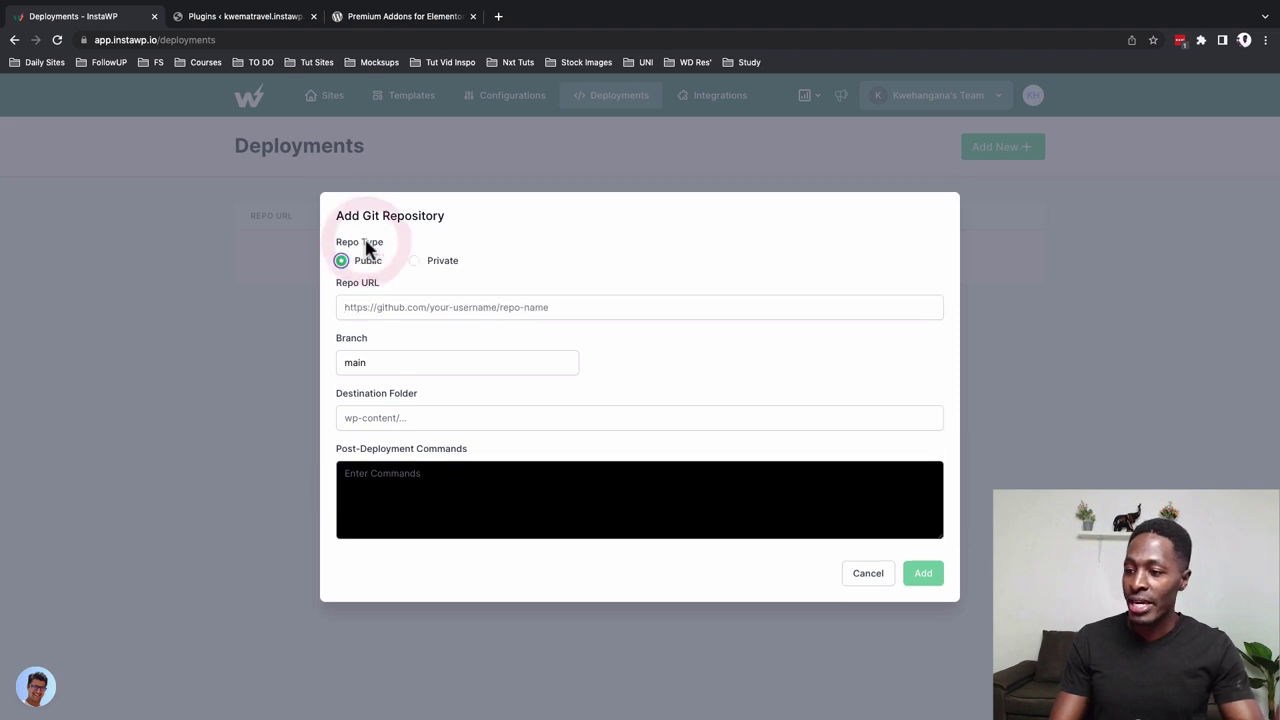
{"action": "left_click", "coordinate": [380, 310]}
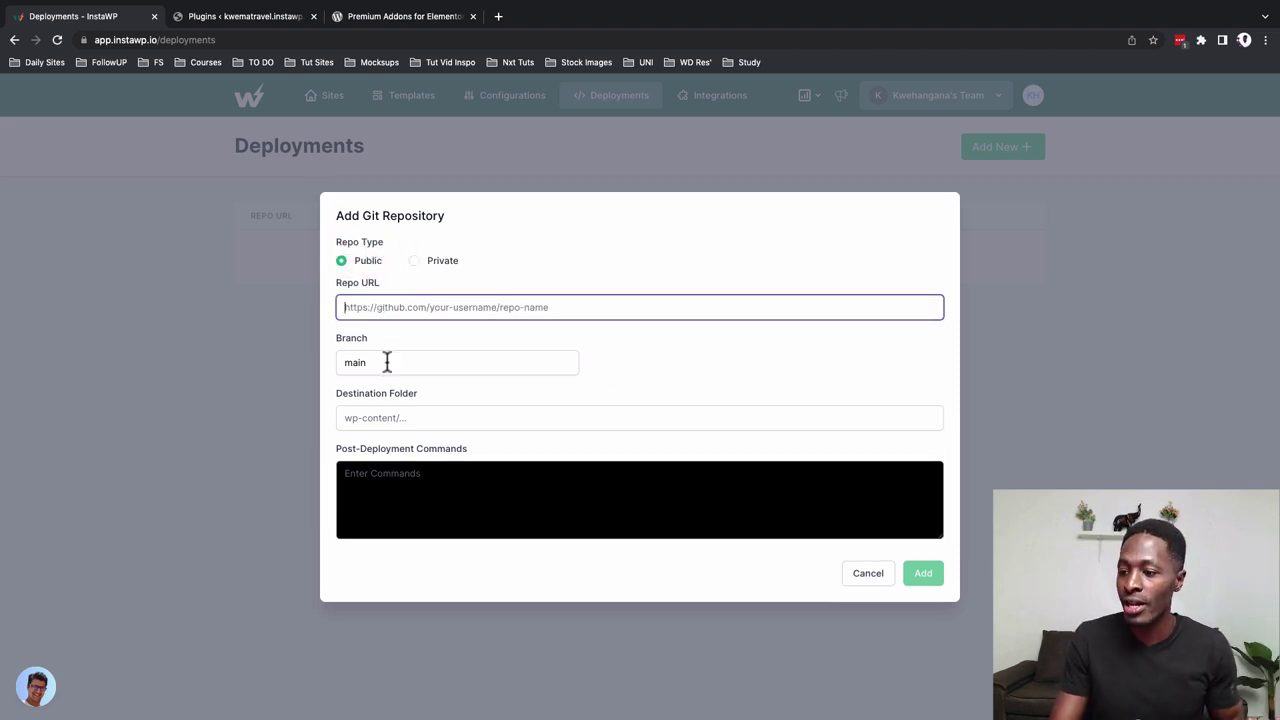
{"action": "left_click", "coordinate": [390, 476]}
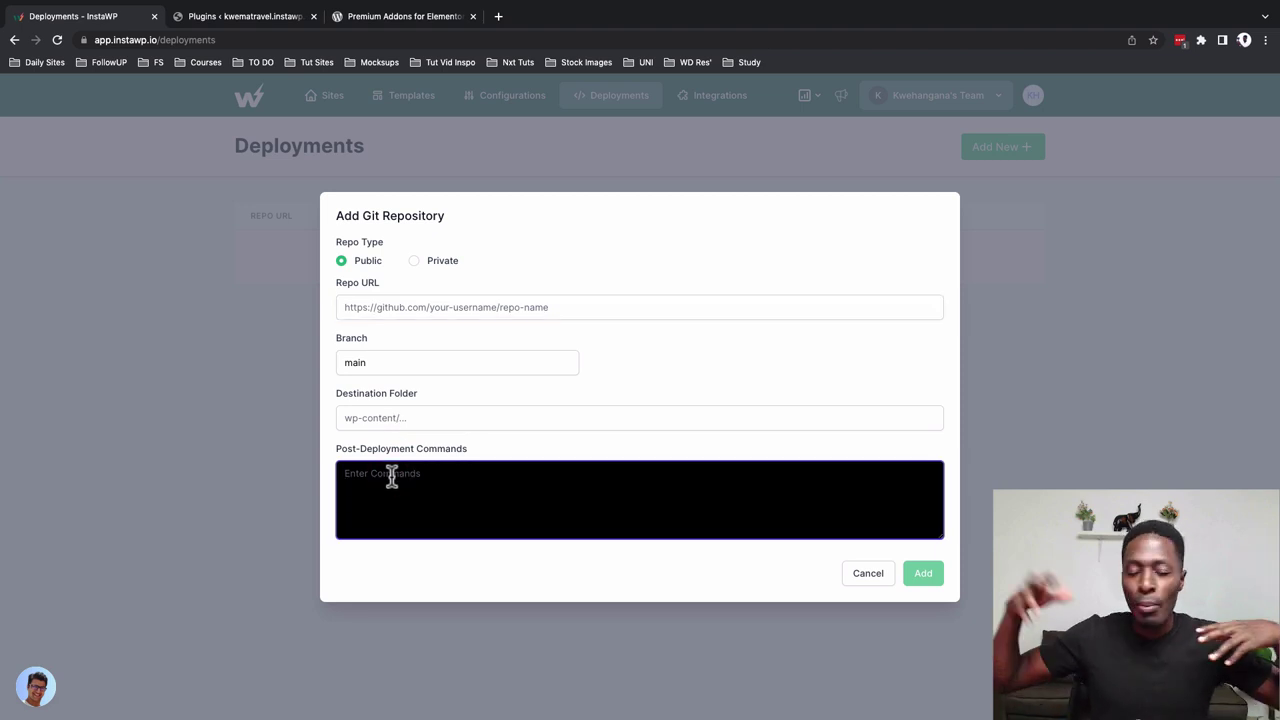
{"action": "left_click", "coordinate": [386, 106]}
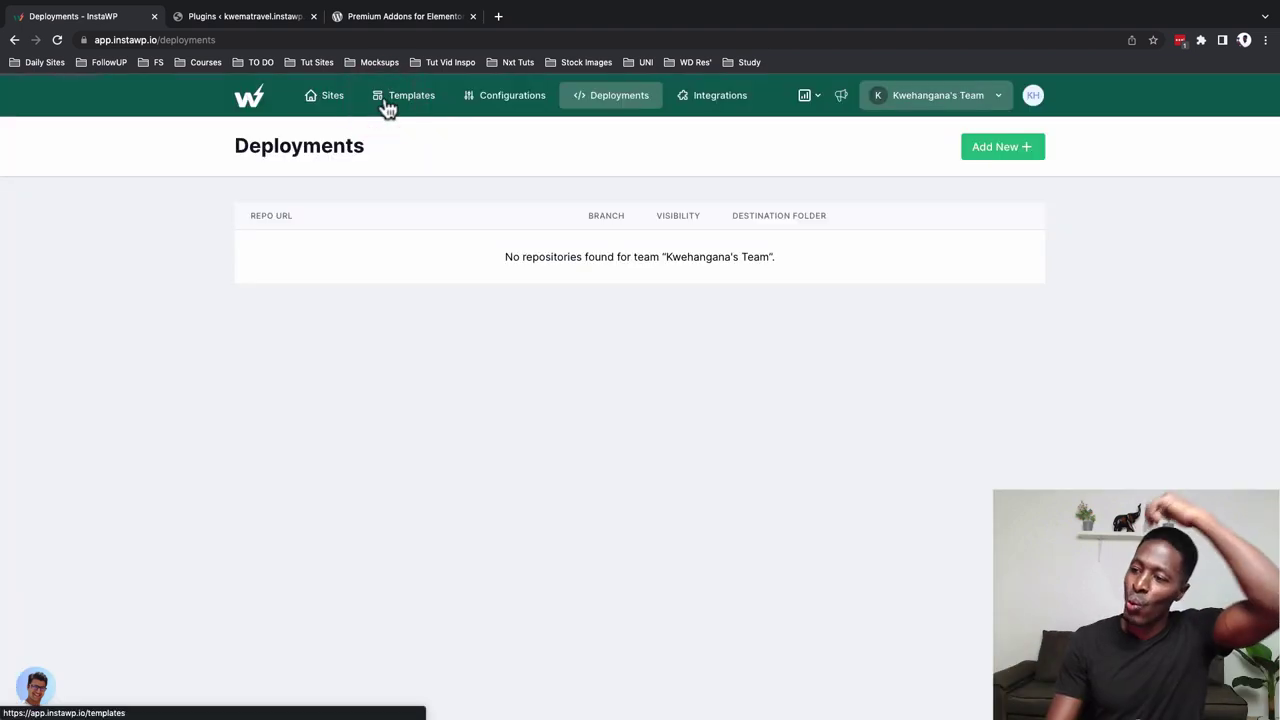
Start a new shared template using kwematravel.instawp.xyz as the source site
{"action": "left_click", "coordinate": [386, 106]}
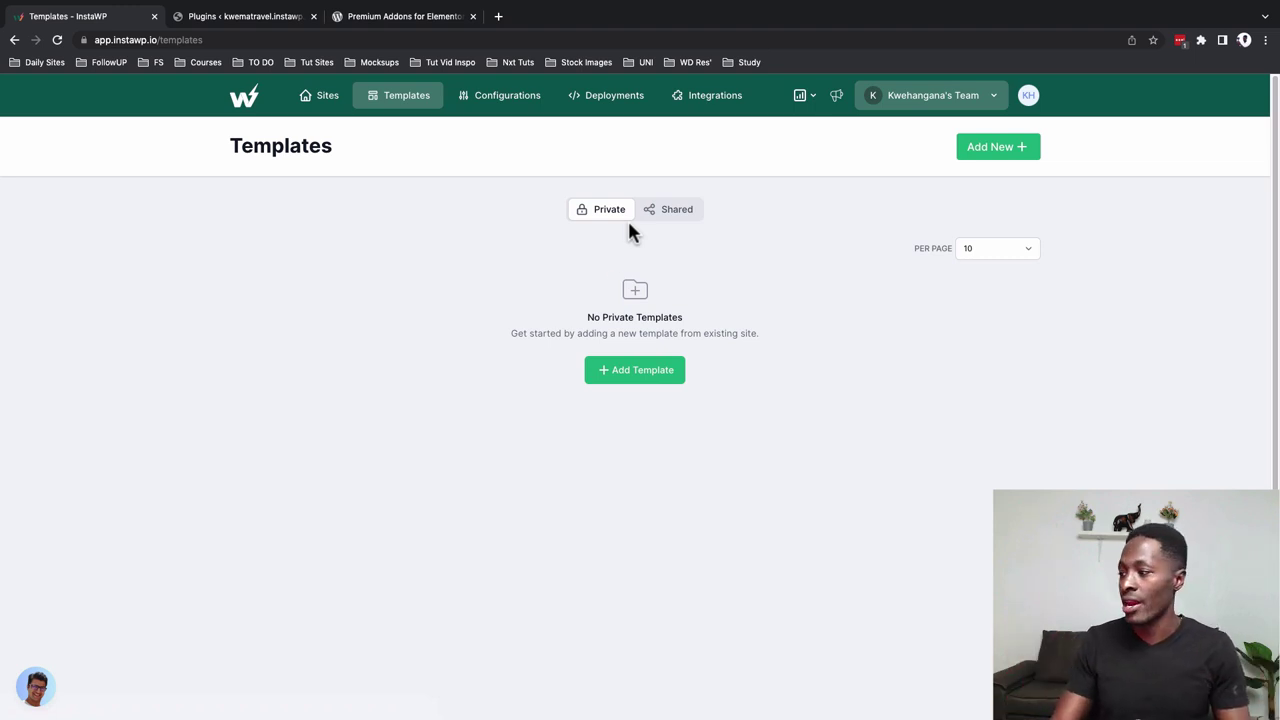
{"action": "left_click", "coordinate": [637, 243]}
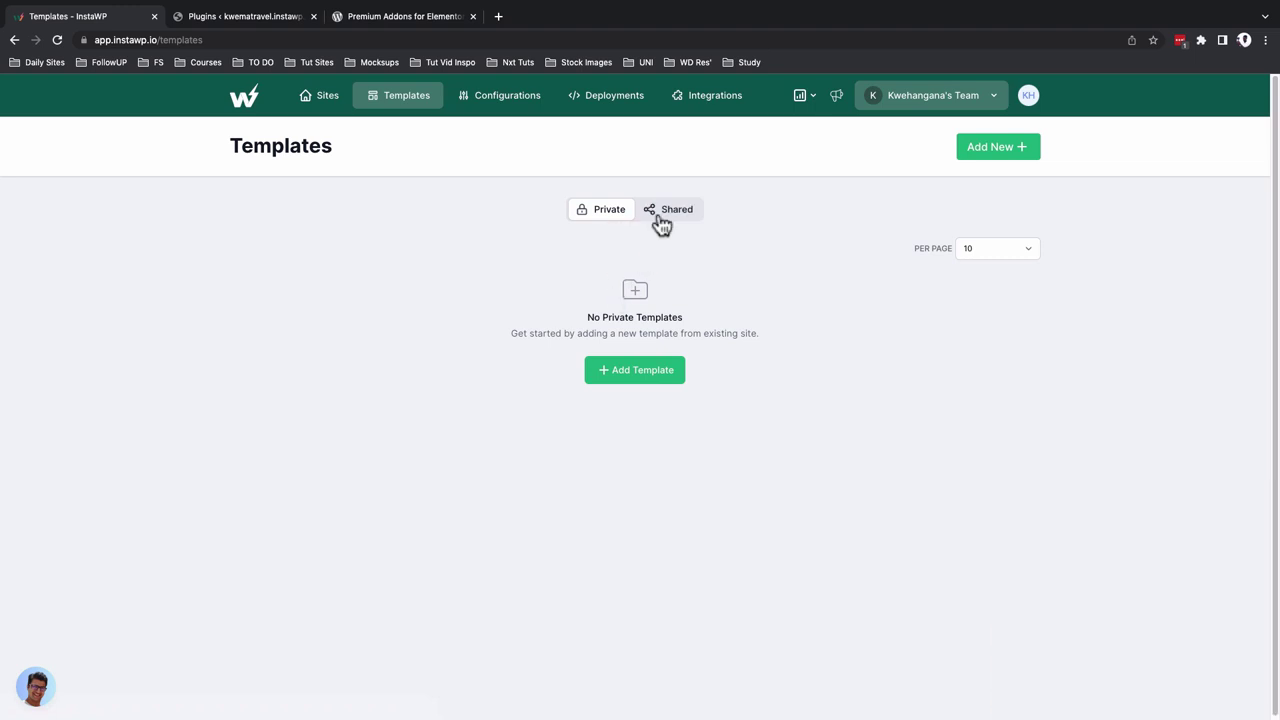
{"action": "left_click", "coordinate": [661, 222]}
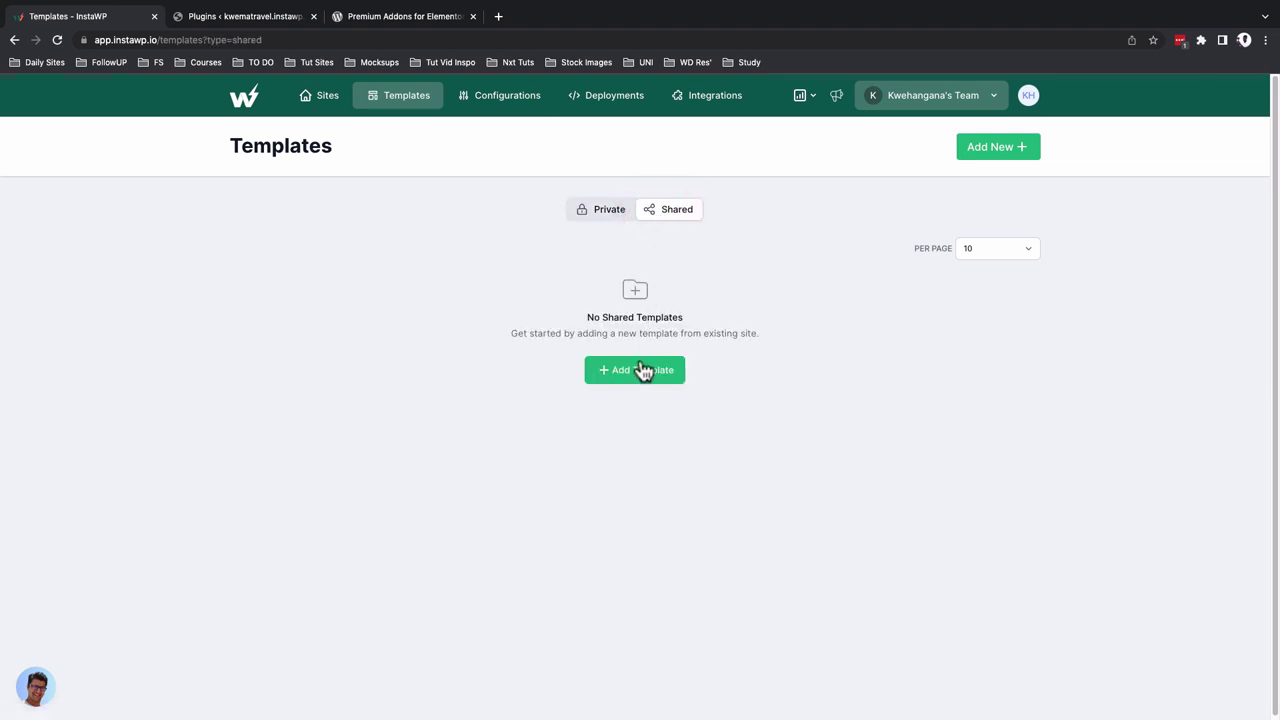
{"action": "left_click", "coordinate": [643, 371]}
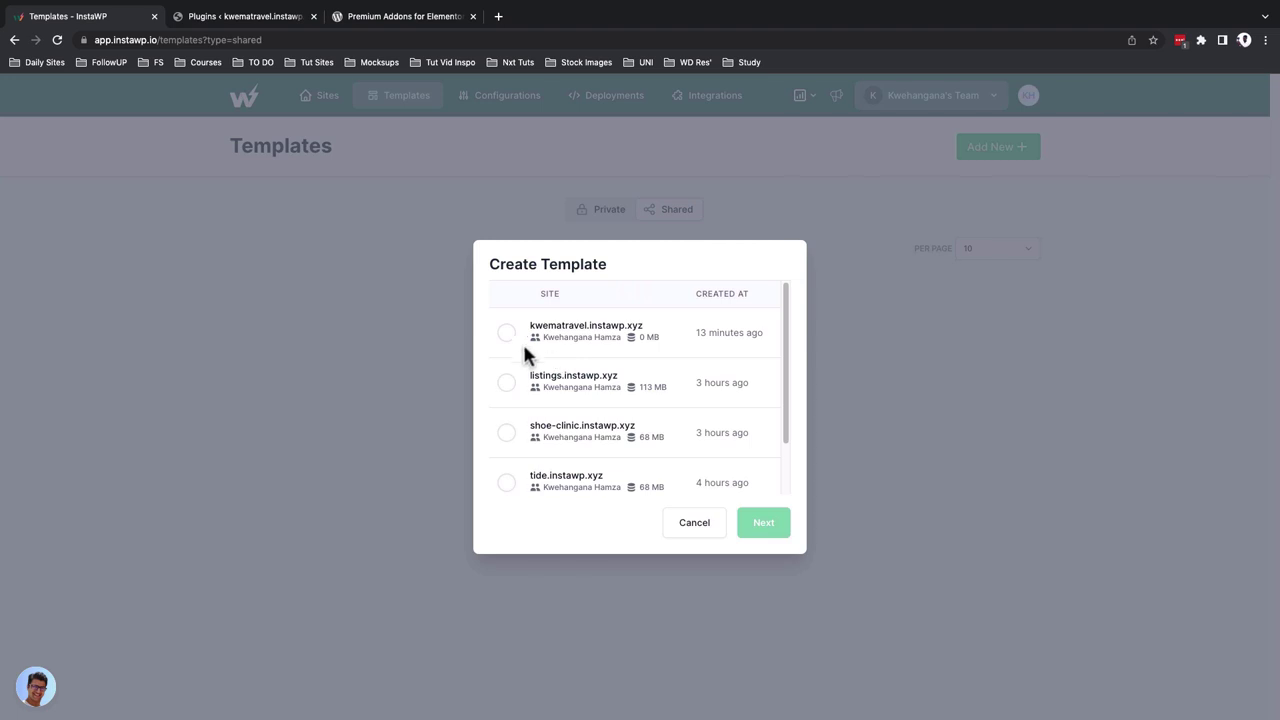
{"action": "scroll", "coordinate": [527, 480], "scroll_direction": "down", "scroll_amount": 2}
{"action": "scroll", "coordinate": [527, 480], "scroll_direction": "up", "scroll_amount": 1}
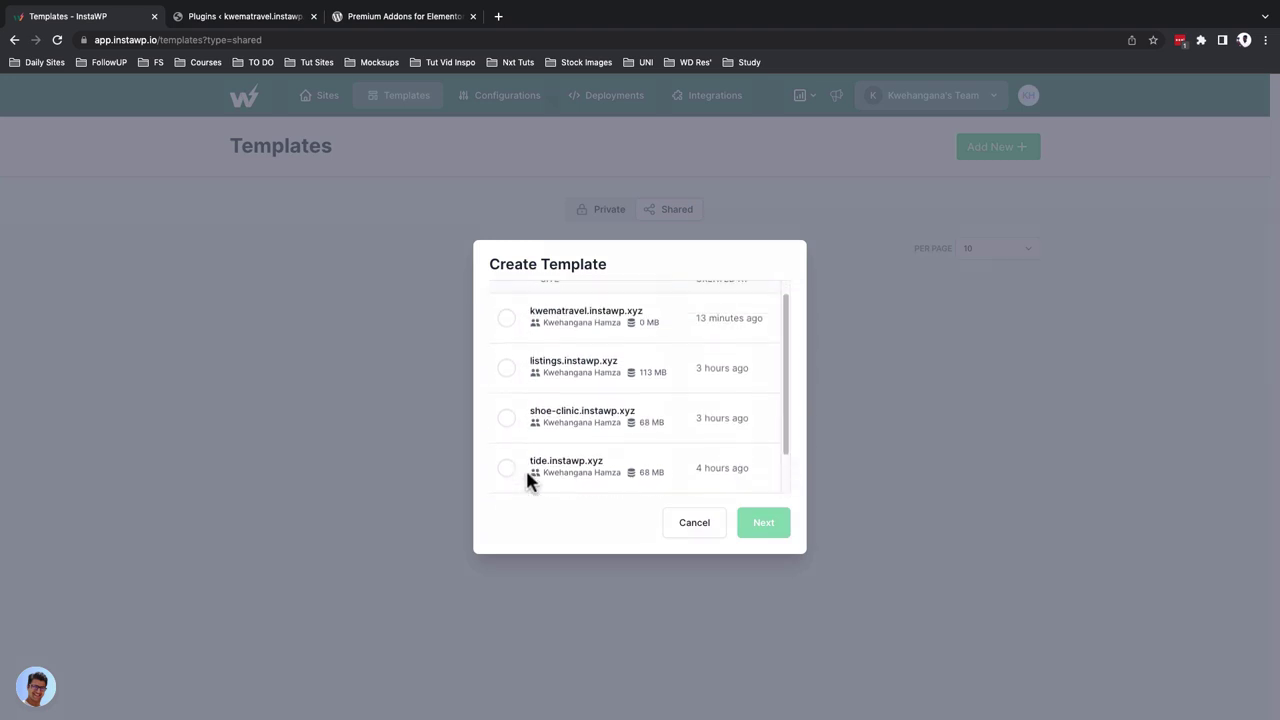
{"action": "scroll", "coordinate": [527, 478], "scroll_direction": "up", "scroll_amount": 1}
{"action": "left_click", "coordinate": [560, 330]}
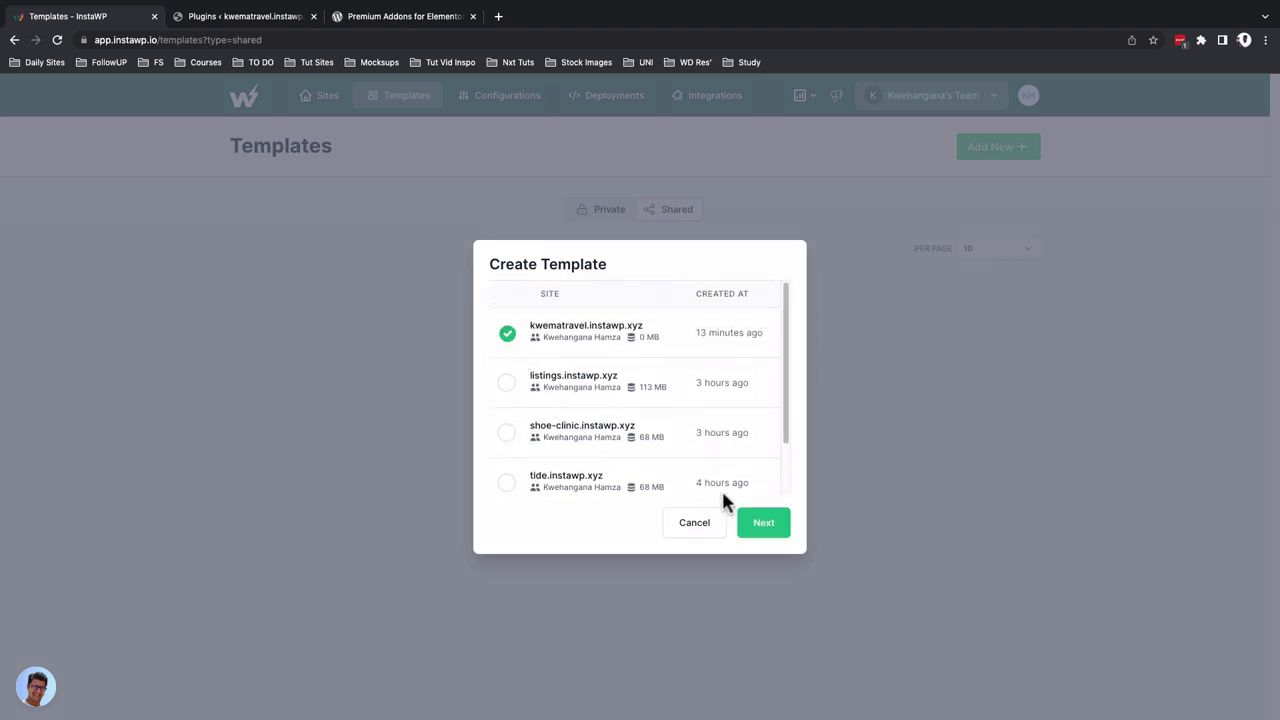
{"action": "left_click", "coordinate": [768, 528]}
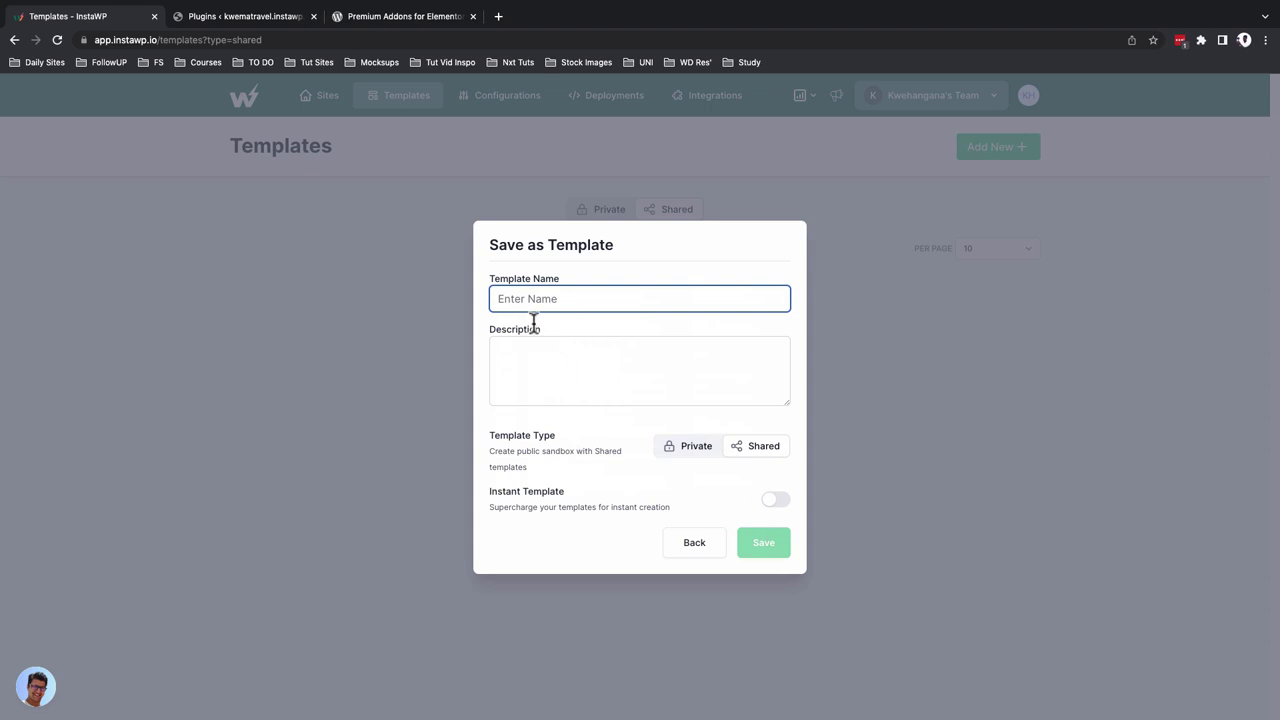
Name it 'Kwema Travel', describe it 'Travel stories for kwema accross Afrika and Europe', enable instant, and save
{"action": "type", "text": "Kwema Travel"}
{"action": "key", "text": "Tab"}
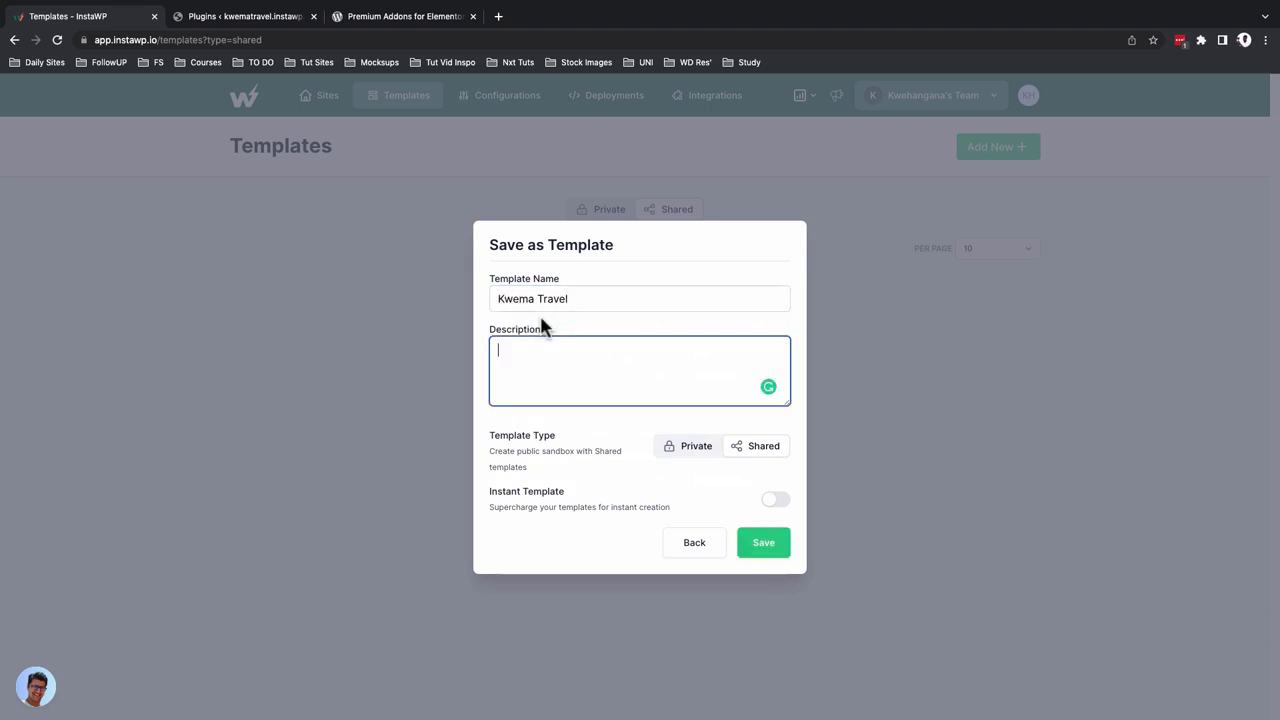
{"action": "type", "text": "Travel stories for kwema accross Afrika and Europe"}
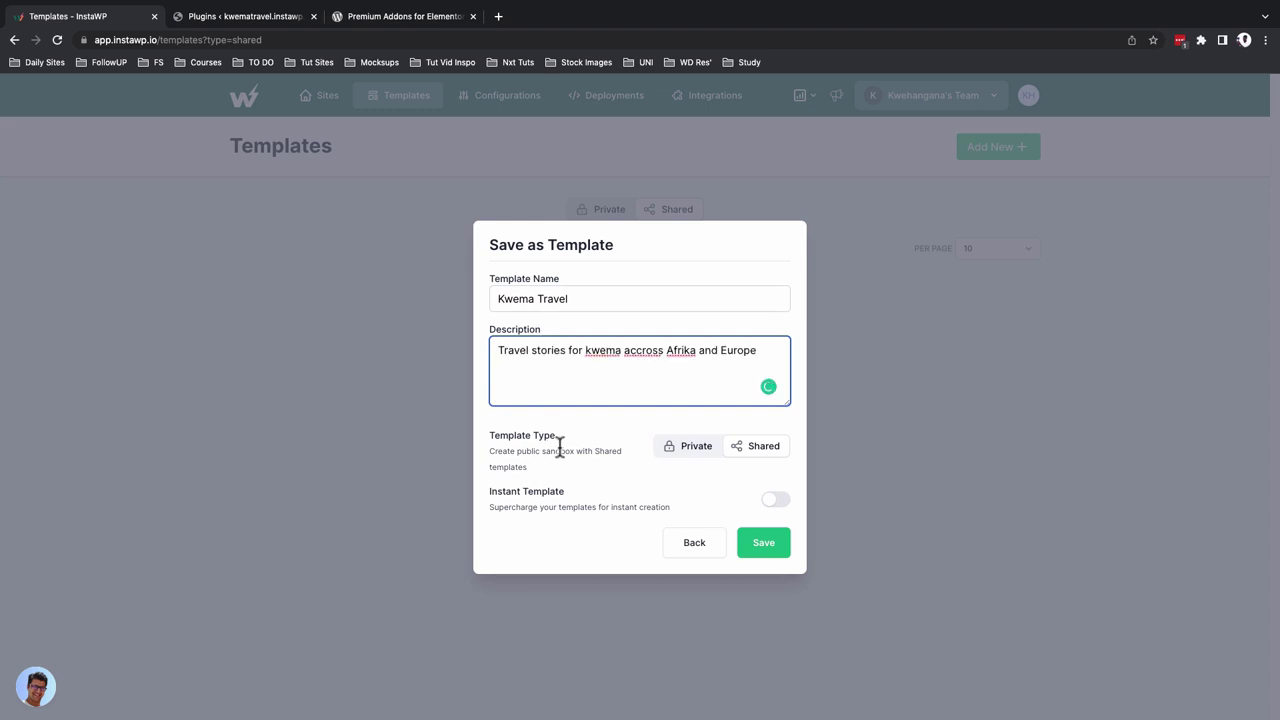
{"action": "left_click", "coordinate": [775, 499]}
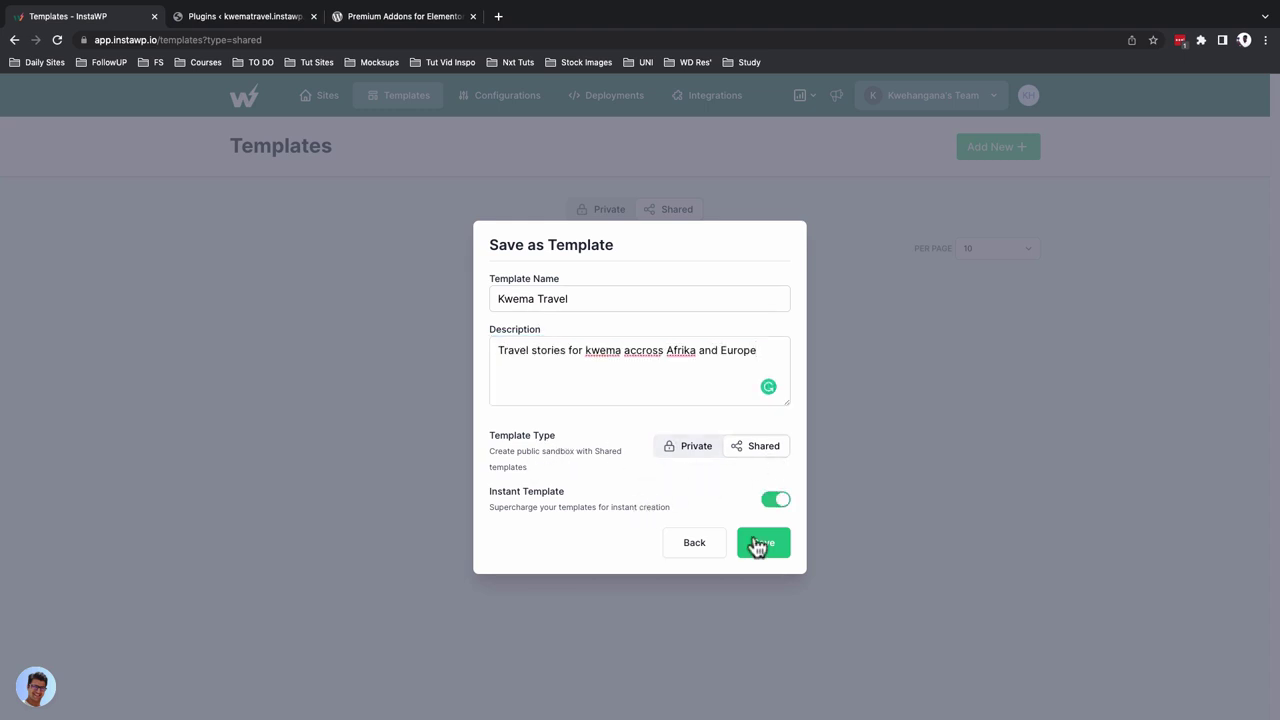
{"action": "left_click", "coordinate": [757, 545]}
{"action": "left_click", "coordinate": [755, 548]}
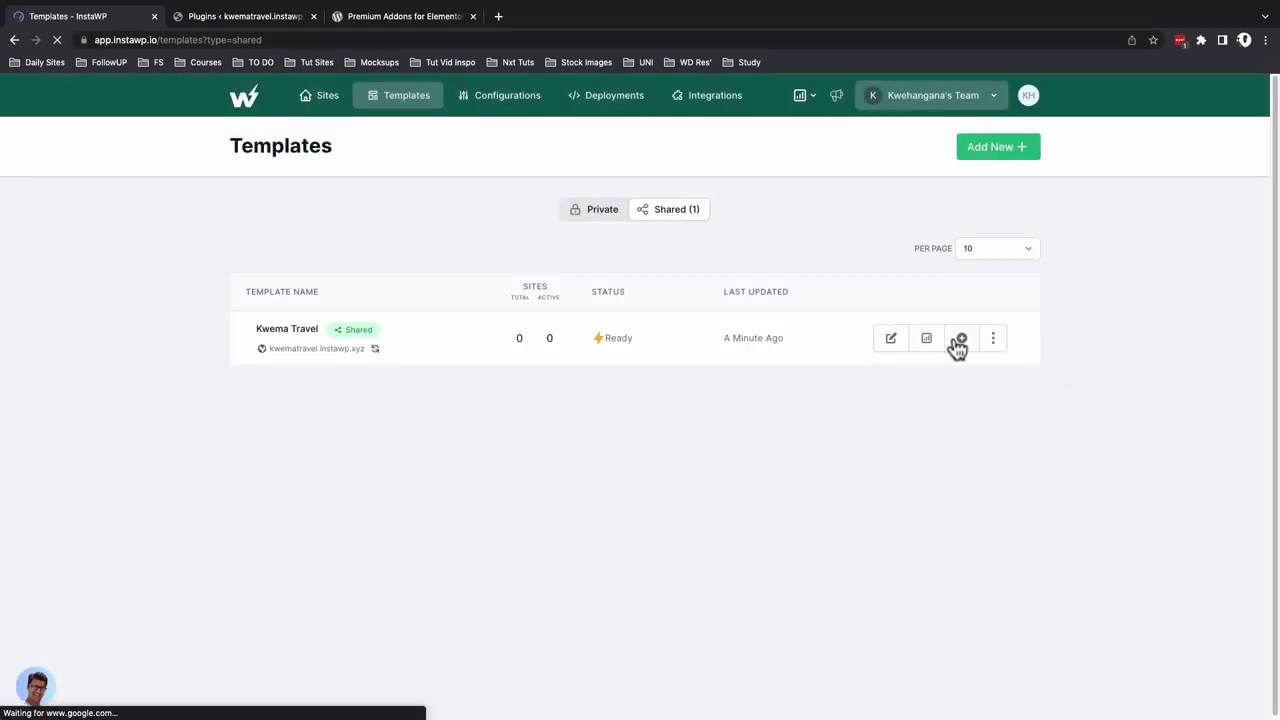
Create the blanko site from Kwema Travel, open it, then copy the template's shared launch link
{"action": "left_click", "coordinate": [960, 340]}
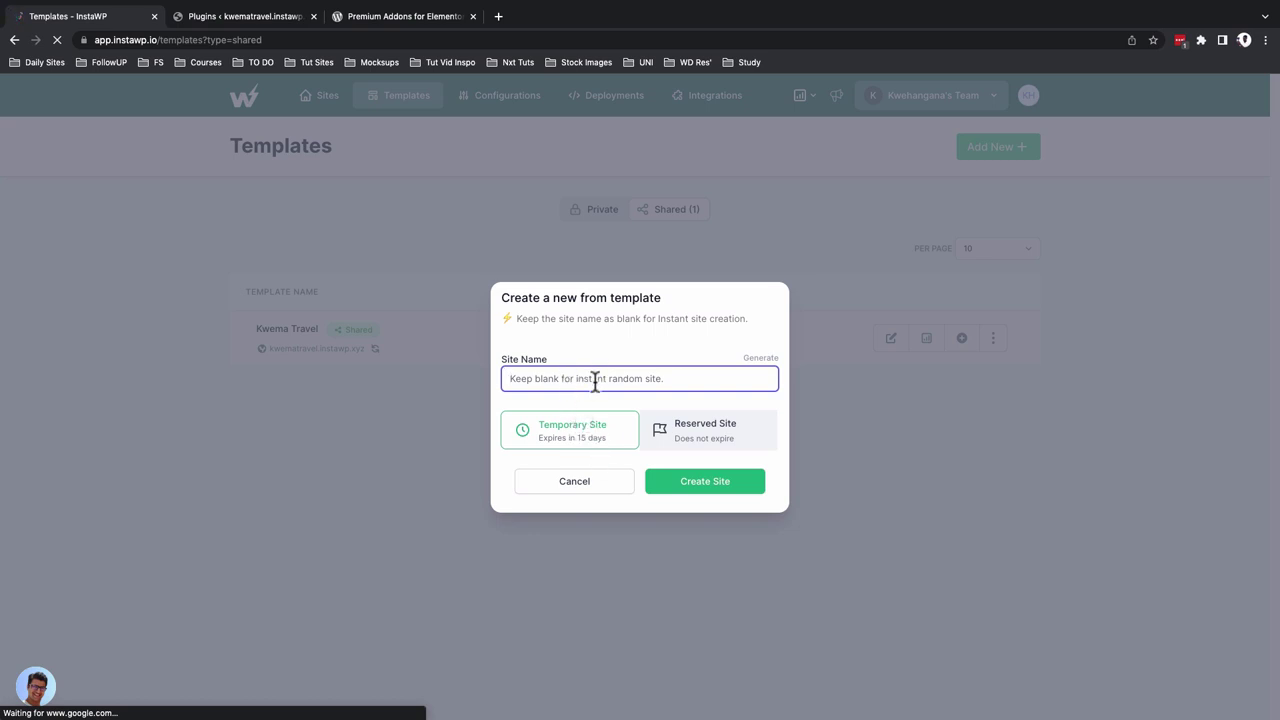
{"action": "type", "text": "blanko"}
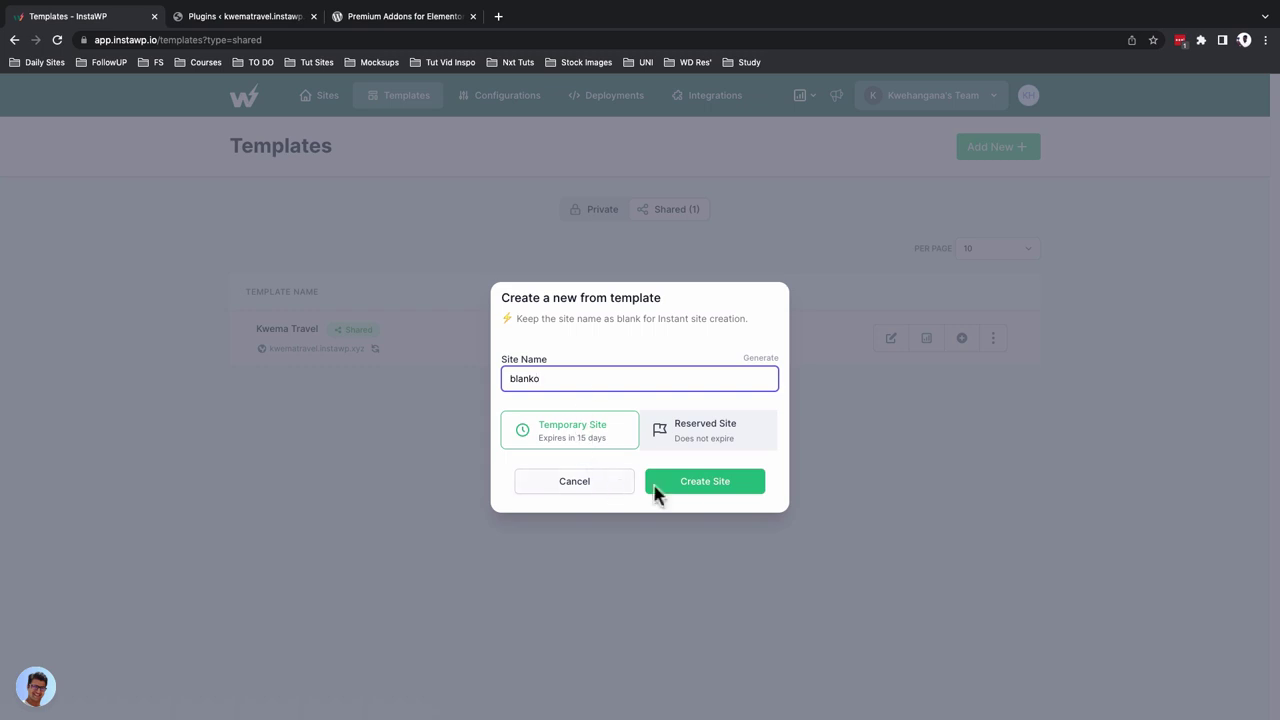
{"action": "left_click", "coordinate": [686, 490]}
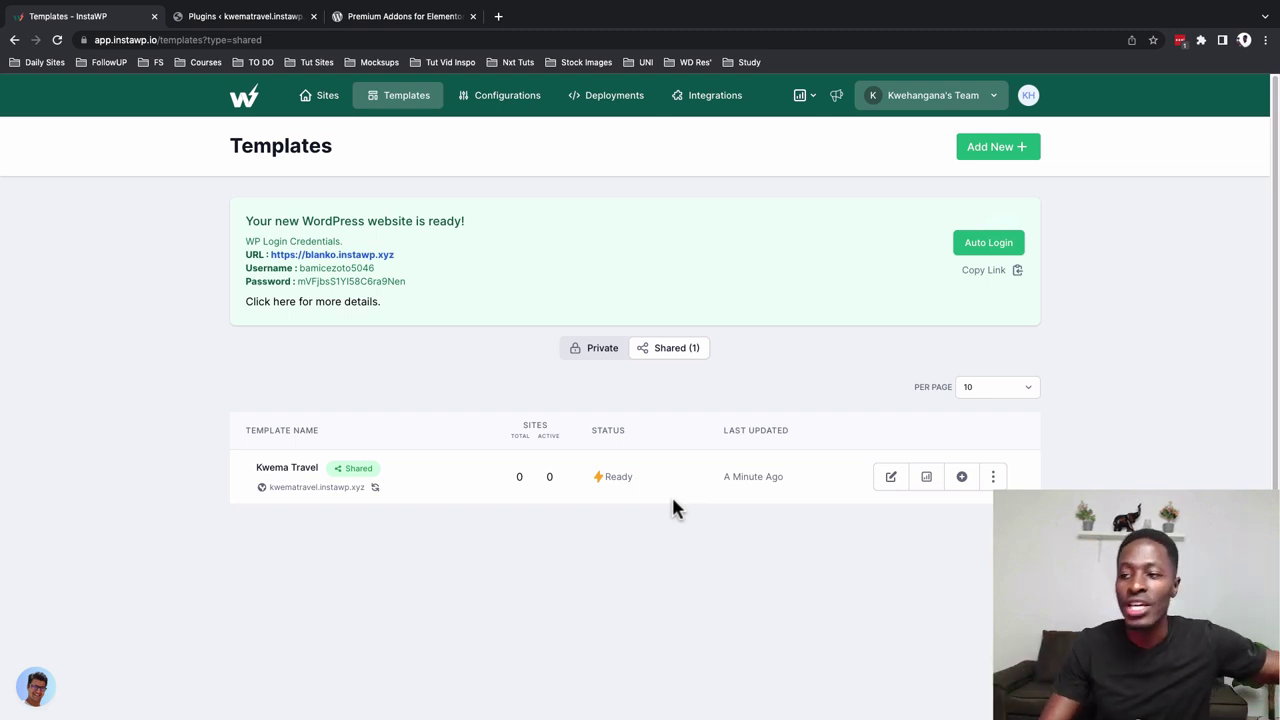
{"action": "left_click", "coordinate": [722, 507]}
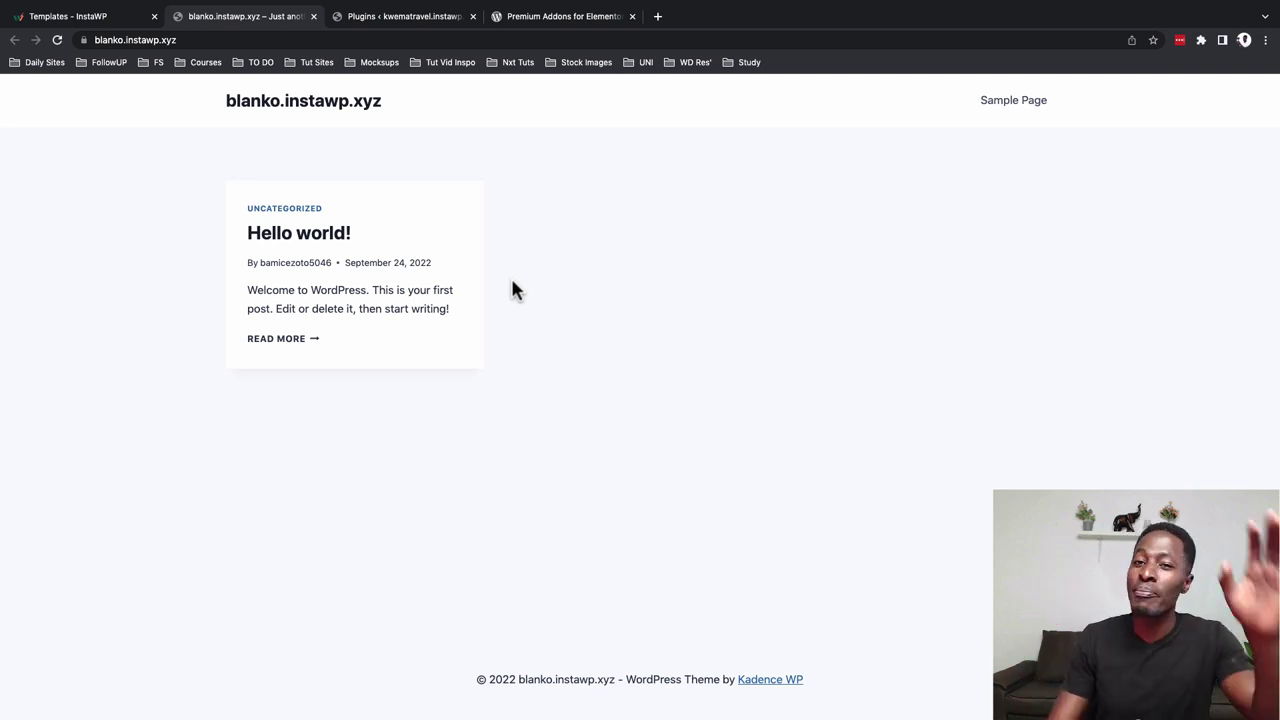
{"action": "left_click", "coordinate": [100, 16]}
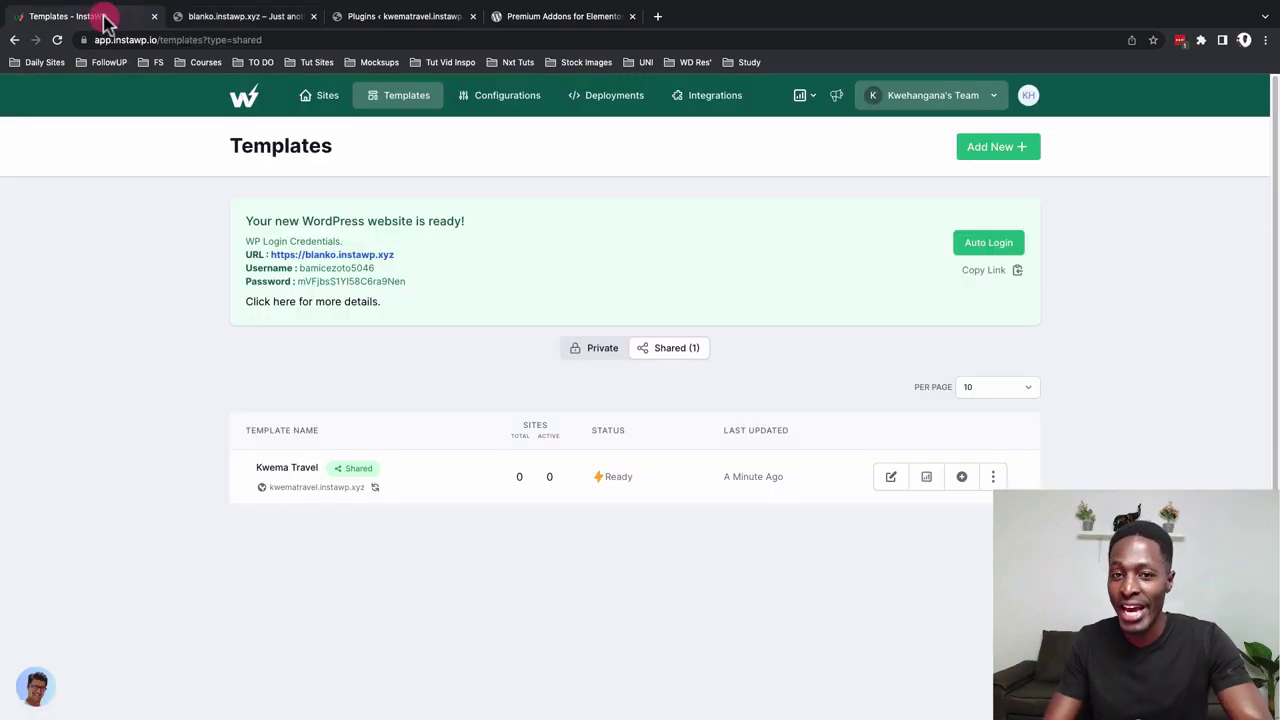
{"action": "left_click", "coordinate": [356, 470]}
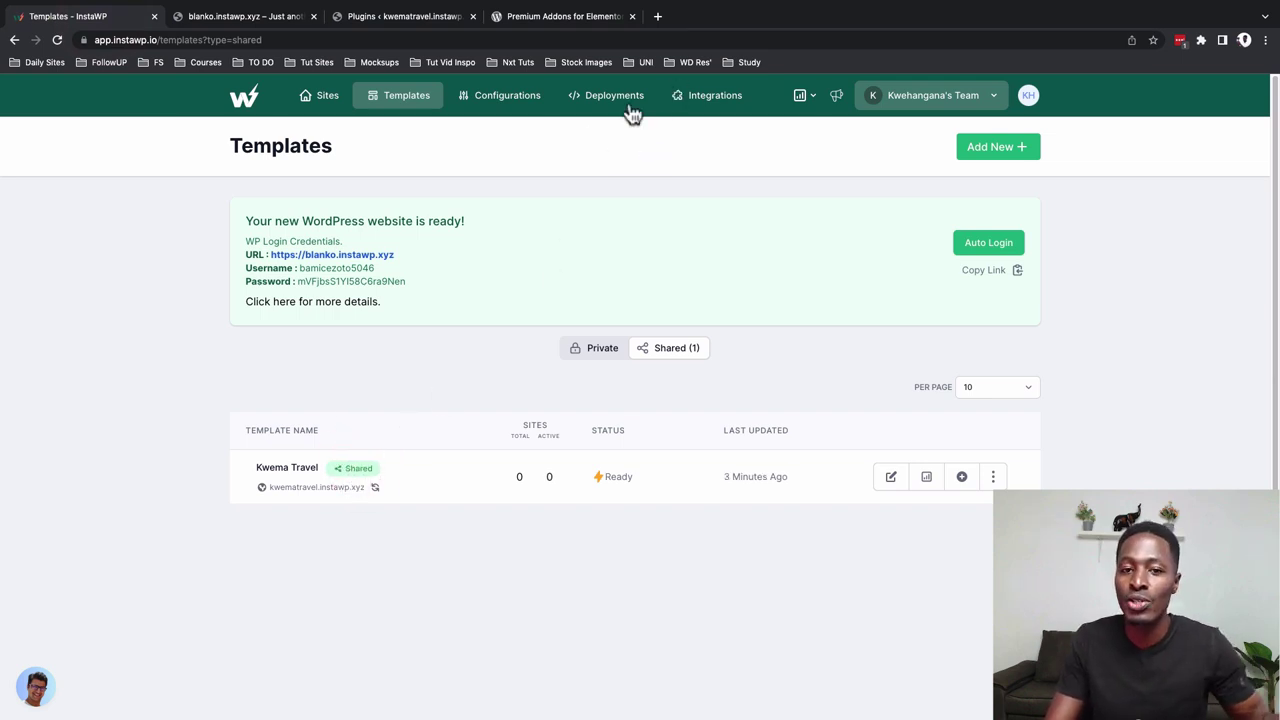
Load the Kwema Travel template's launch link in a new private browsing window
{"action": "left_click", "coordinate": [657, 17]}
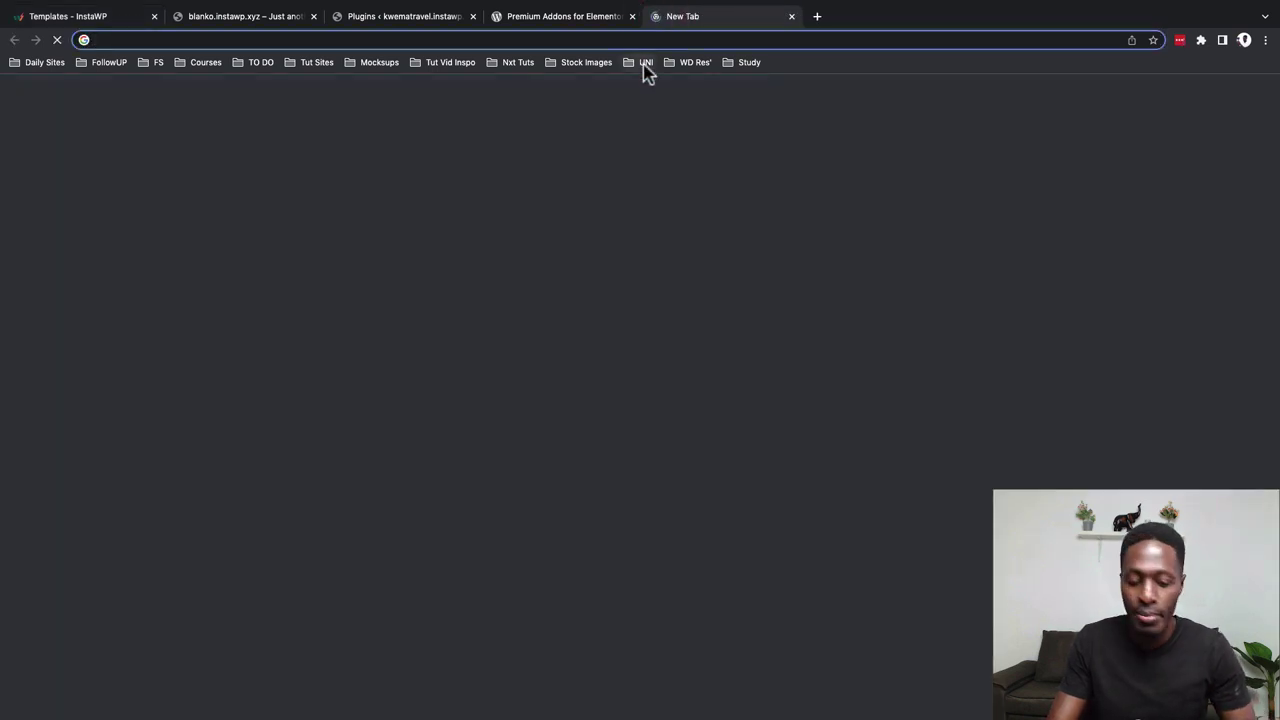
{"action": "type", "text": "https://app.instawp.io/launch?t=kwema-travel"}
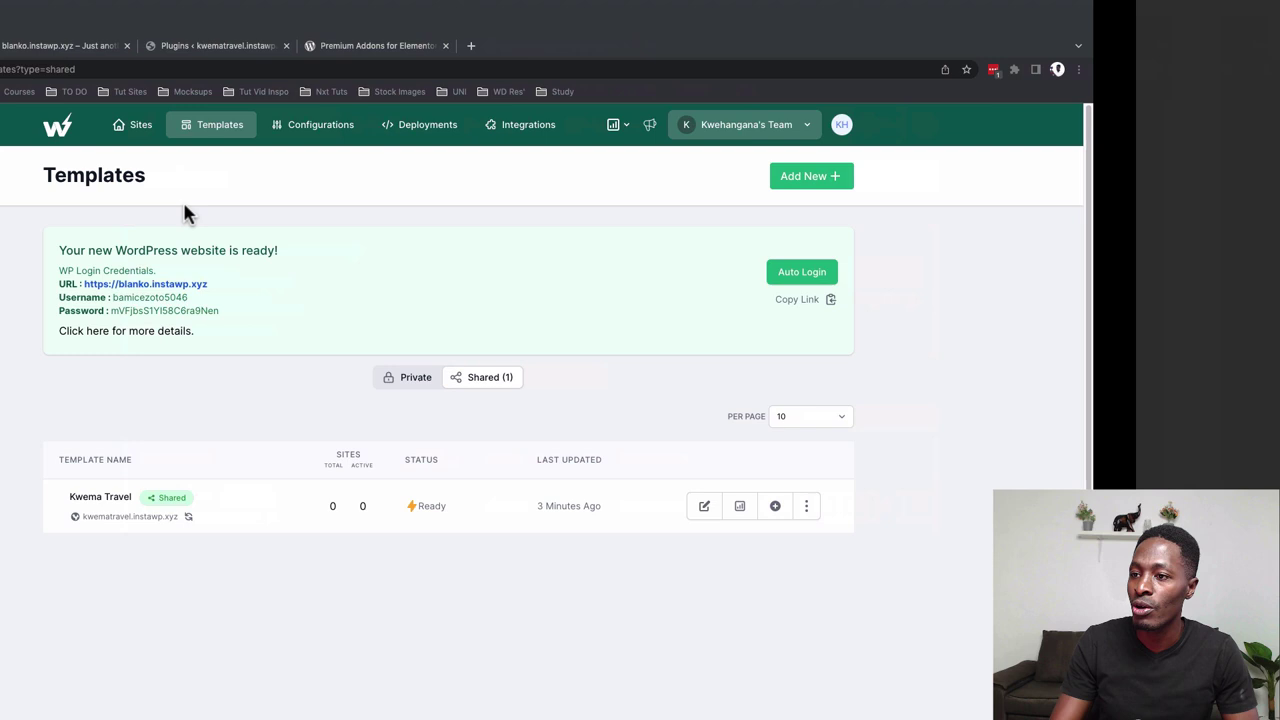
{"action": "key", "text": "ctrl+shift+n"}
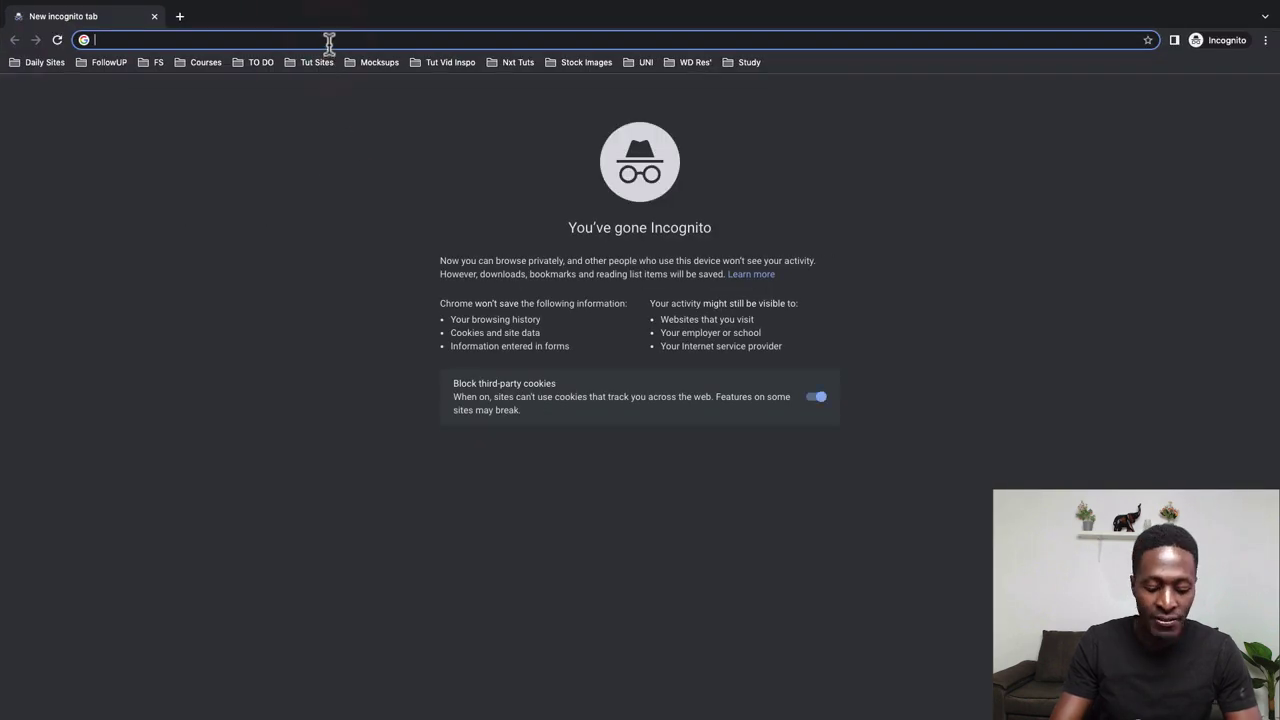
{"action": "type", "text": "https://app.instawp.io/launch?t=kwema-travel"}
{"action": "key", "text": "Return"}
Enter an e-mail address and launch a new WordPress site from the template
{"action": "key", "text": "BackSpace"}
{"action": "key", "text": "BackSpace"}
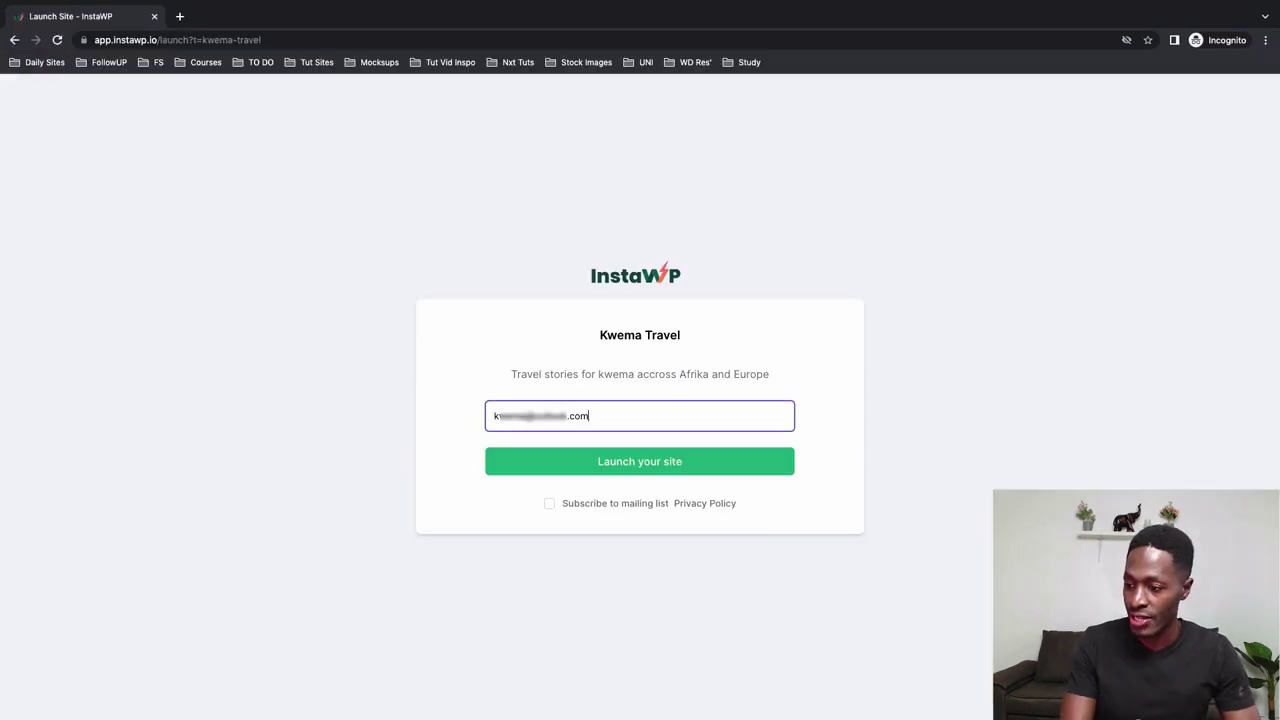
{"action": "left_click", "coordinate": [617, 466]}
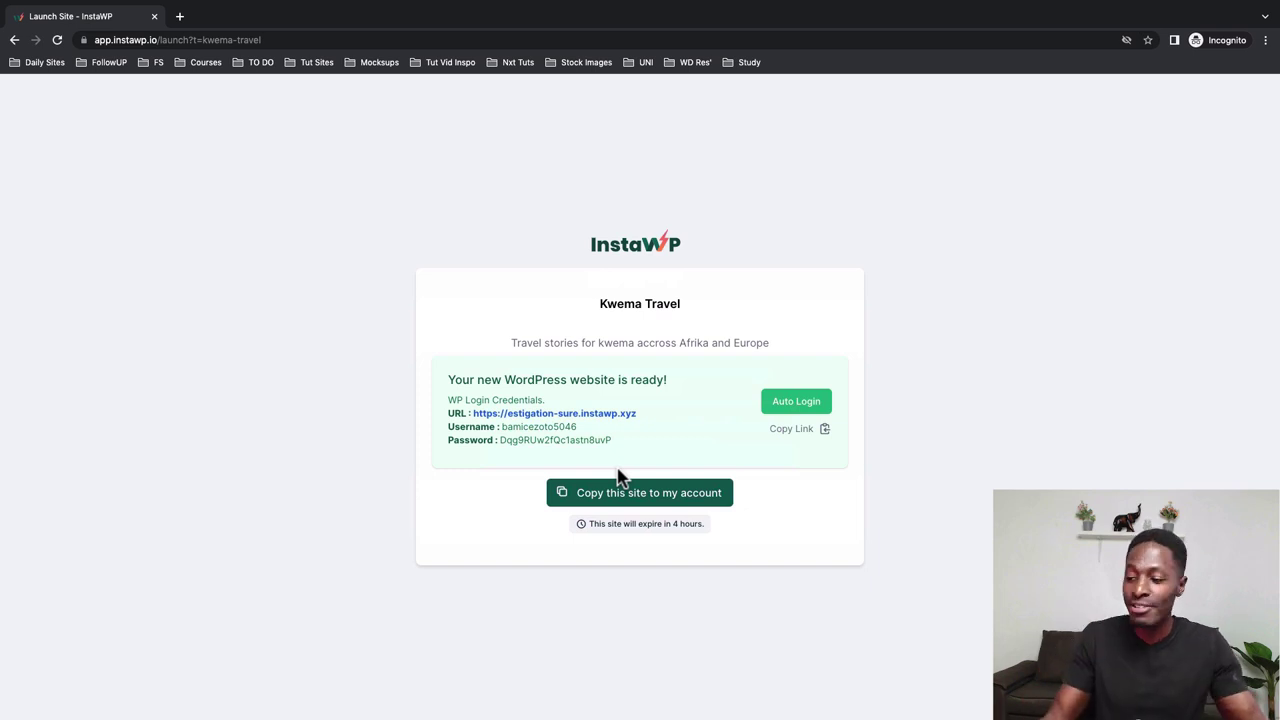
Browse the new estigation-sure.instawp.xyz site, then go back to the launch page
{"action": "left_click", "coordinate": [587, 415]}
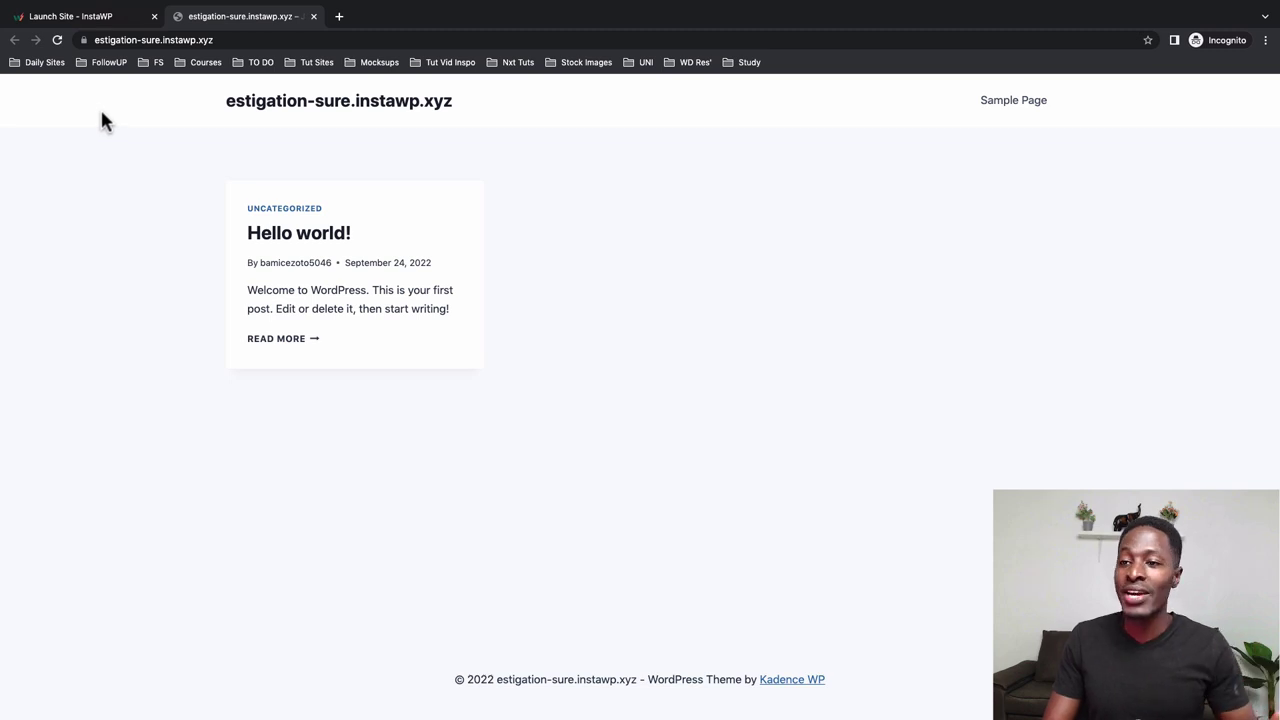
{"action": "left_click", "coordinate": [95, 25]}
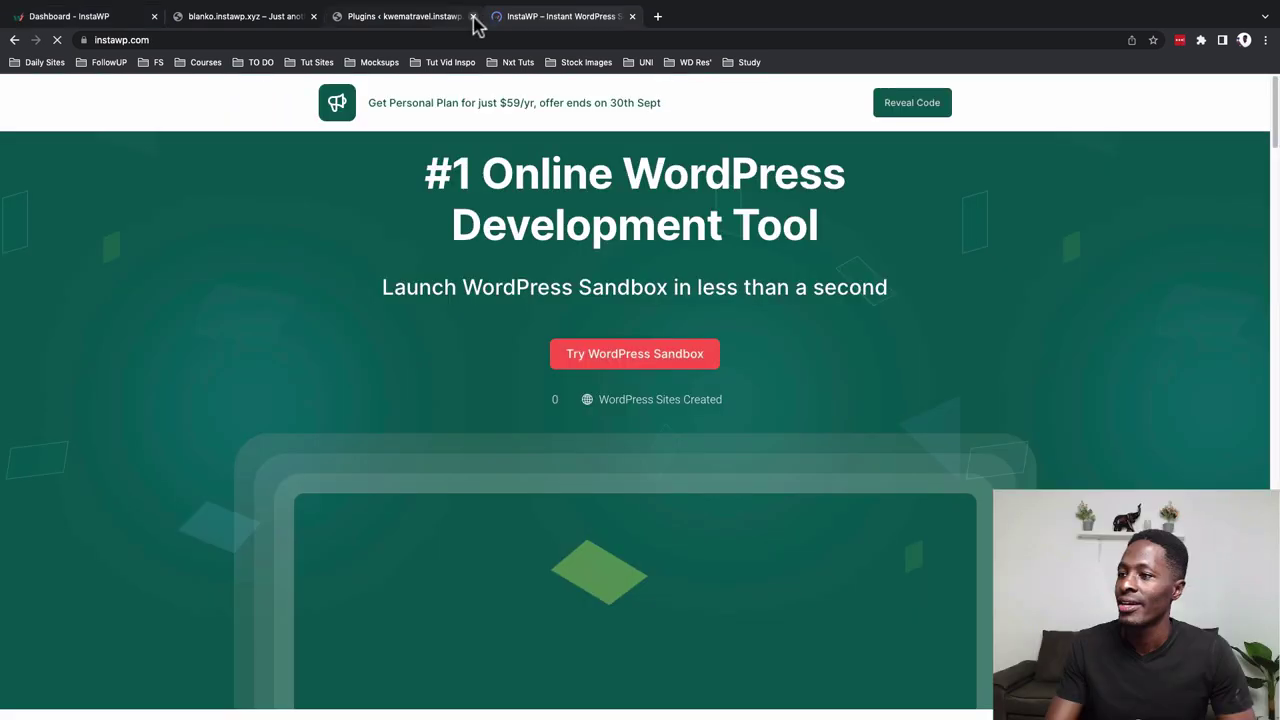
Open the instawp.com product home page in a new tab
{"action": "left_click", "coordinate": [473, 17]}
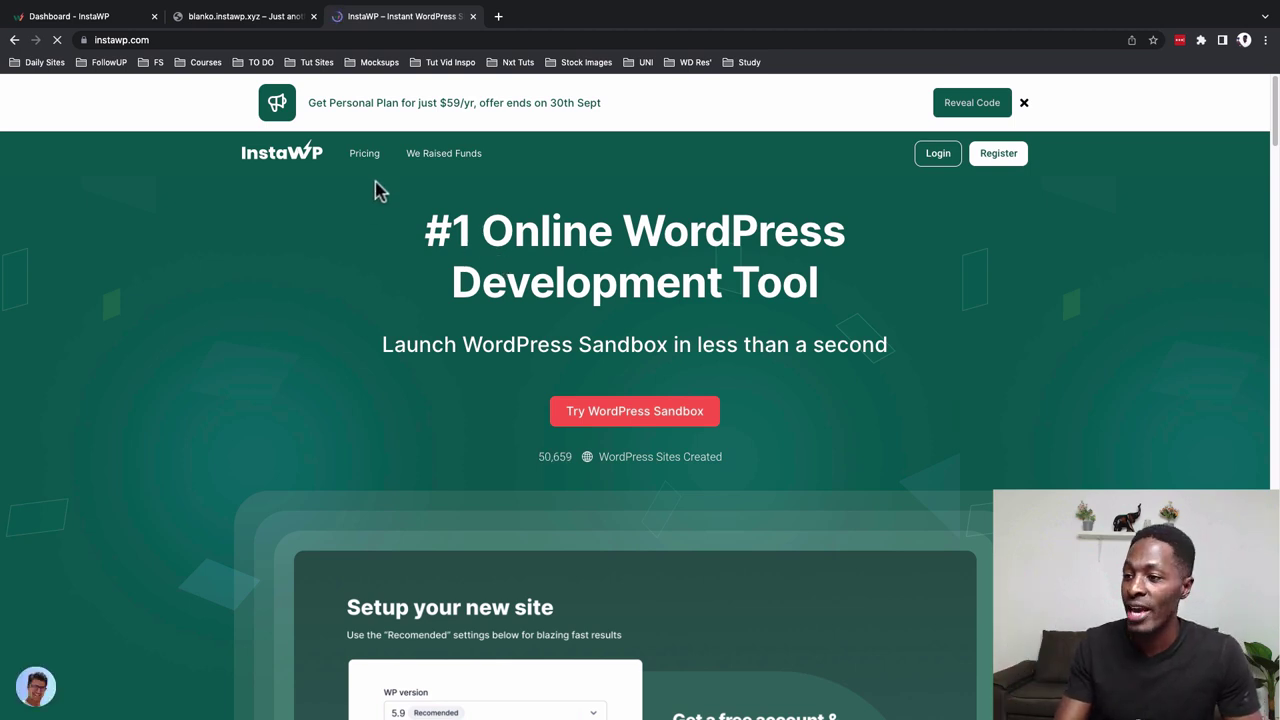
{"action": "left_click", "coordinate": [364, 153]}
{"action": "scroll", "coordinate": [1088, 405], "scroll_direction": "down", "scroll_amount": 1}
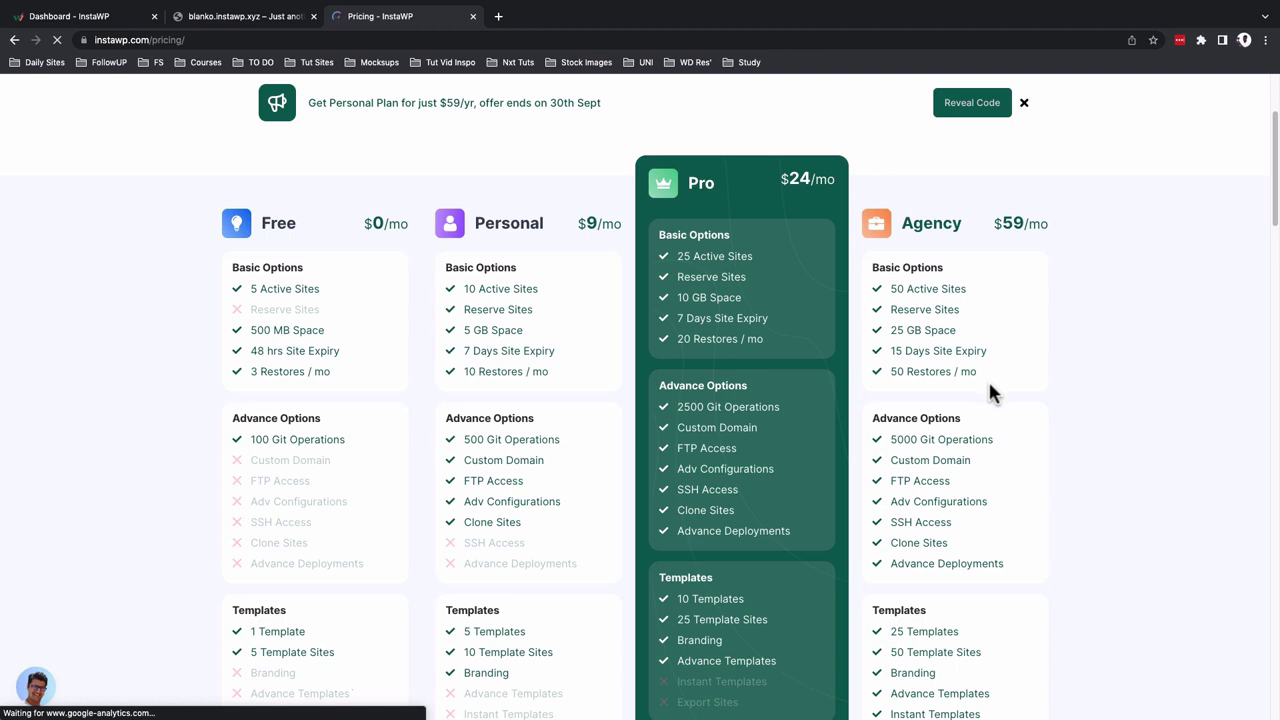
{"action": "scroll", "coordinate": [440, 350], "scroll_direction": "down", "scroll_amount": 1}
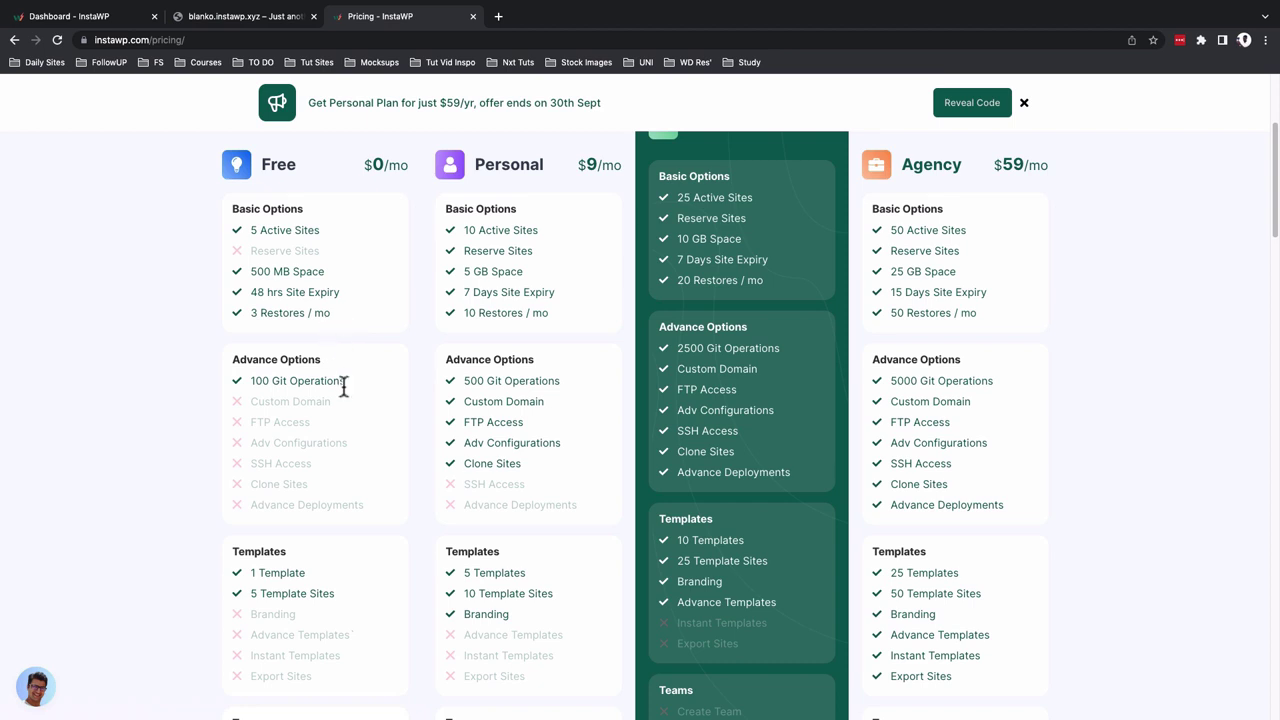
{"action": "scroll", "coordinate": [341, 385], "scroll_direction": "down", "scroll_amount": 3}
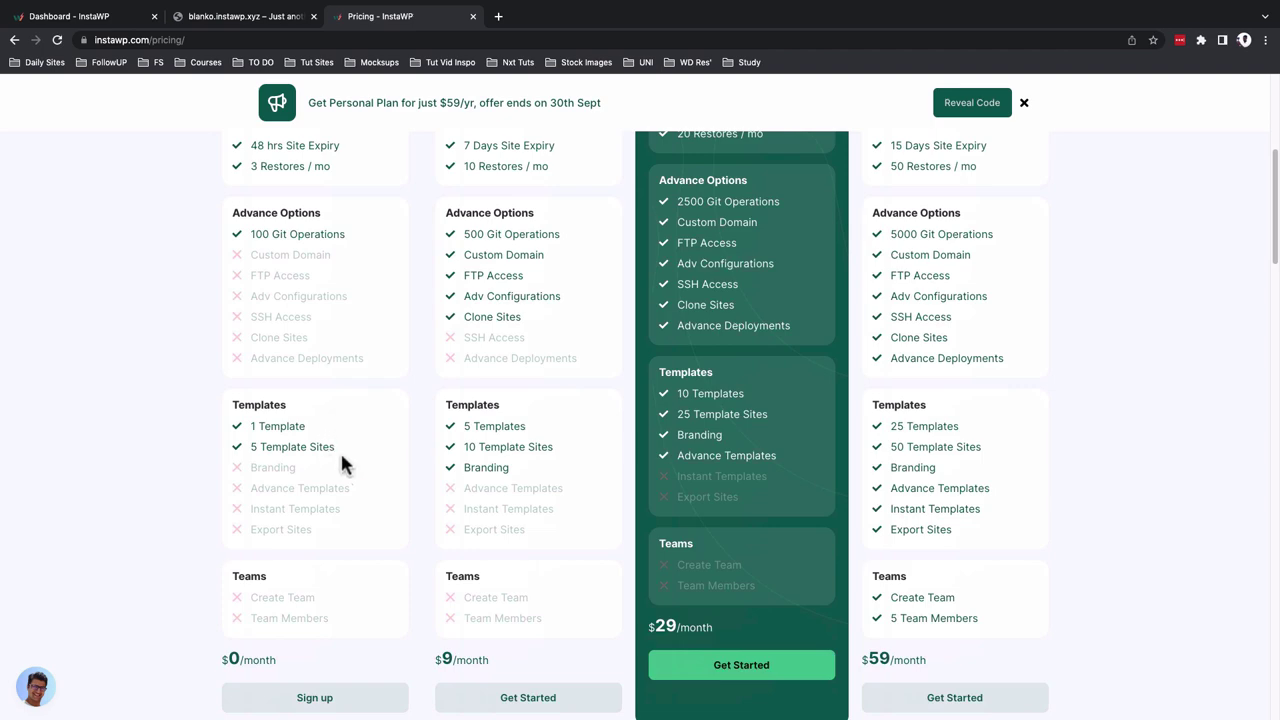
{"action": "scroll", "coordinate": [341, 456], "scroll_direction": "down", "scroll_amount": 2}
{"action": "scroll", "coordinate": [341, 456], "scroll_direction": "up", "scroll_amount": 5}
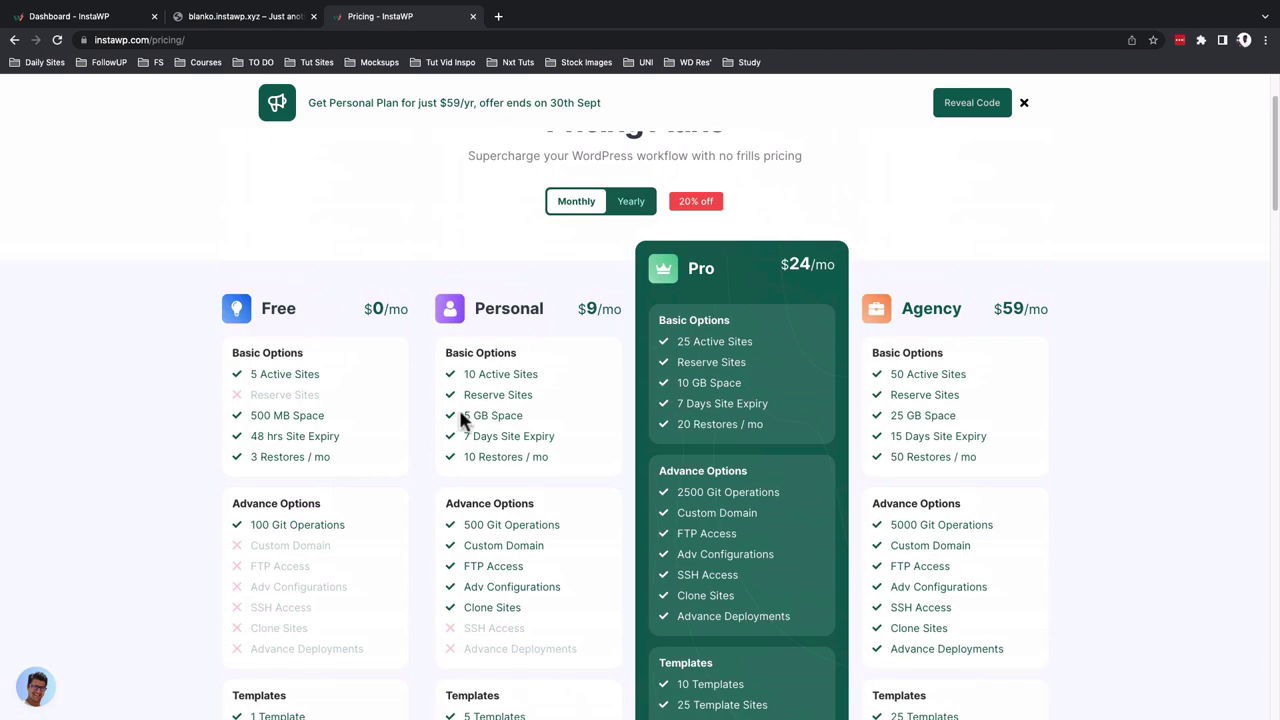
{"action": "scroll", "coordinate": [529, 386], "scroll_direction": "down", "scroll_amount": 2}
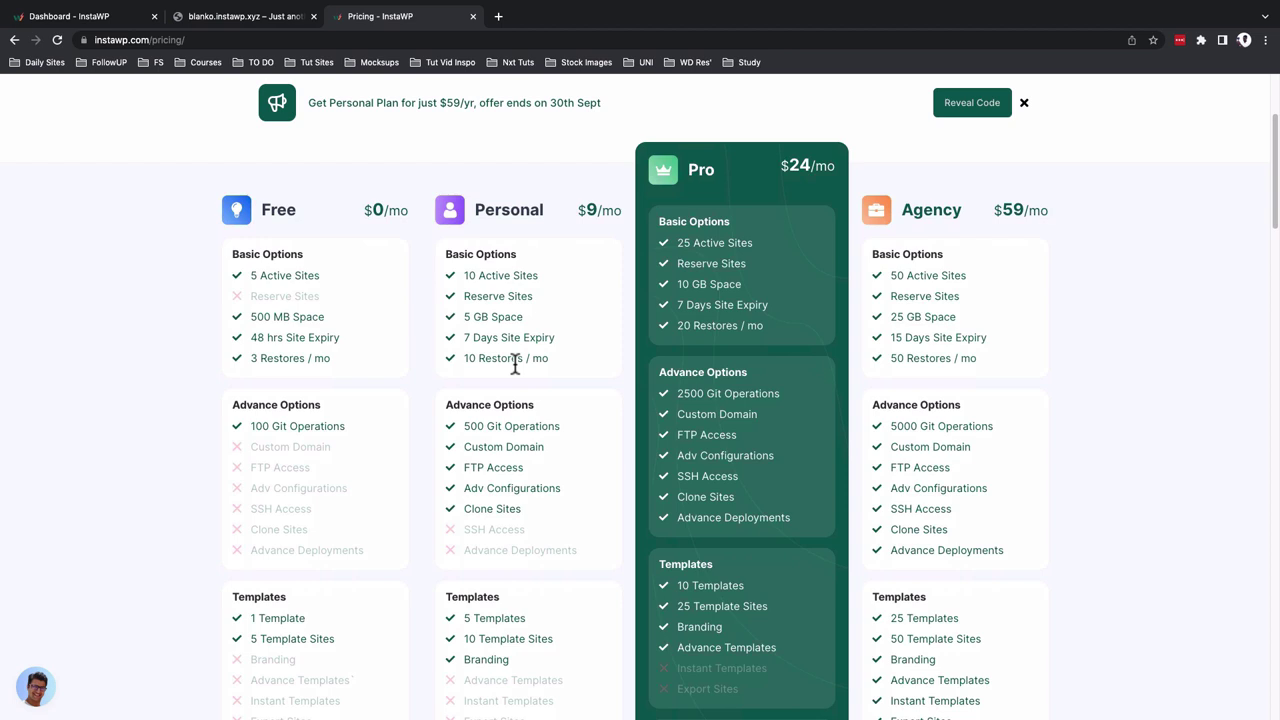
{"action": "scroll", "coordinate": [515, 366], "scroll_direction": "down", "scroll_amount": 3}
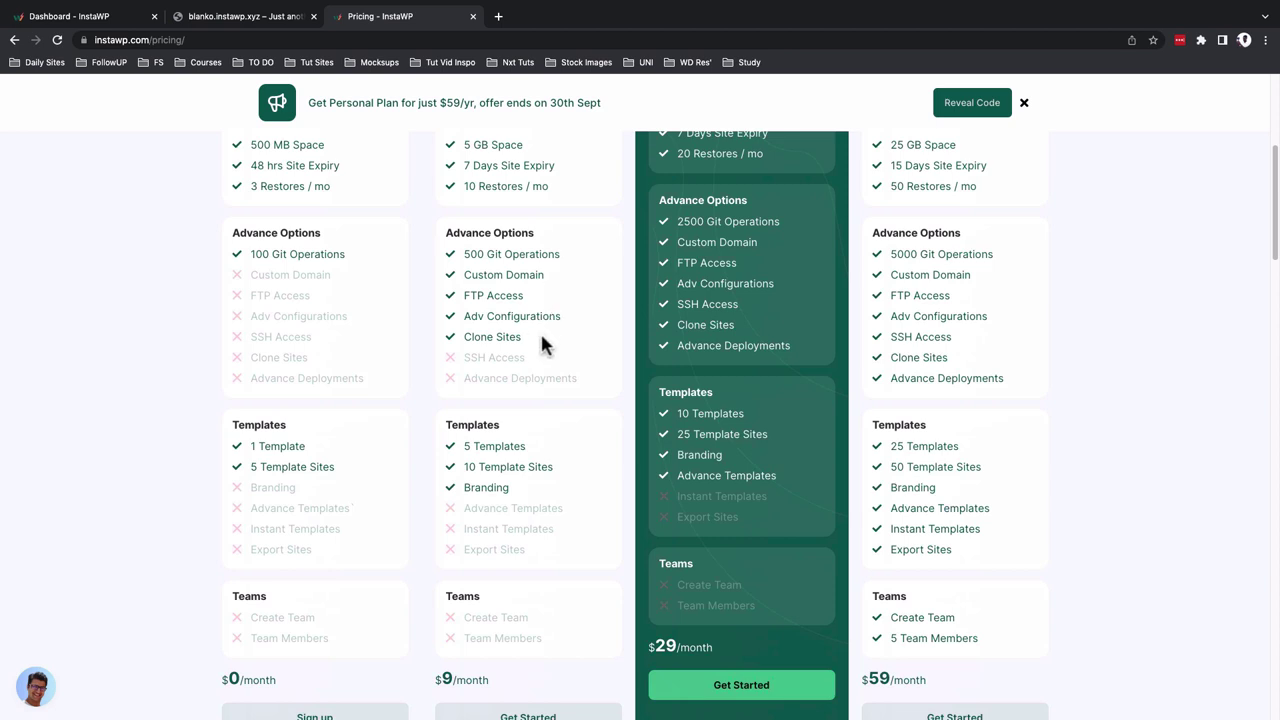
{"action": "scroll", "coordinate": [540, 345], "scroll_direction": "up", "scroll_amount": 3}
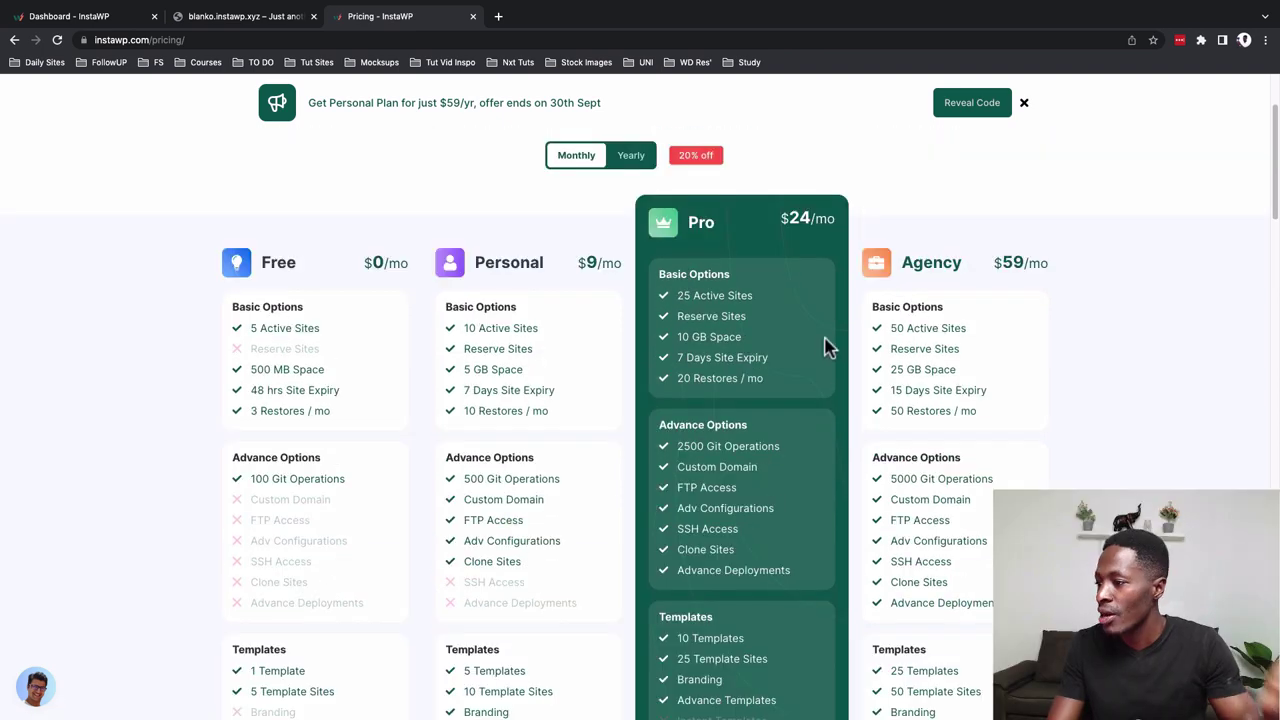
Review the Teams plan rows on the Pricing page, then return to the Dashboard sites list
{"action": "scroll", "coordinate": [818, 340], "scroll_direction": "down", "scroll_amount": 1}
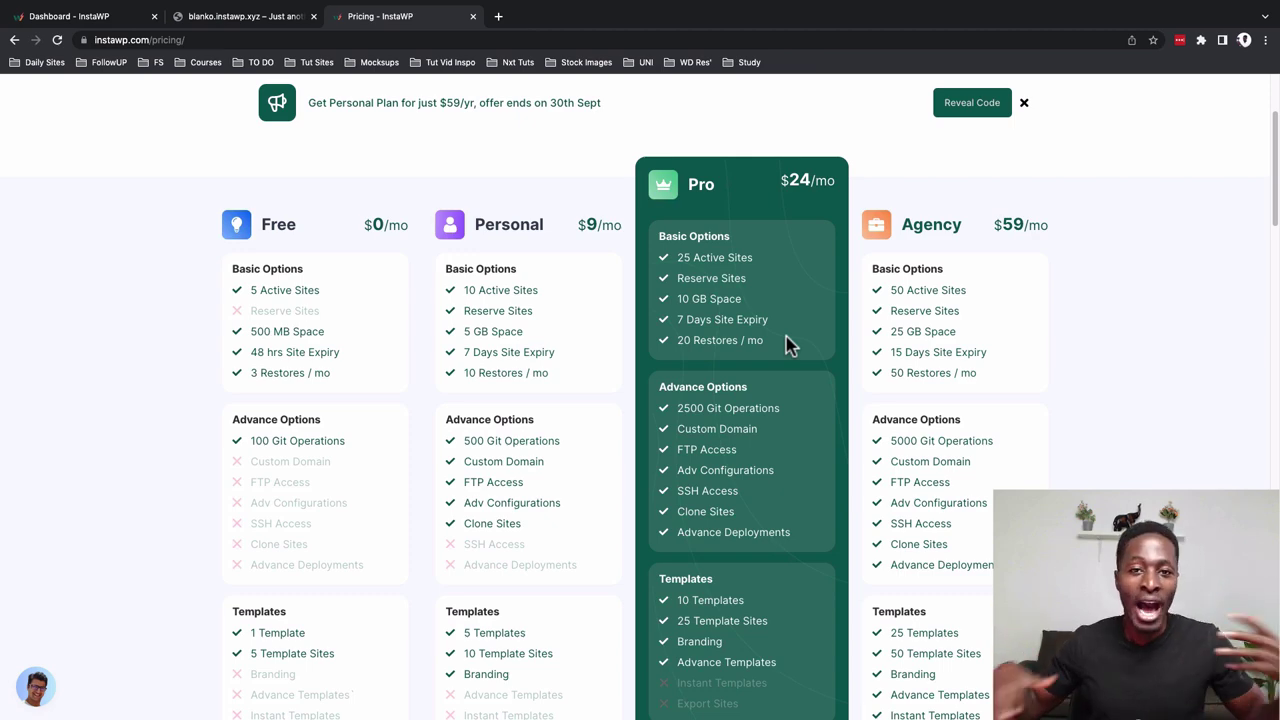
{"action": "scroll", "coordinate": [786, 345], "scroll_direction": "down", "scroll_amount": 3}
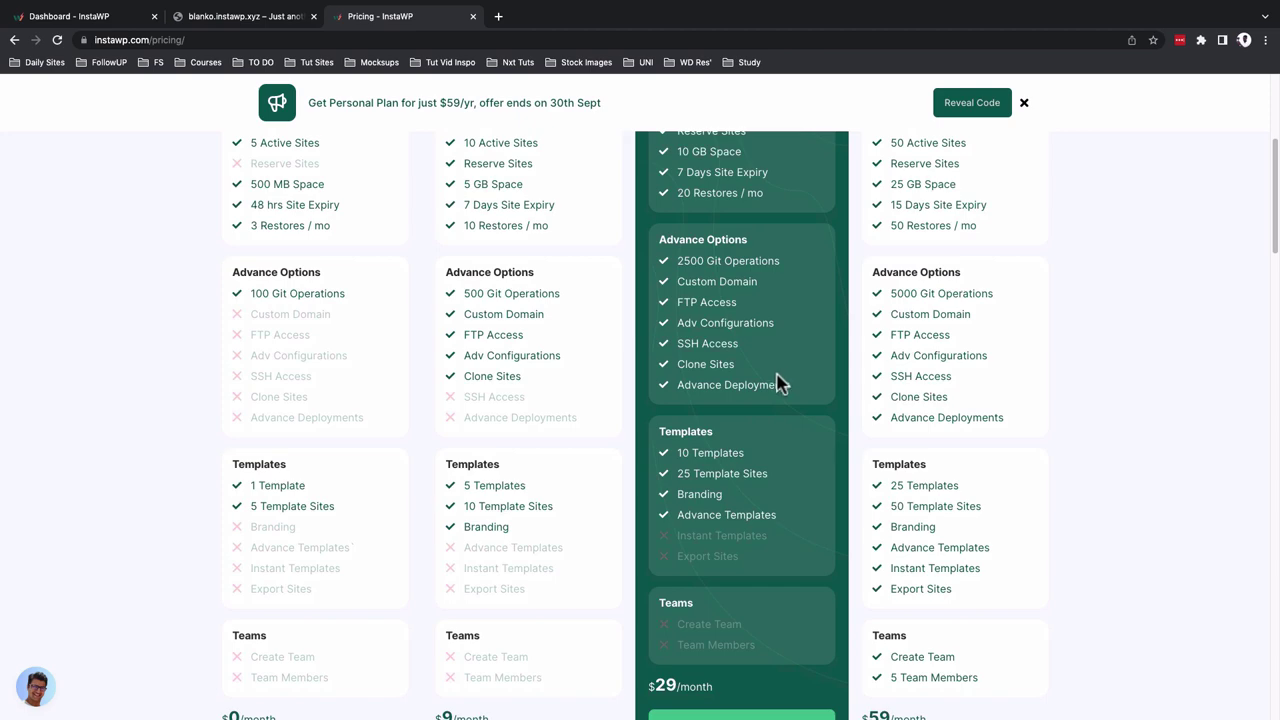
{"action": "scroll", "coordinate": [778, 378], "scroll_direction": "down", "scroll_amount": 1}
{"action": "scroll", "coordinate": [778, 393], "scroll_direction": "up", "scroll_amount": 3}
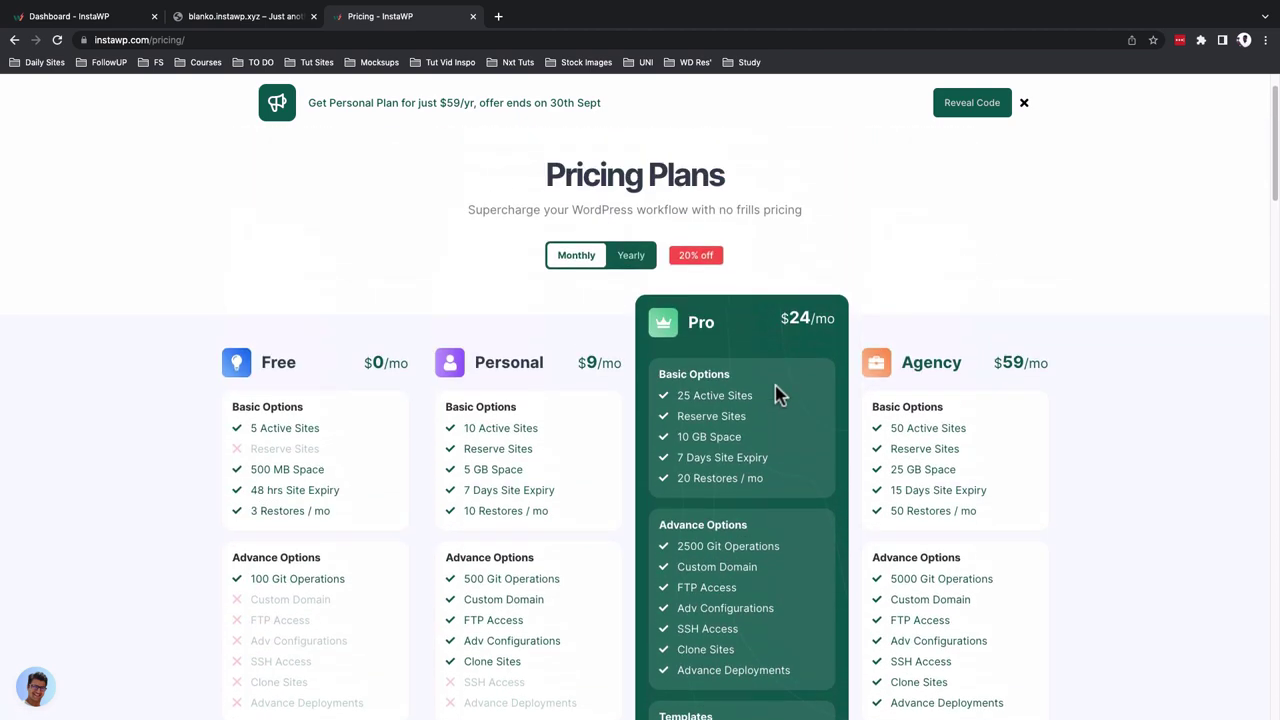
{"action": "scroll", "coordinate": [947, 372], "scroll_direction": "down", "scroll_amount": 2}
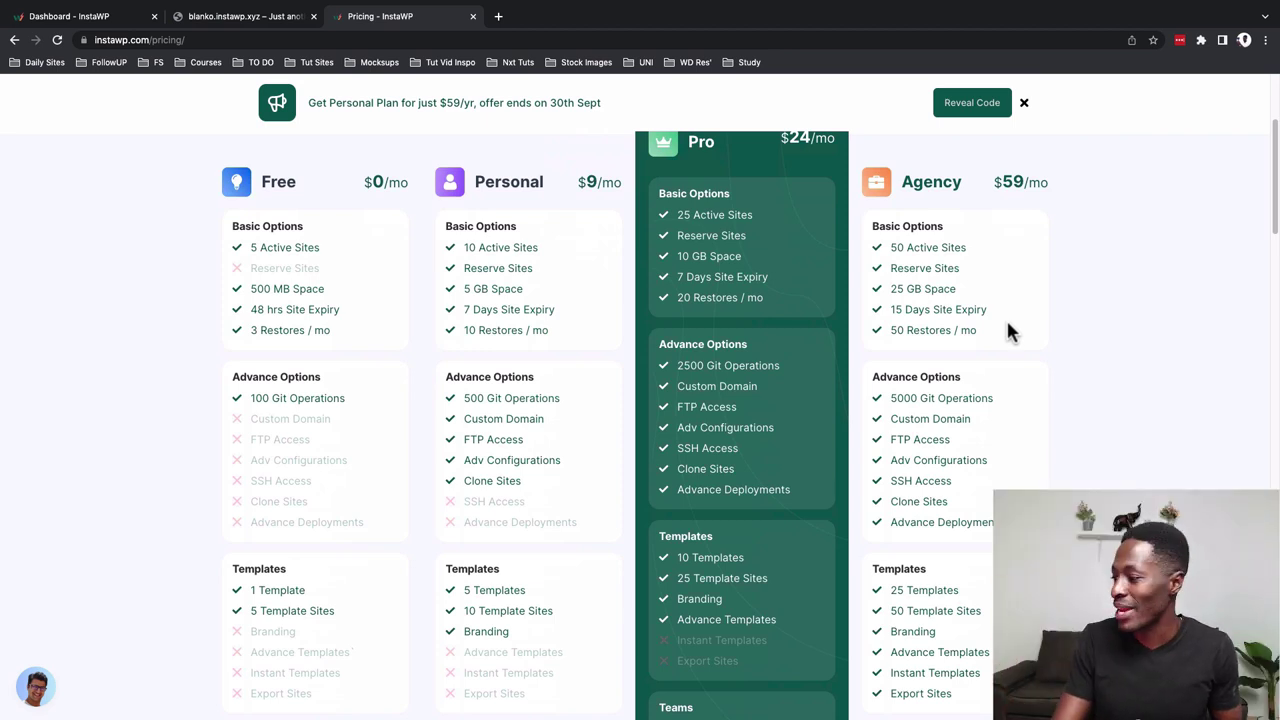
{"action": "scroll", "coordinate": [926, 410], "scroll_direction": "down", "scroll_amount": 1}
{"action": "scroll", "coordinate": [926, 410], "scroll_direction": "down", "scroll_amount": 1}
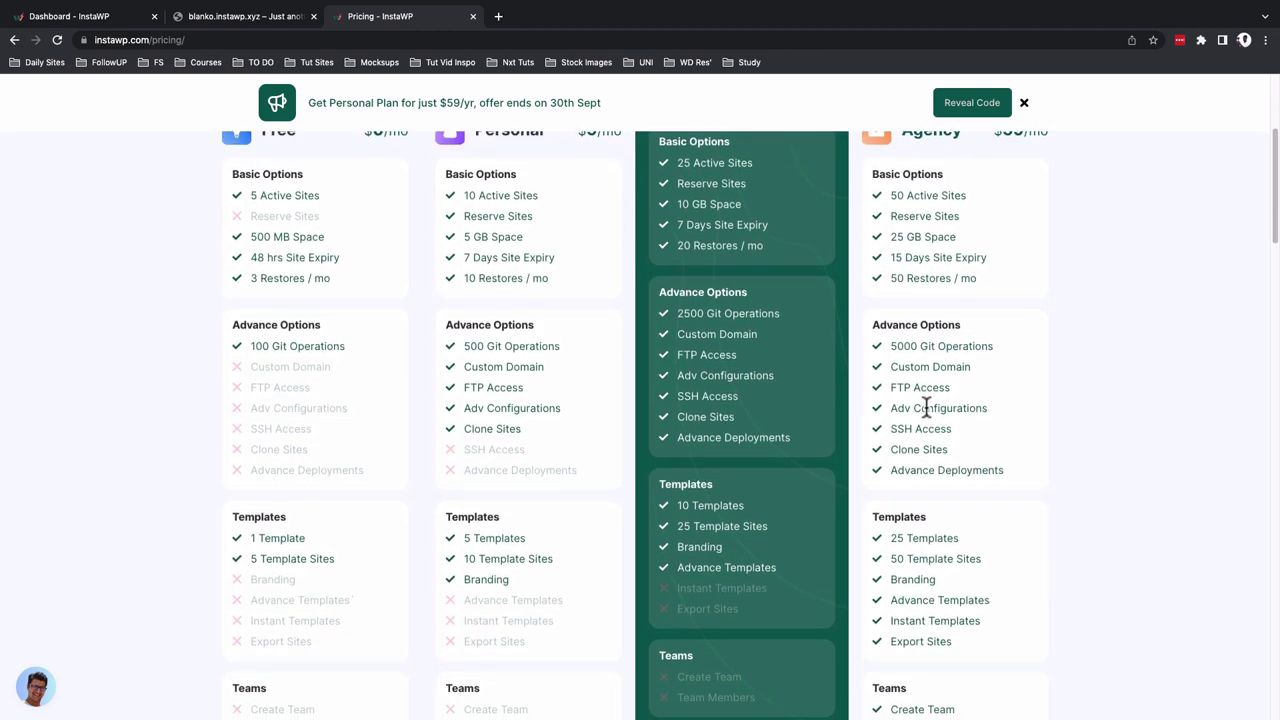
{"action": "scroll", "coordinate": [926, 410], "scroll_direction": "down", "scroll_amount": 1}
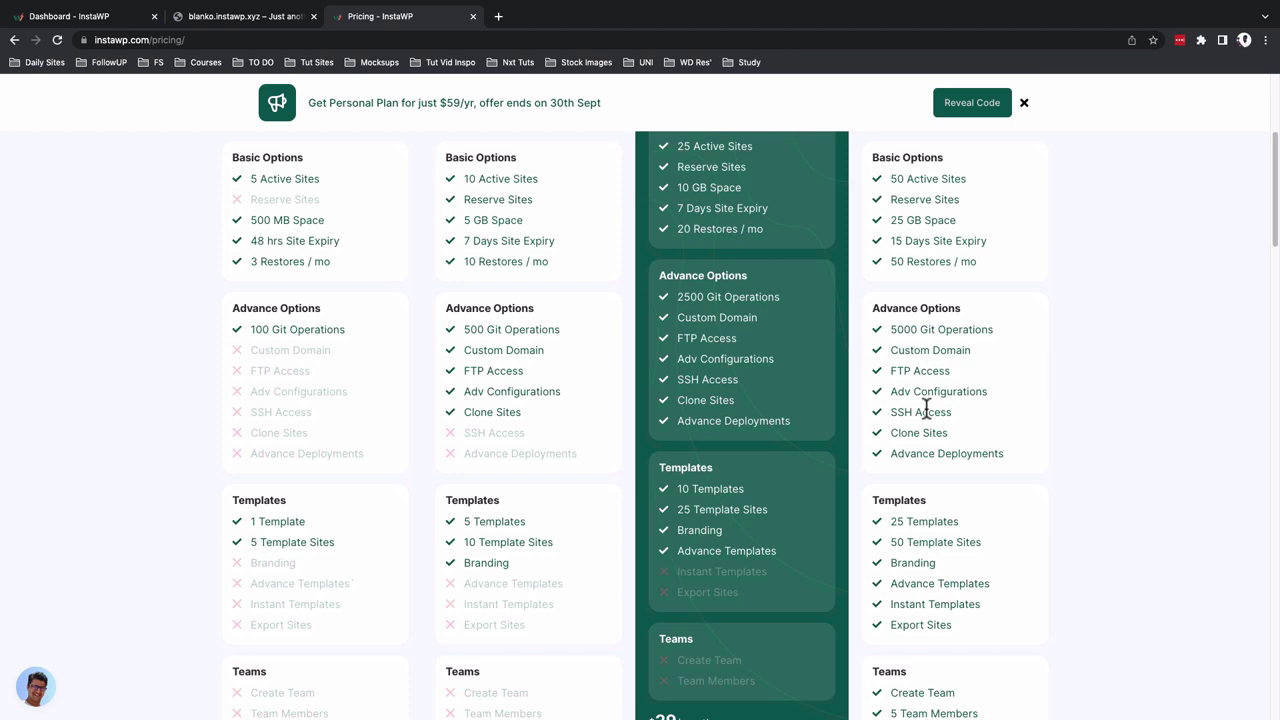
{"action": "scroll", "coordinate": [925, 427], "scroll_direction": "down", "scroll_amount": 1}
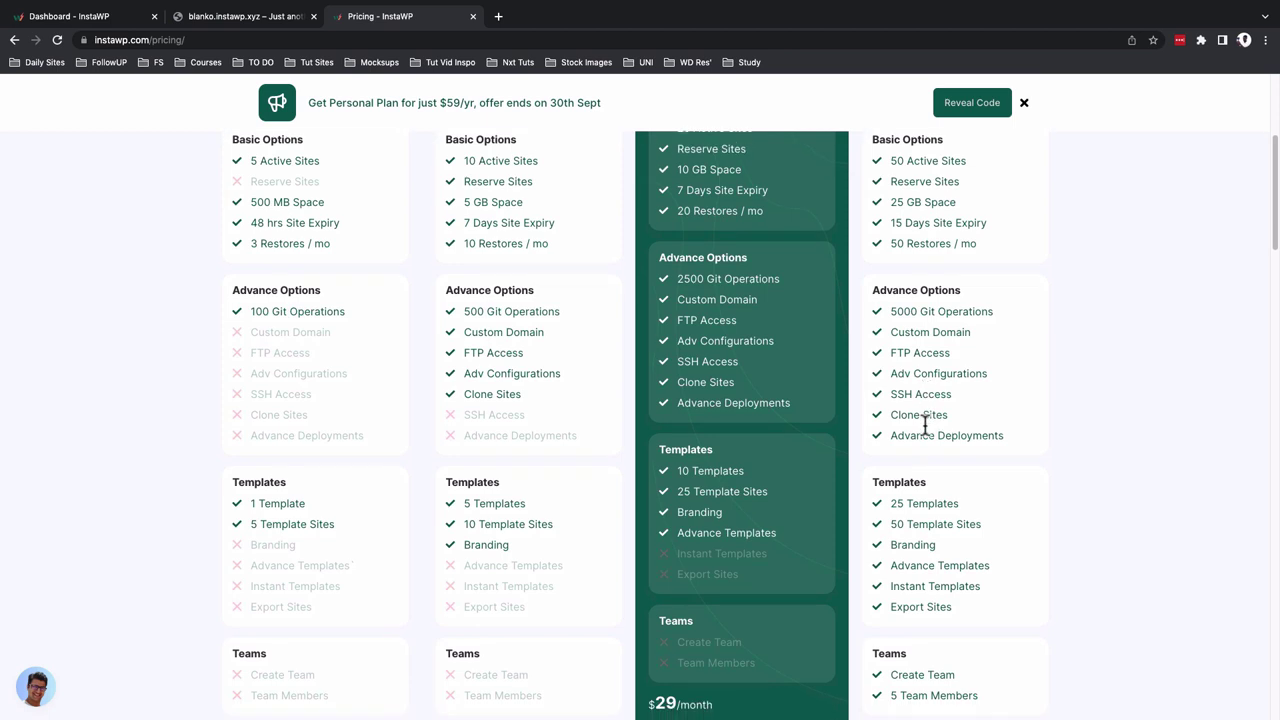
{"action": "scroll", "coordinate": [926, 443], "scroll_direction": "down", "scroll_amount": 3}
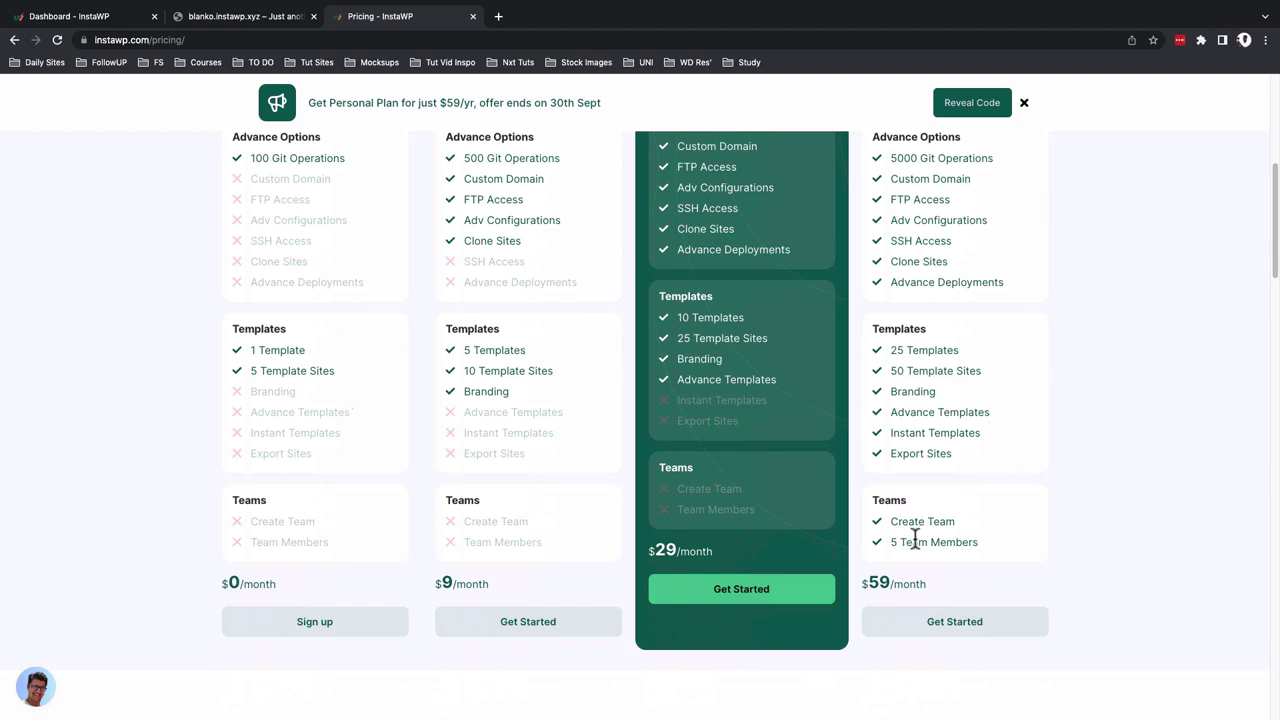
{"action": "scroll", "coordinate": [914, 540], "scroll_direction": "up", "scroll_amount": 5}
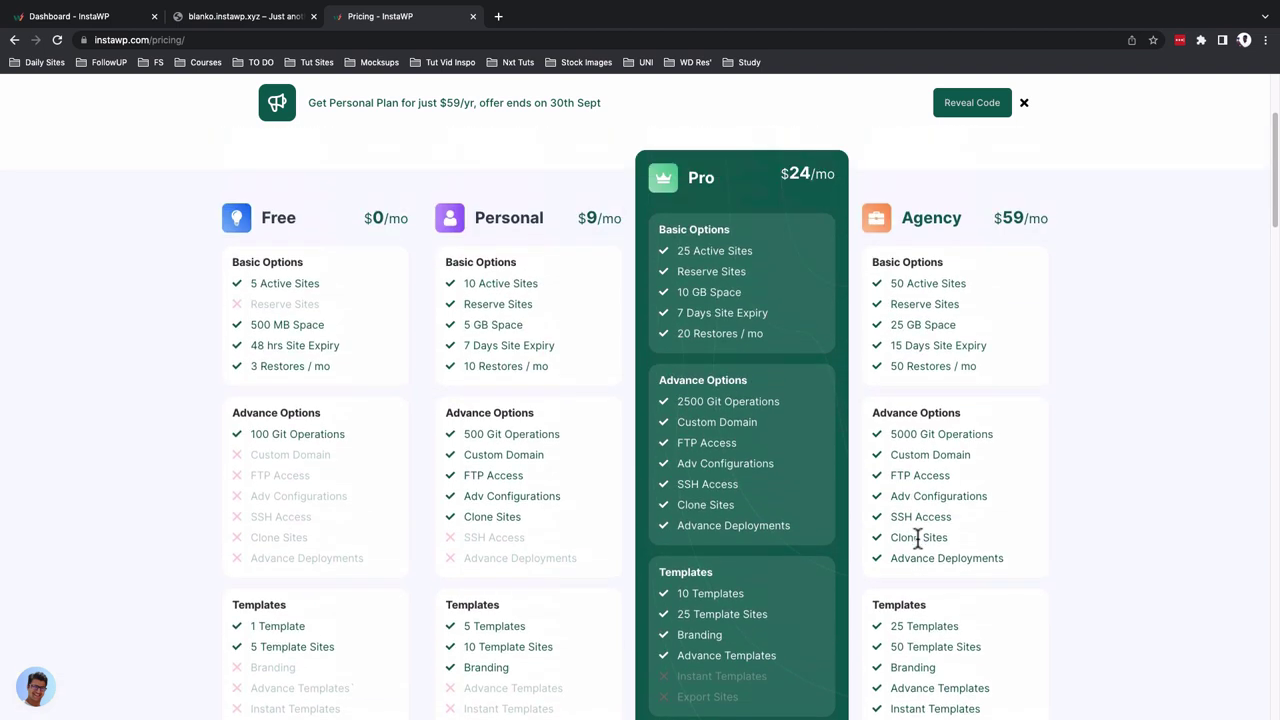
{"action": "scroll", "coordinate": [918, 540], "scroll_direction": "up", "scroll_amount": 3}
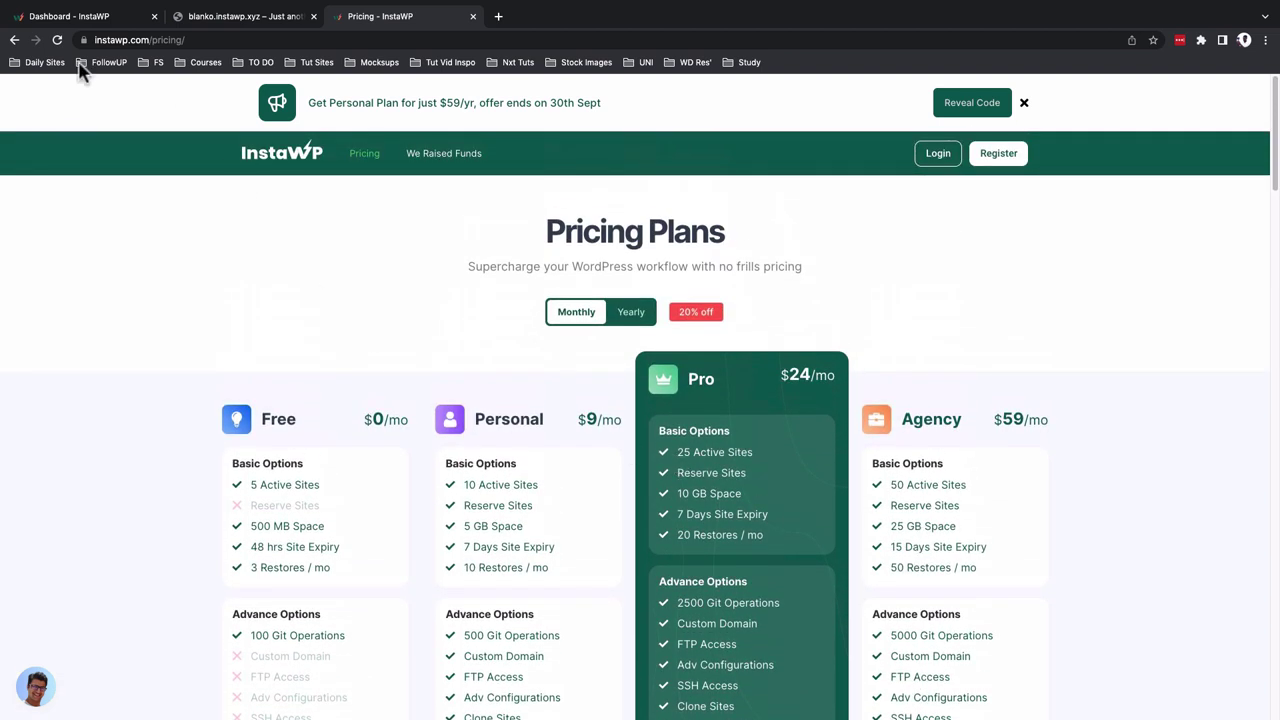
{"action": "left_click", "coordinate": [50, 18]}
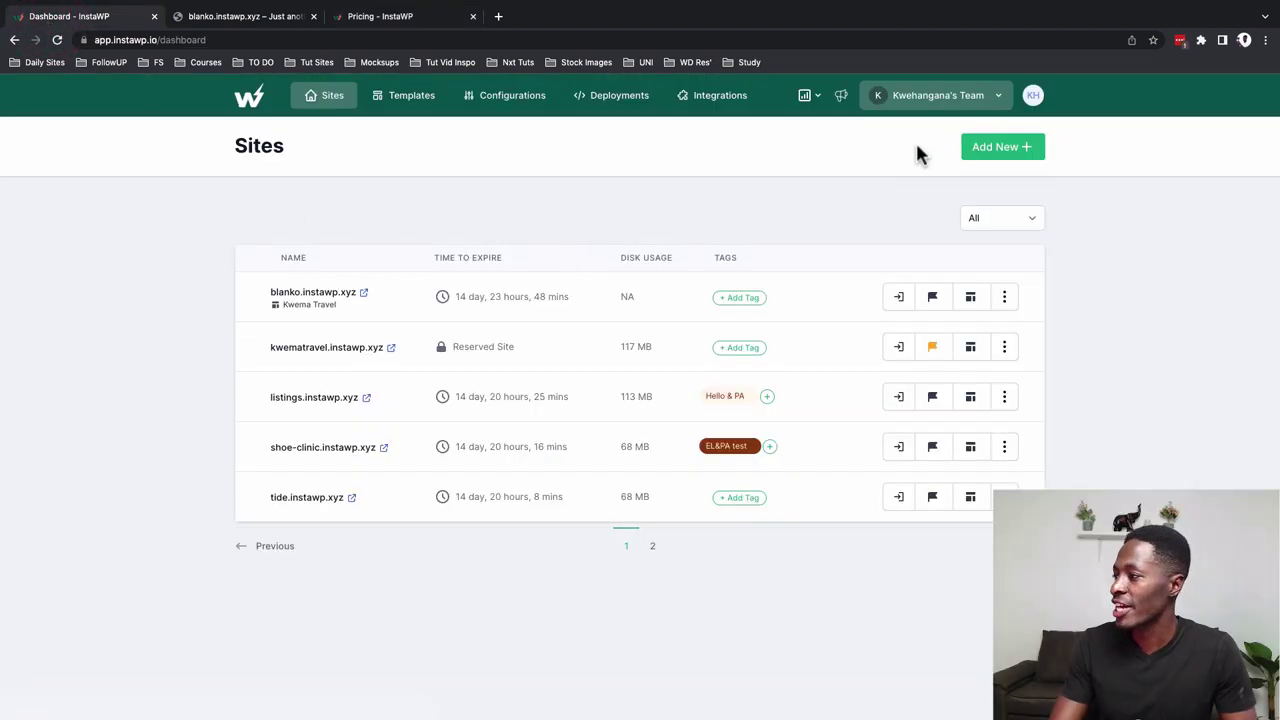
Create a new team from the team selector in the top bar
{"action": "left_click", "coordinate": [914, 104]}
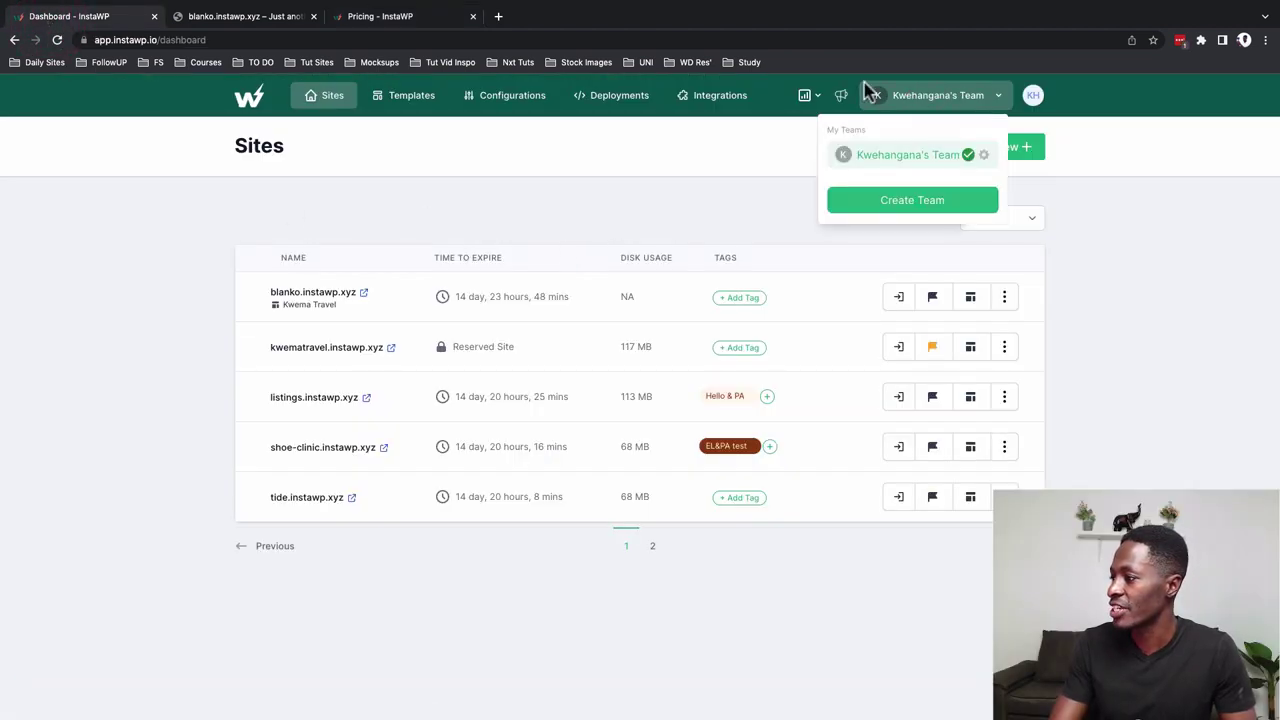
{"action": "left_click", "coordinate": [905, 203]}
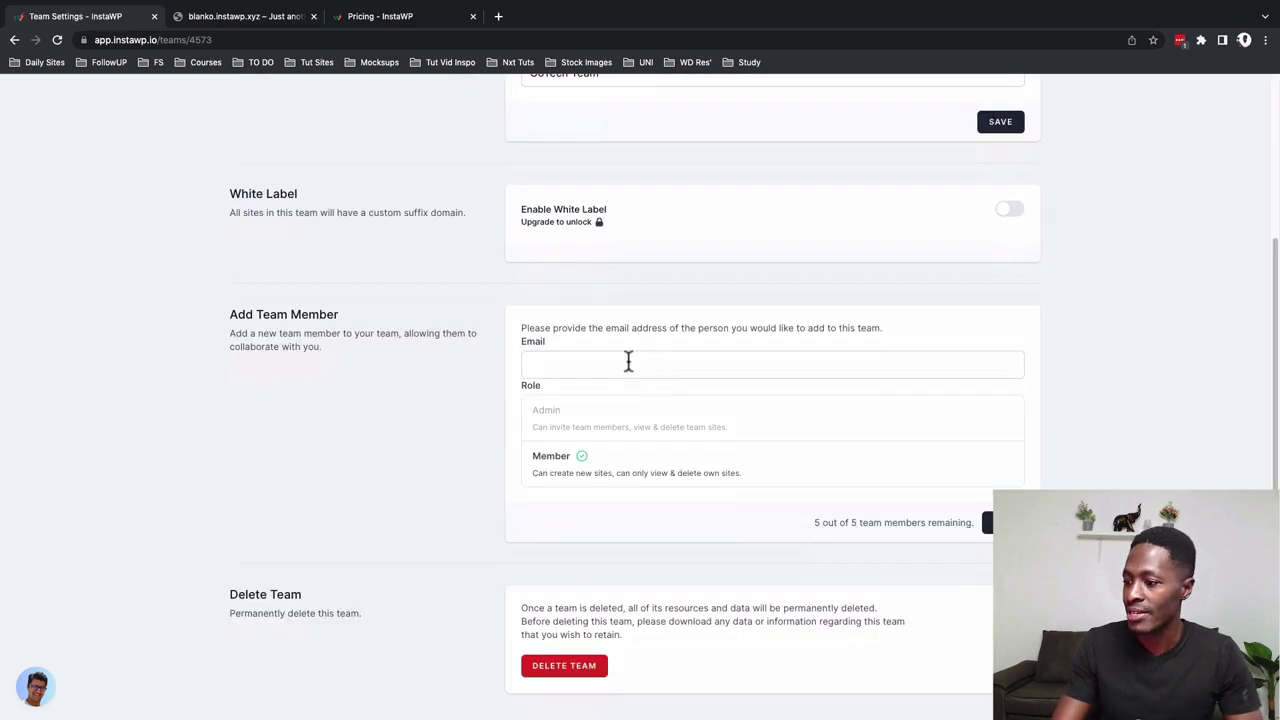
Invite a team member by e-mail with the Member role, then begin a second invite
{"action": "left_click", "coordinate": [628, 362]}
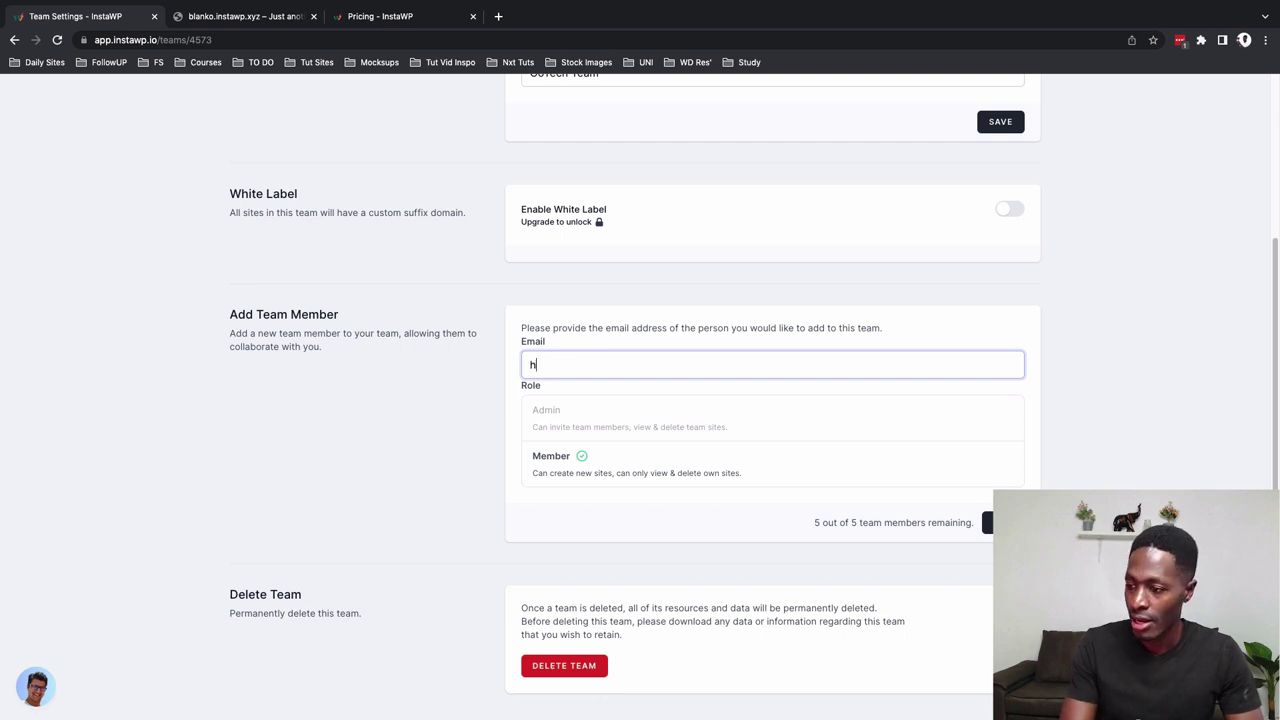
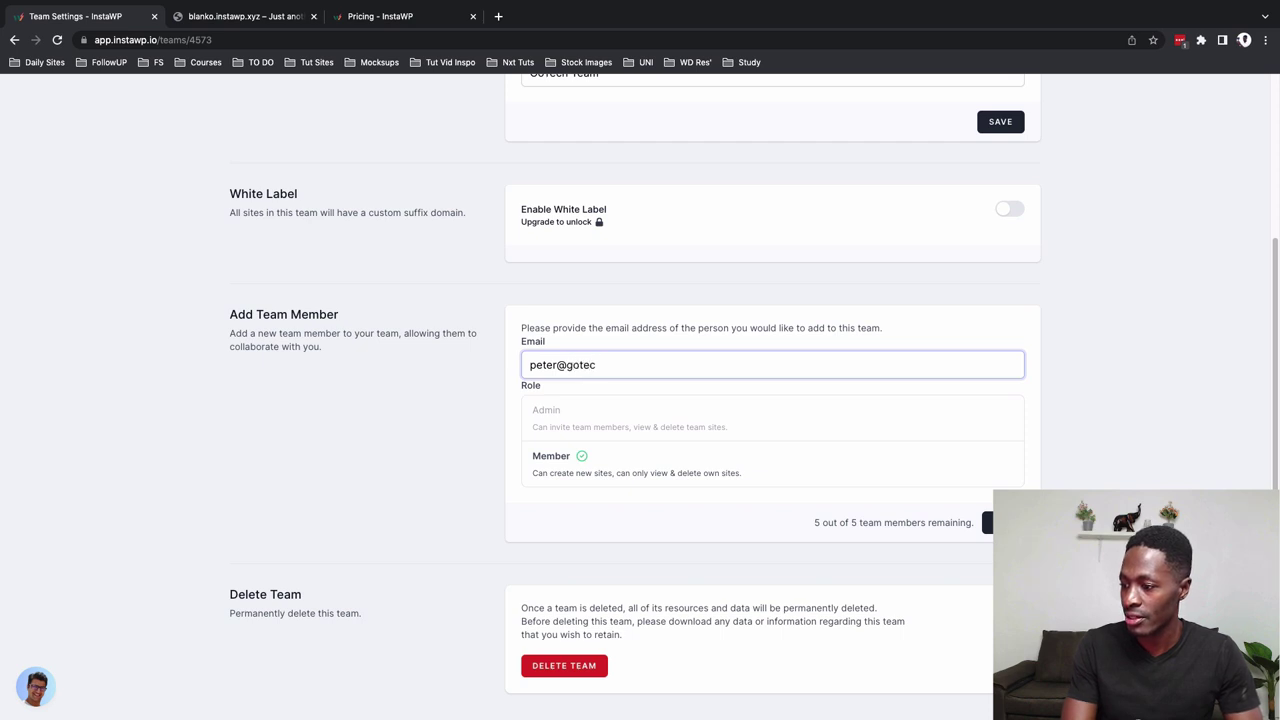
{"action": "left_click", "coordinate": [588, 422]}
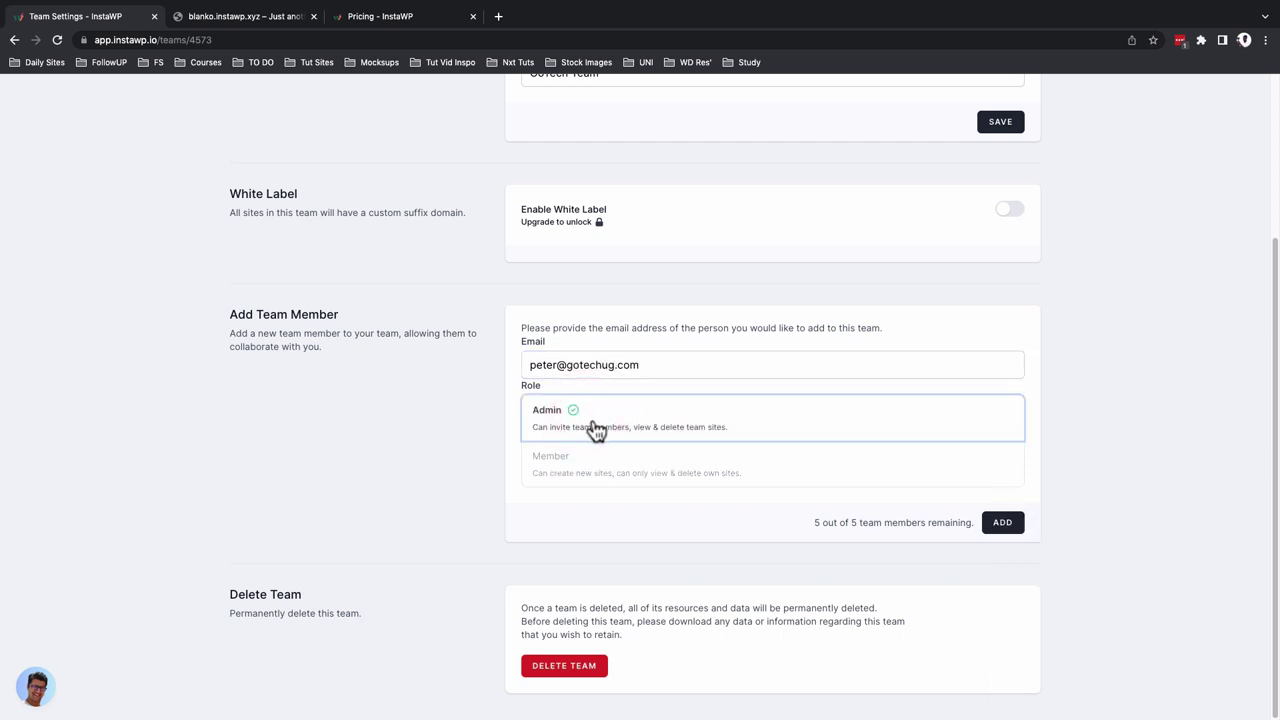
{"action": "left_click", "coordinate": [606, 468]}
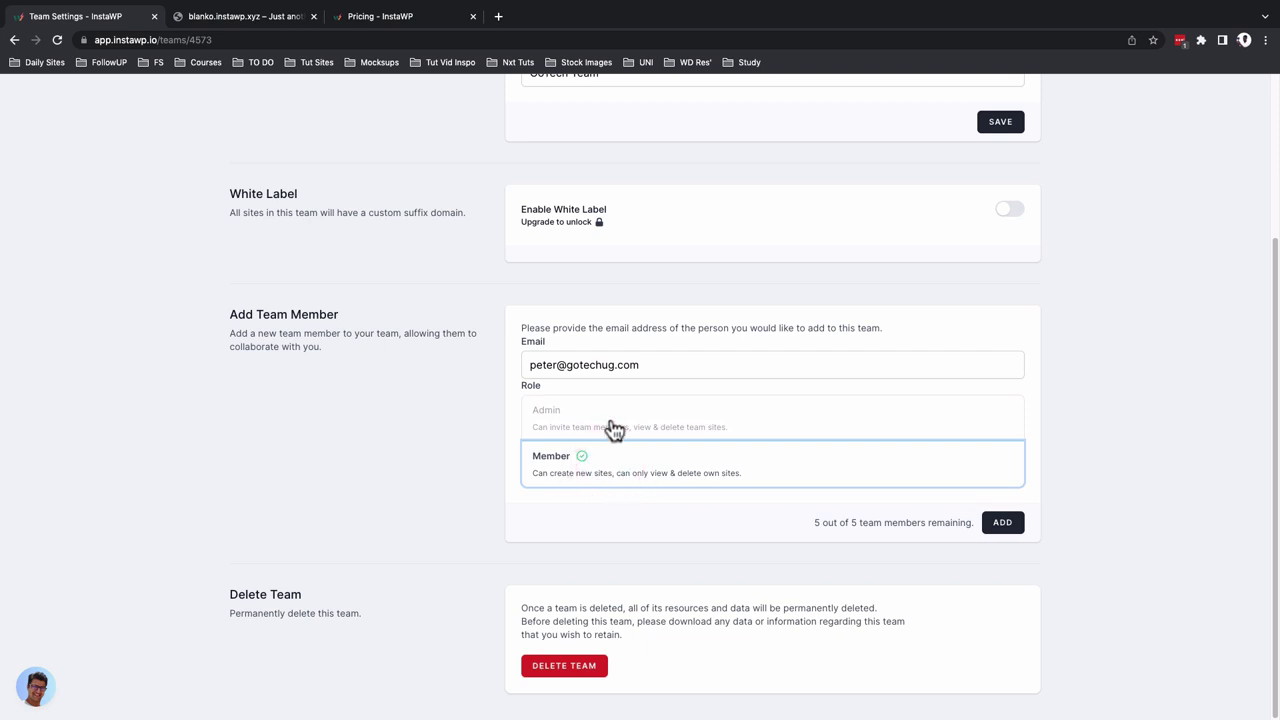
{"action": "left_click", "coordinate": [612, 426]}
{"action": "left_click", "coordinate": [1003, 526]}
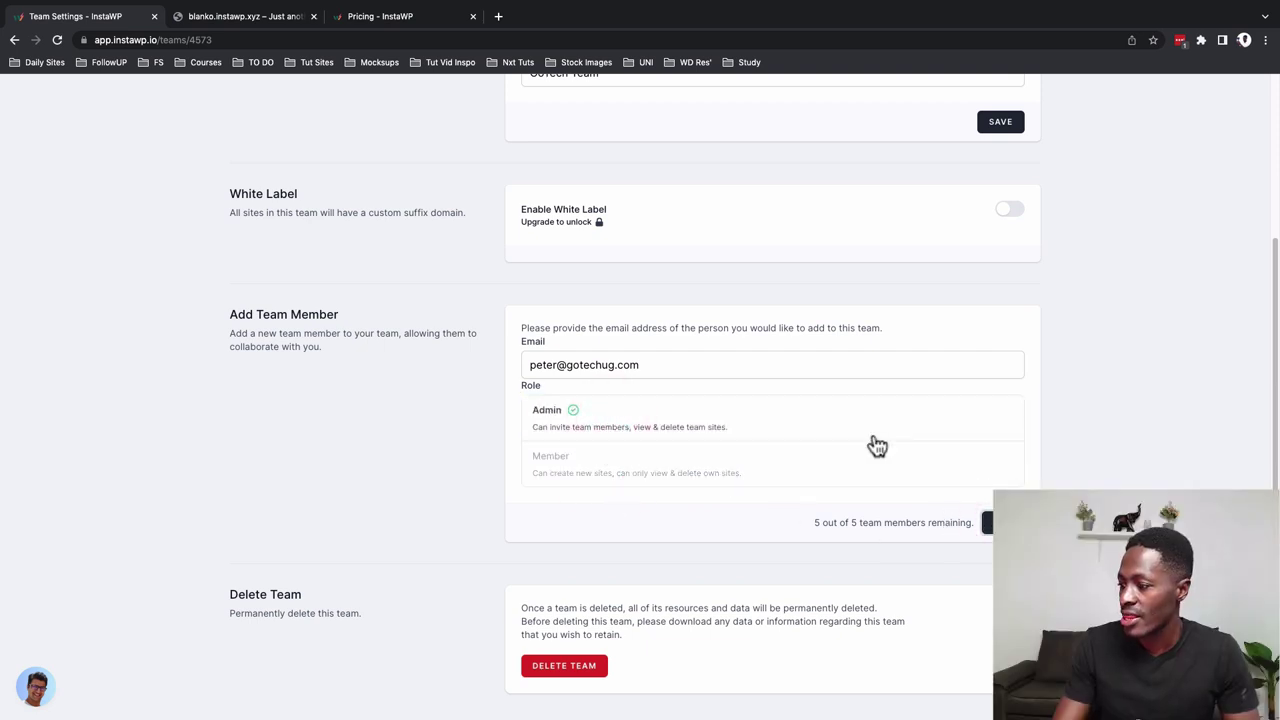
{"action": "left_click", "coordinate": [675, 364]}
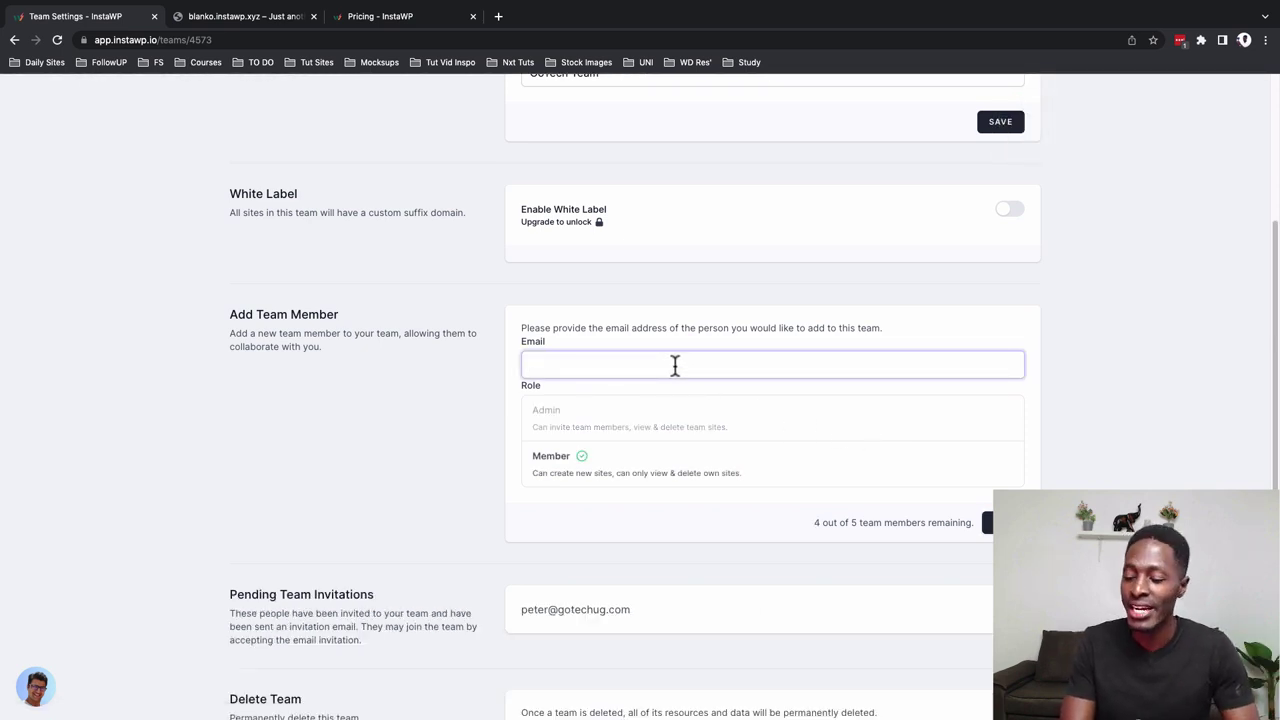
Send a second team invitation by pasted e-mail with the Member role
{"action": "type", "text": "in"}
{"action": "key", "text": "BackSpace"}
{"action": "key", "text": "BackSpace"}
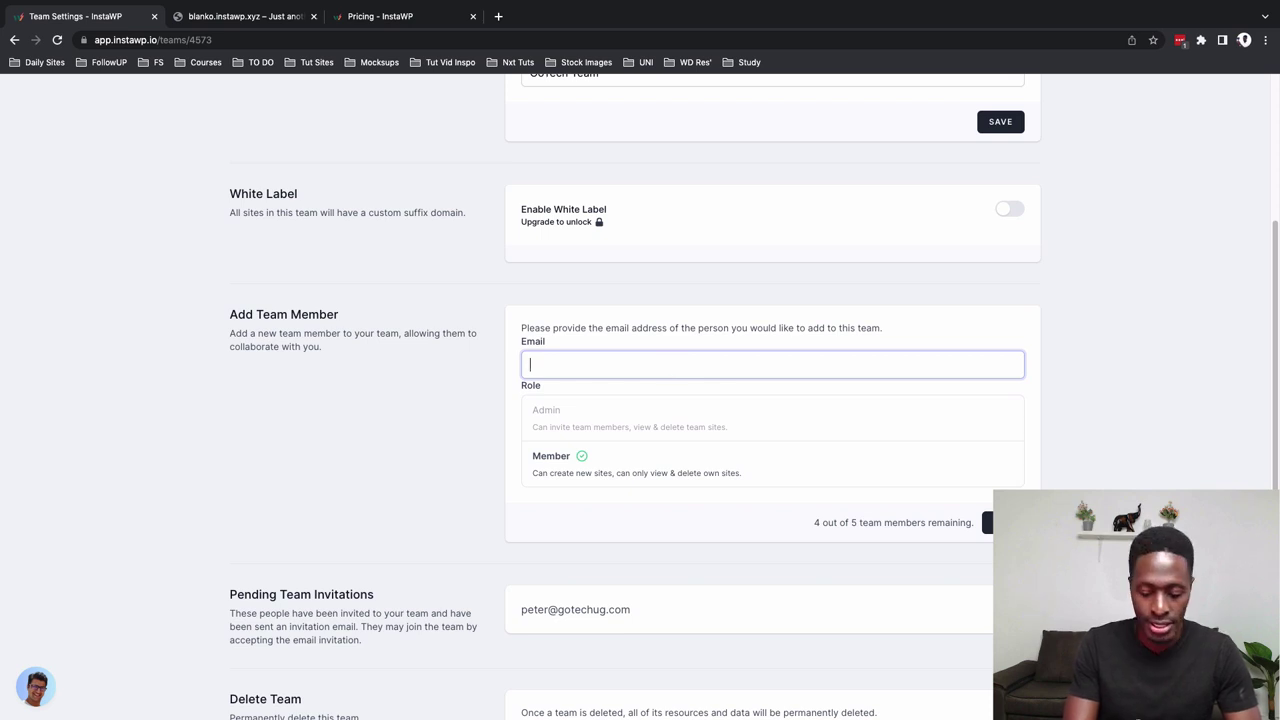
{"action": "key", "text": "ctrl+v"}
{"action": "left_click", "coordinate": [631, 472]}
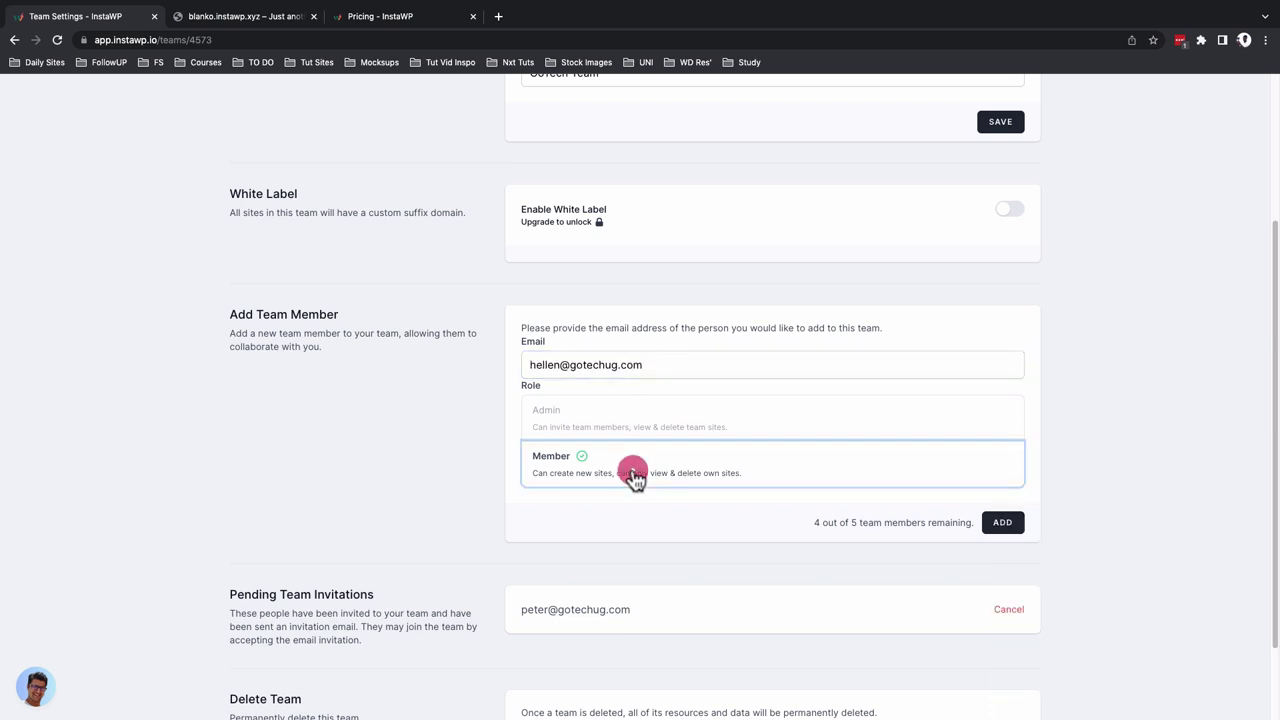
{"action": "left_click", "coordinate": [1000, 524]}
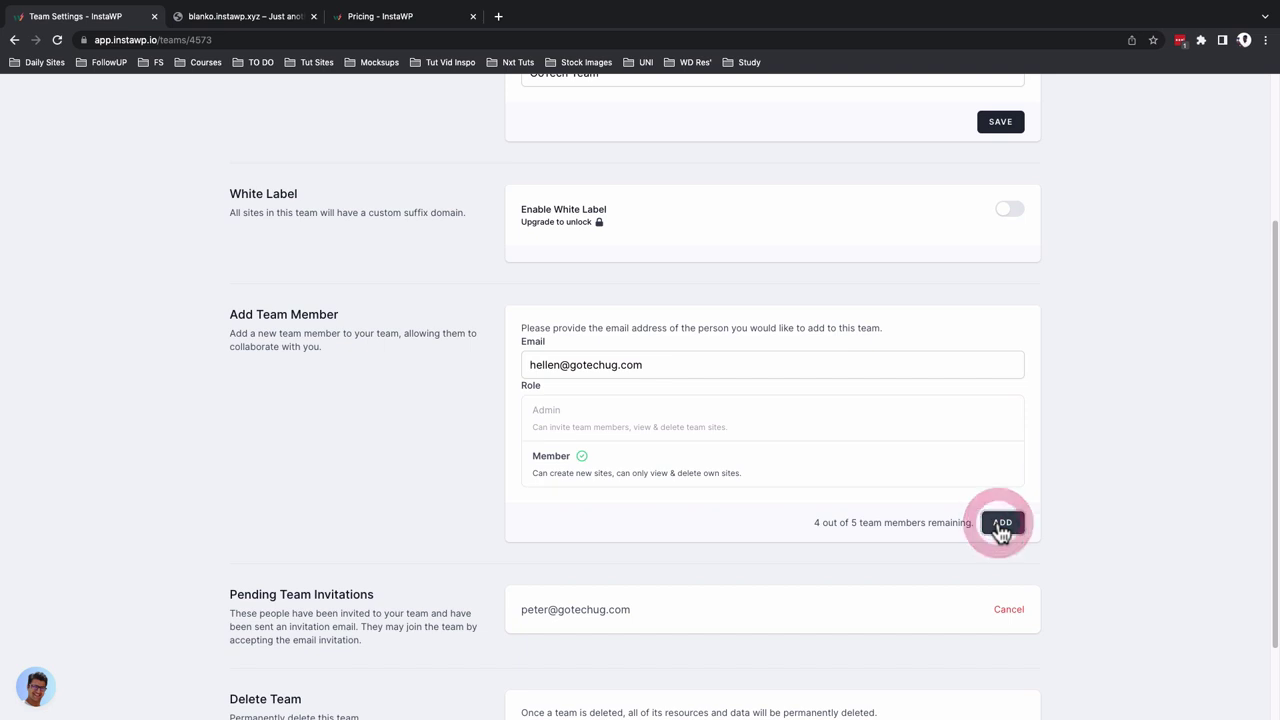
Cancel both entries under Pending Team Invitations
{"action": "scroll", "coordinate": [1063, 551], "scroll_direction": "down", "scroll_amount": 3}
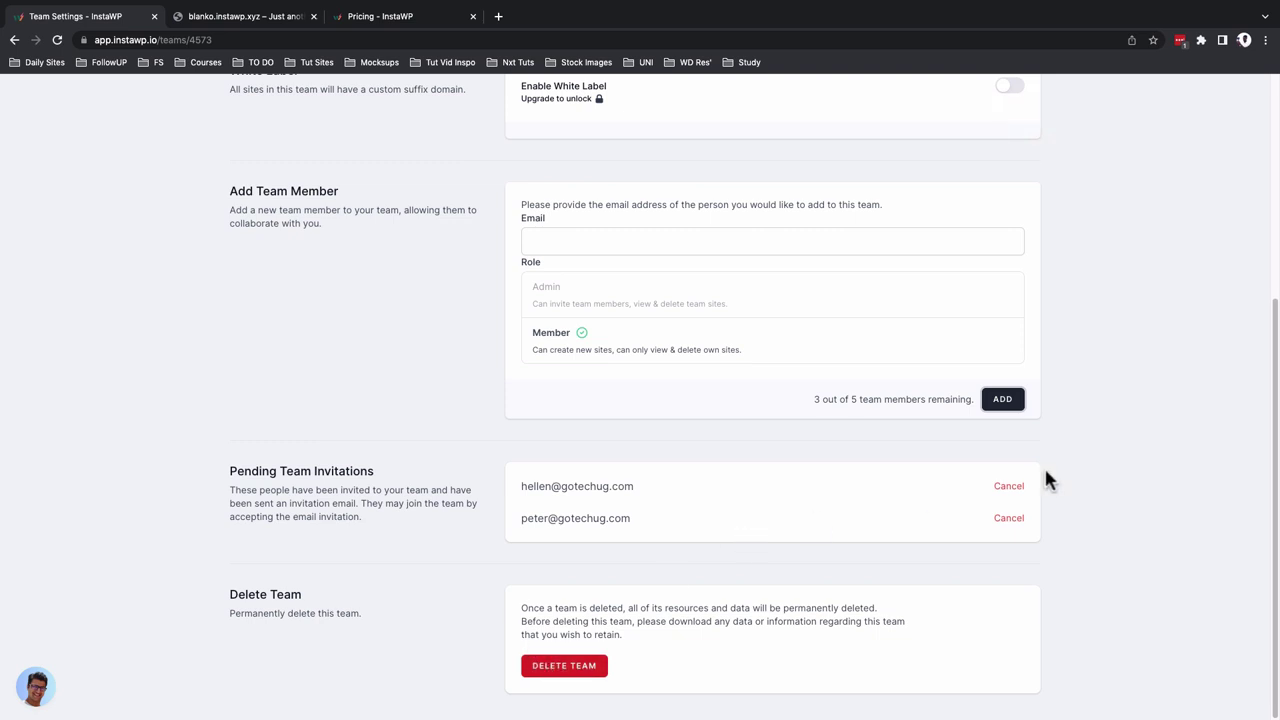
{"action": "left_click", "coordinate": [1012, 488]}
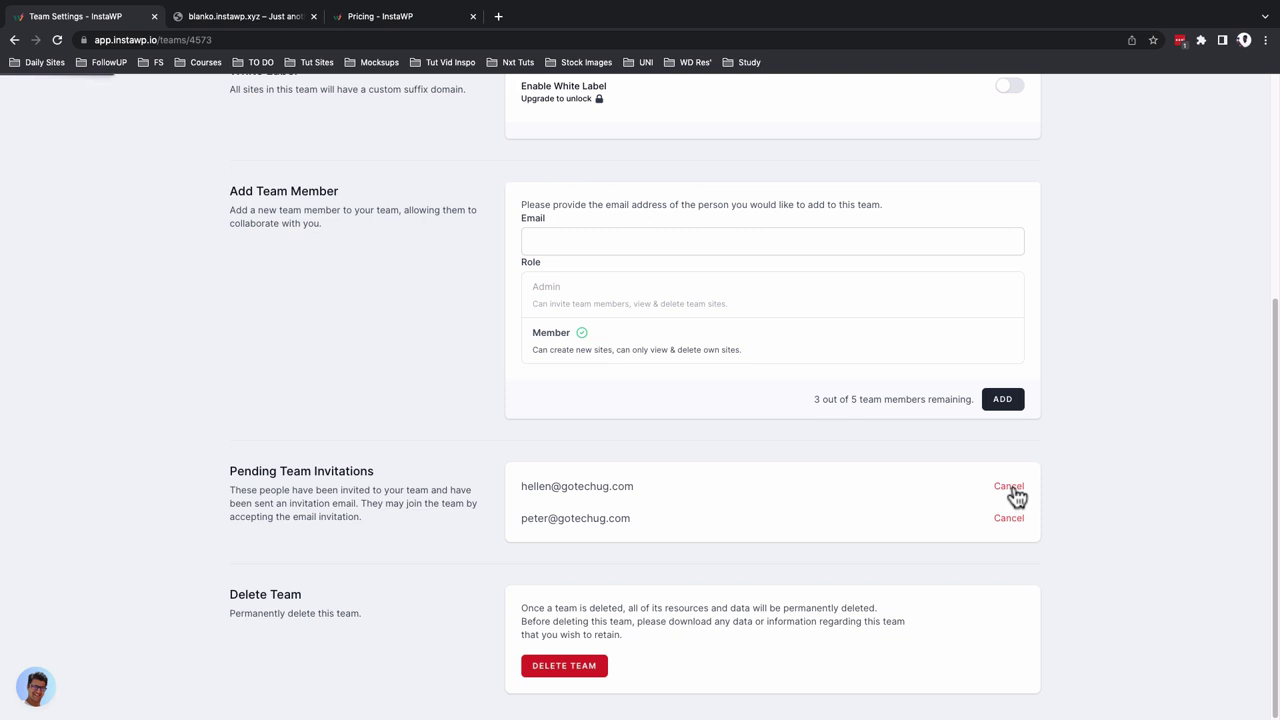
{"action": "left_click", "coordinate": [1010, 506]}
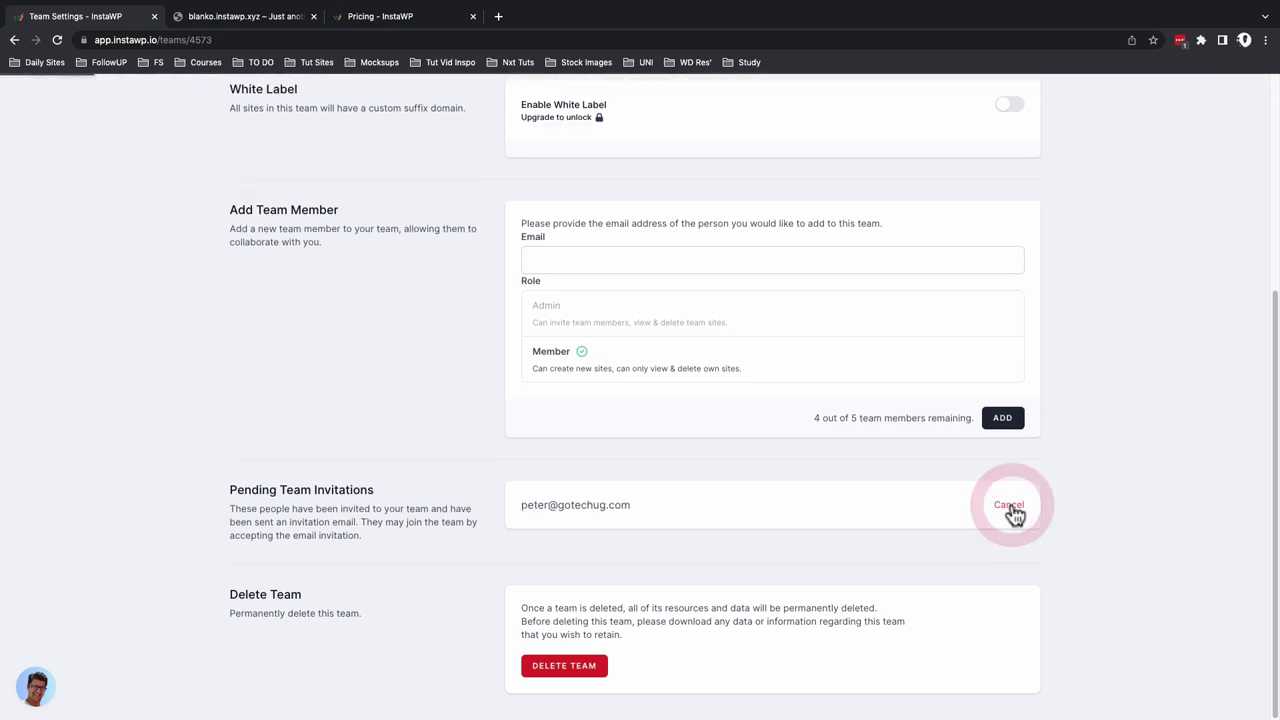